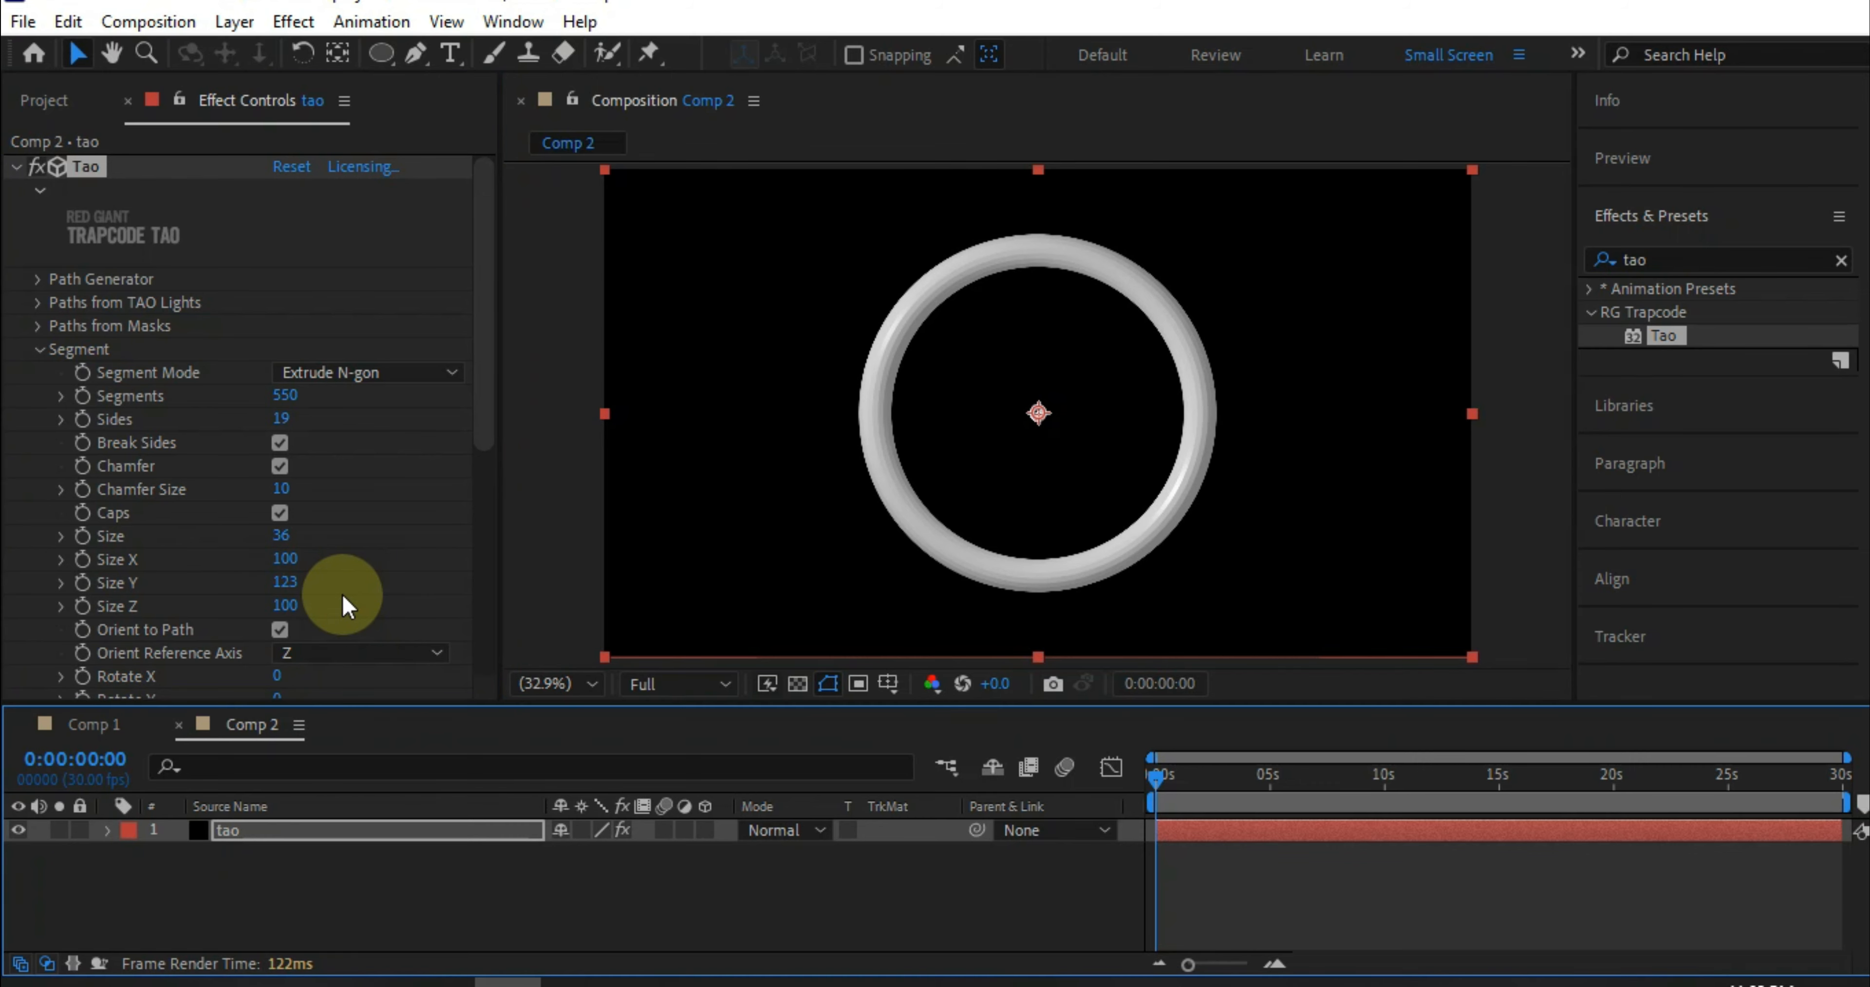
Set the Tao effect's segment Size Z to 8.
{"action": "left_click", "coordinate": [287, 606]}
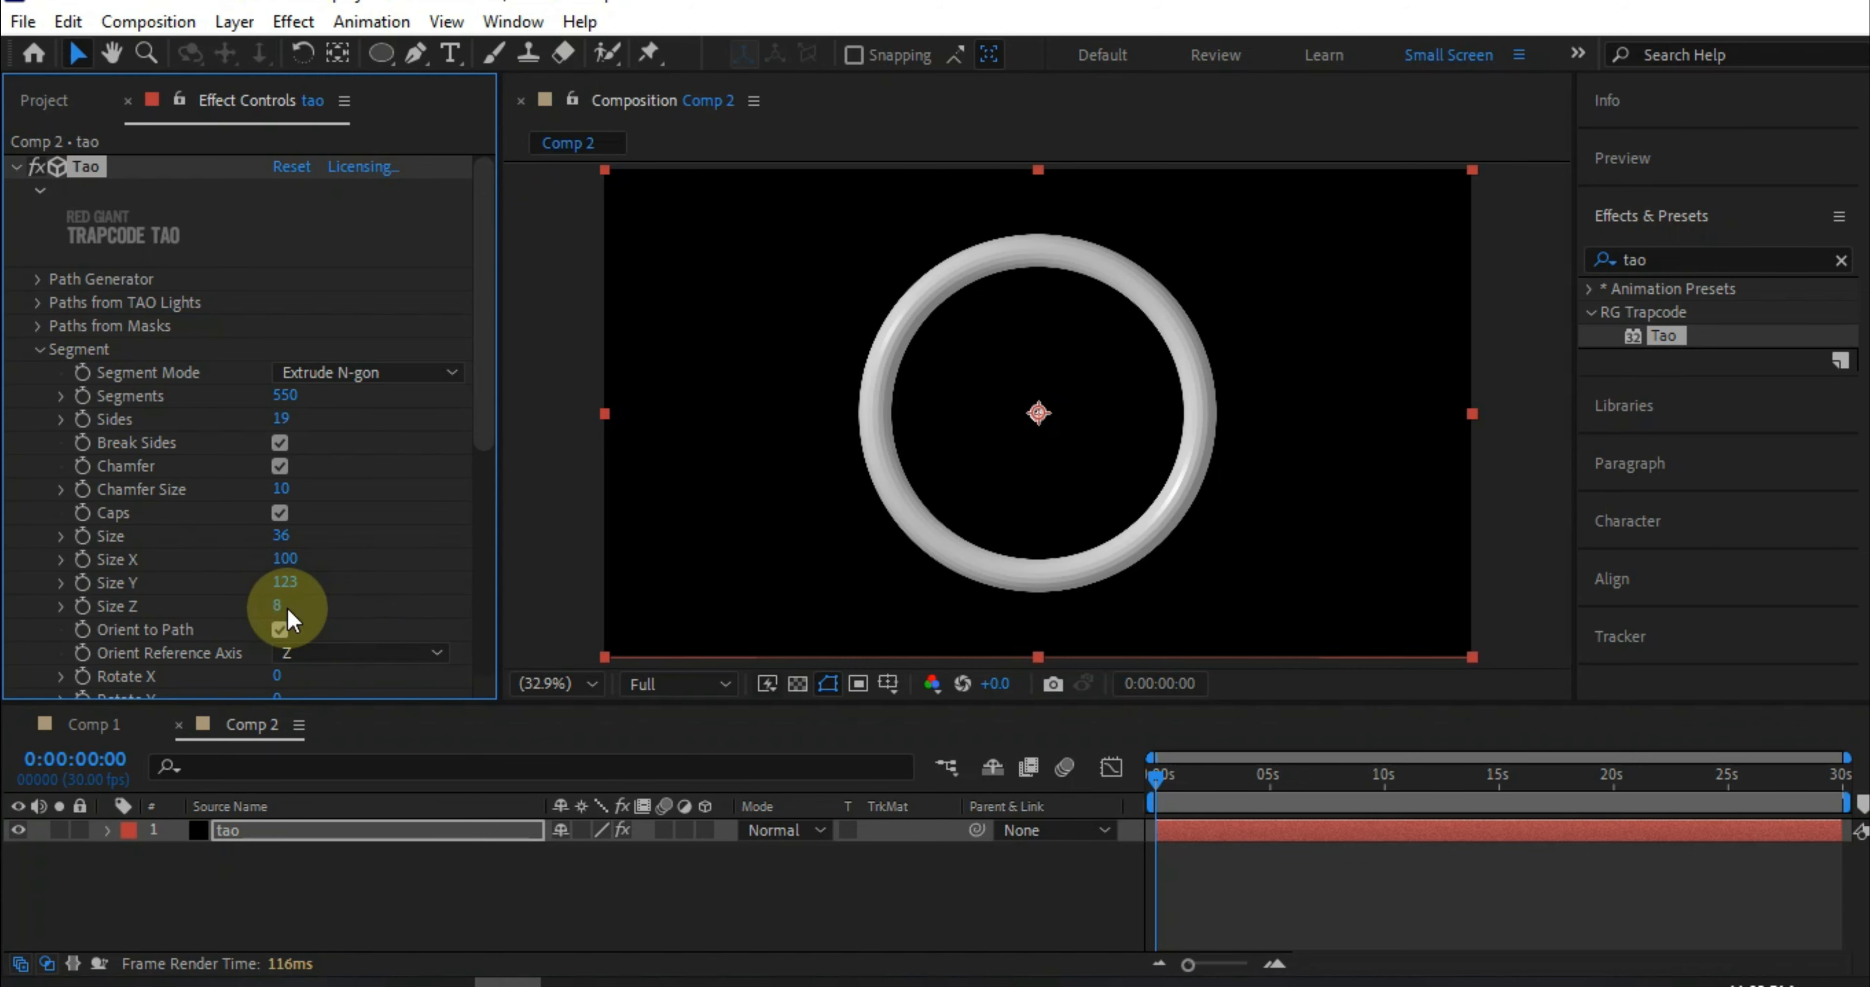
{"action": "scroll", "coordinate": [297, 609], "scroll_direction": "down", "scroll_amount": 5}
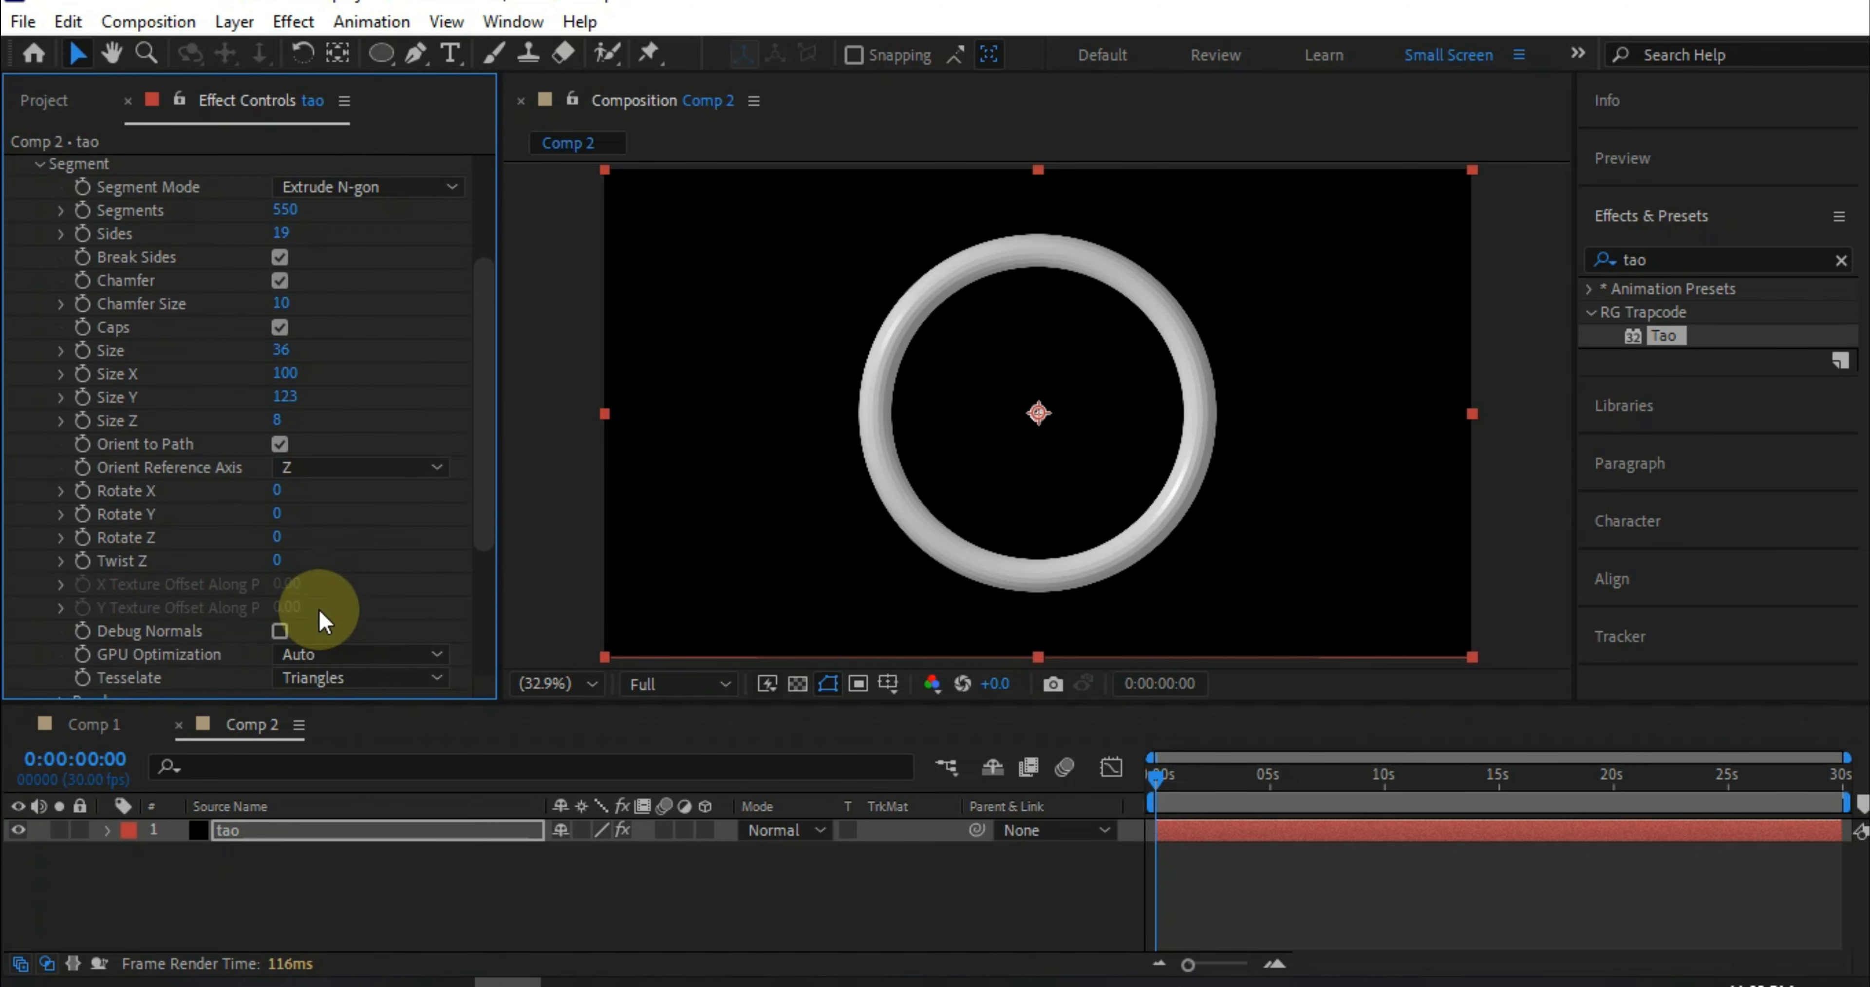
{"action": "scroll", "coordinate": [404, 531], "scroll_direction": "up", "scroll_amount": 5}
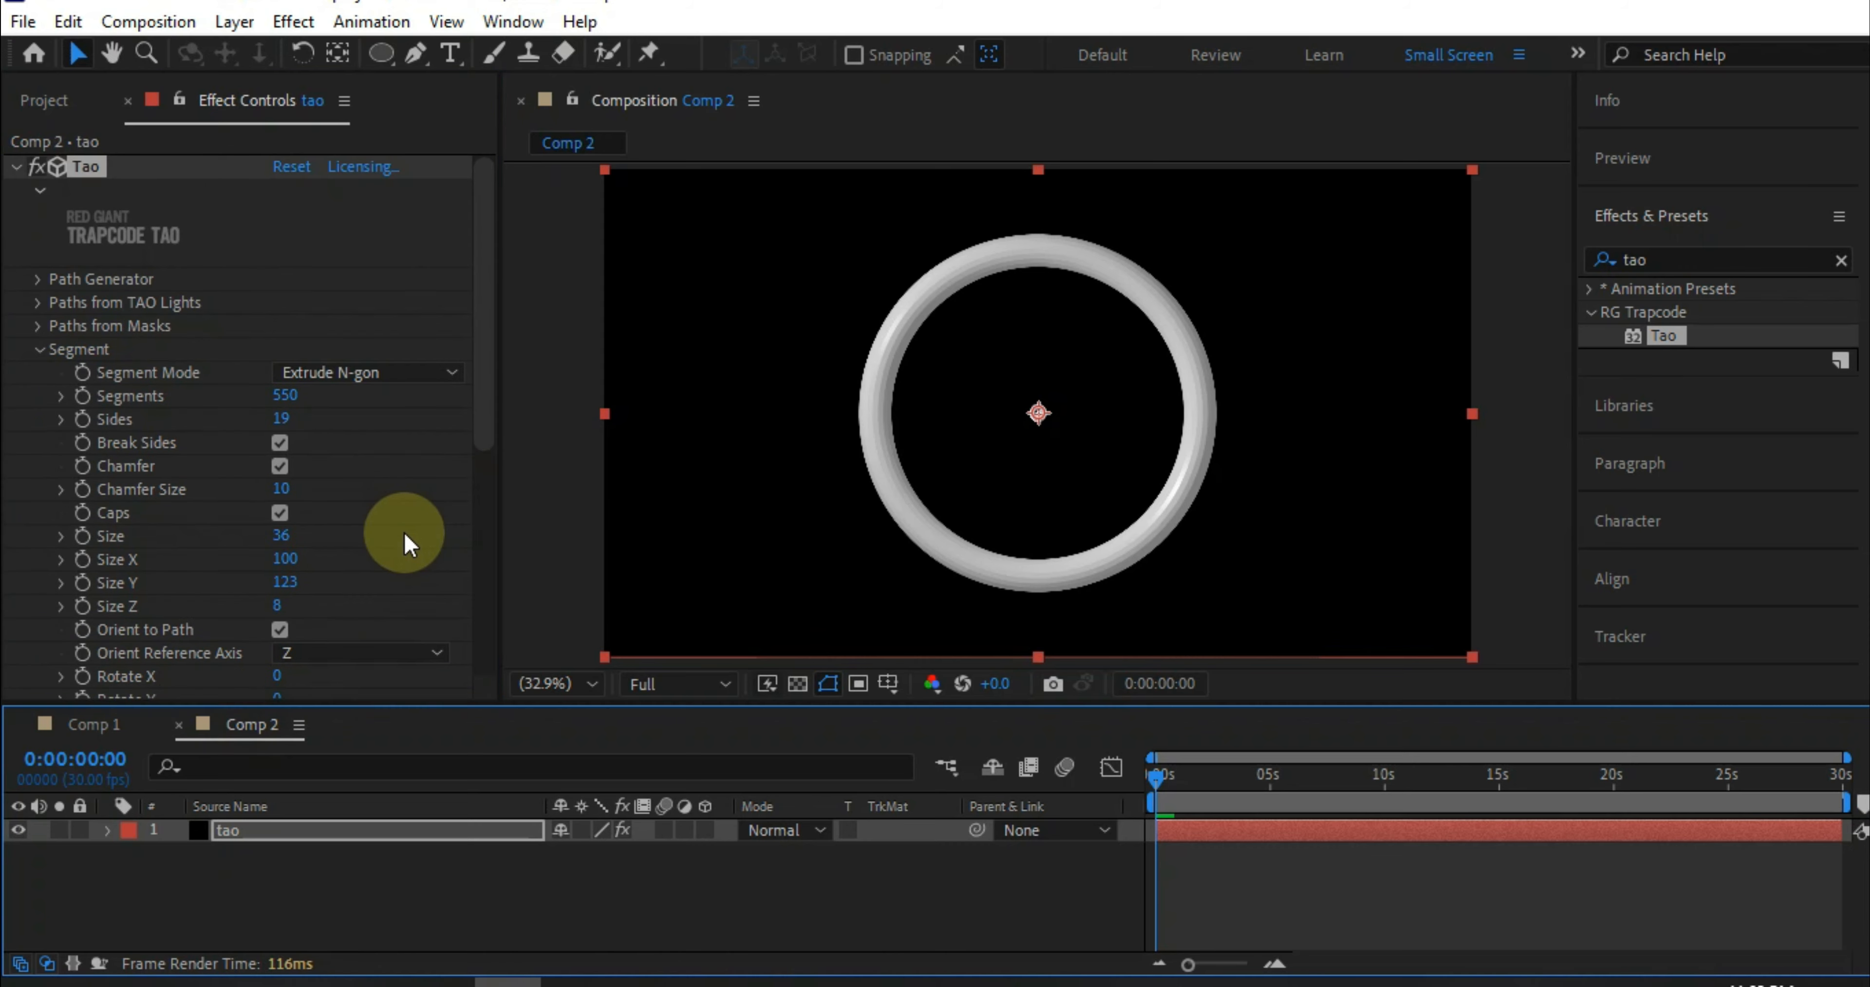
Set the segment's Twist Z to 1800, trying a slightly higher twist before restoring that value.
{"action": "scroll", "coordinate": [405, 533], "scroll_direction": "down", "scroll_amount": 5}
{"action": "left_click", "coordinate": [276, 560]}
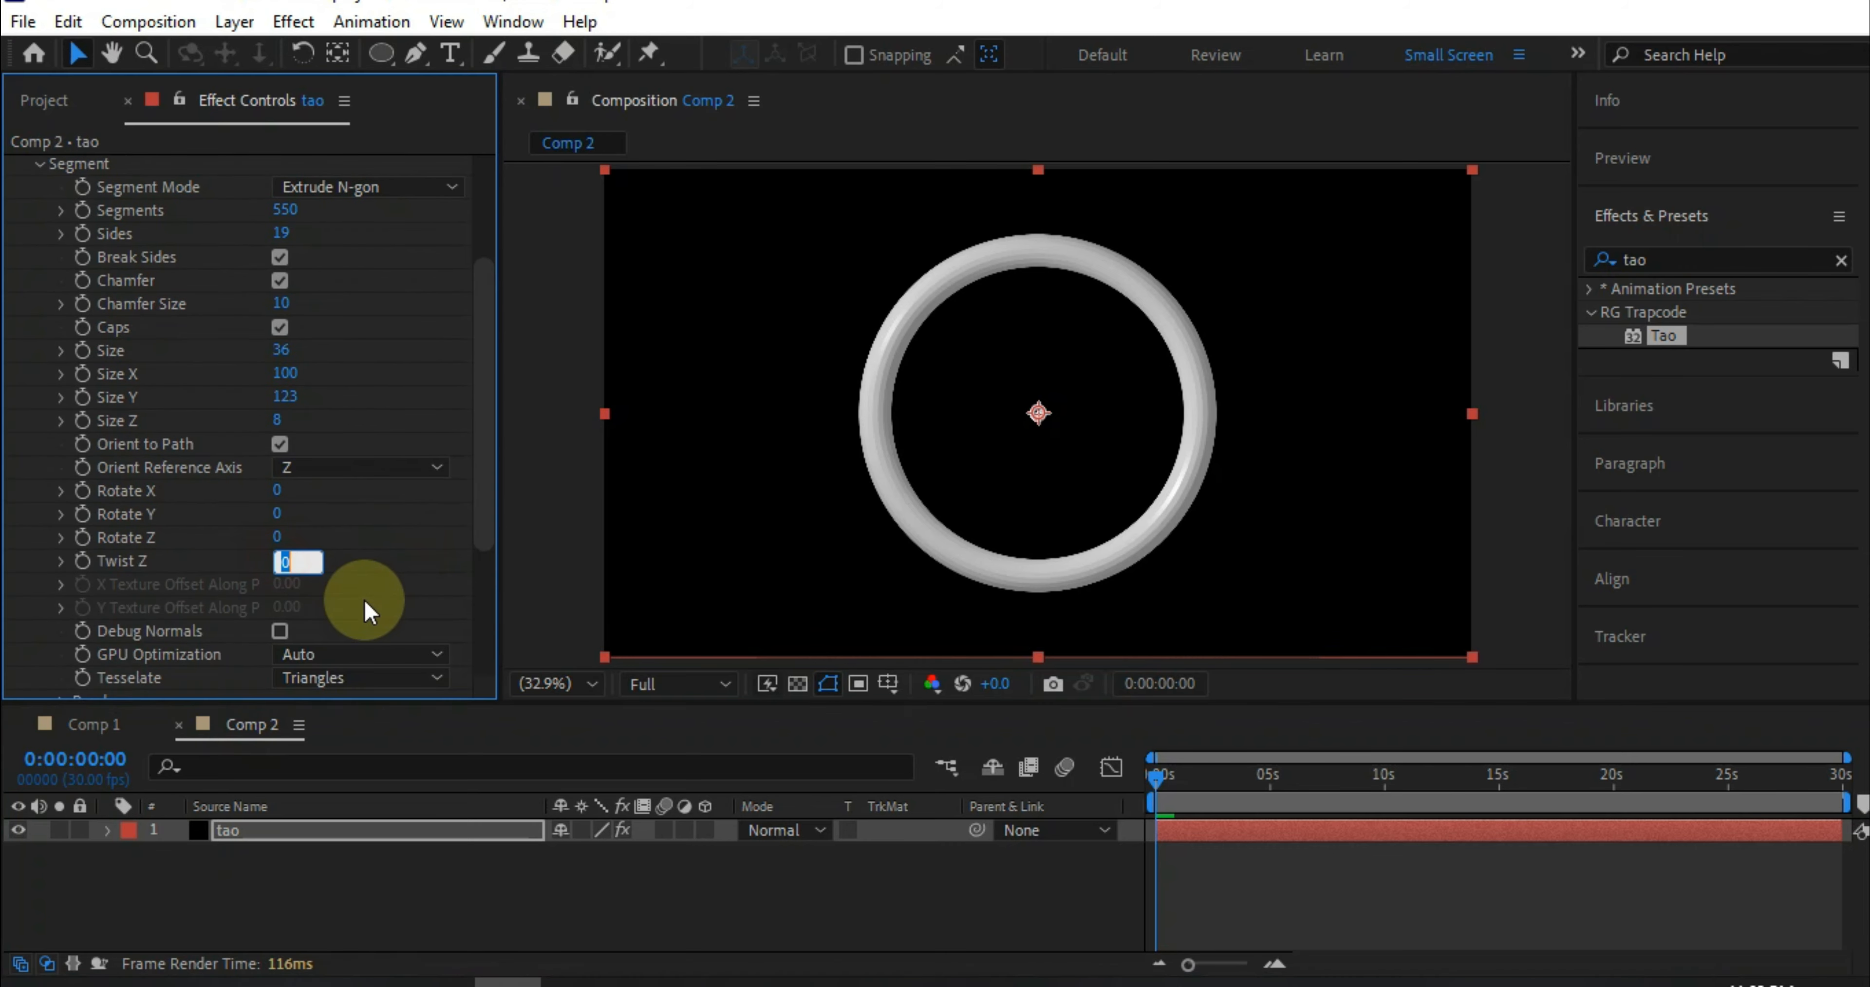
{"action": "type", "text": "1800"}
{"action": "key", "text": "Return"}
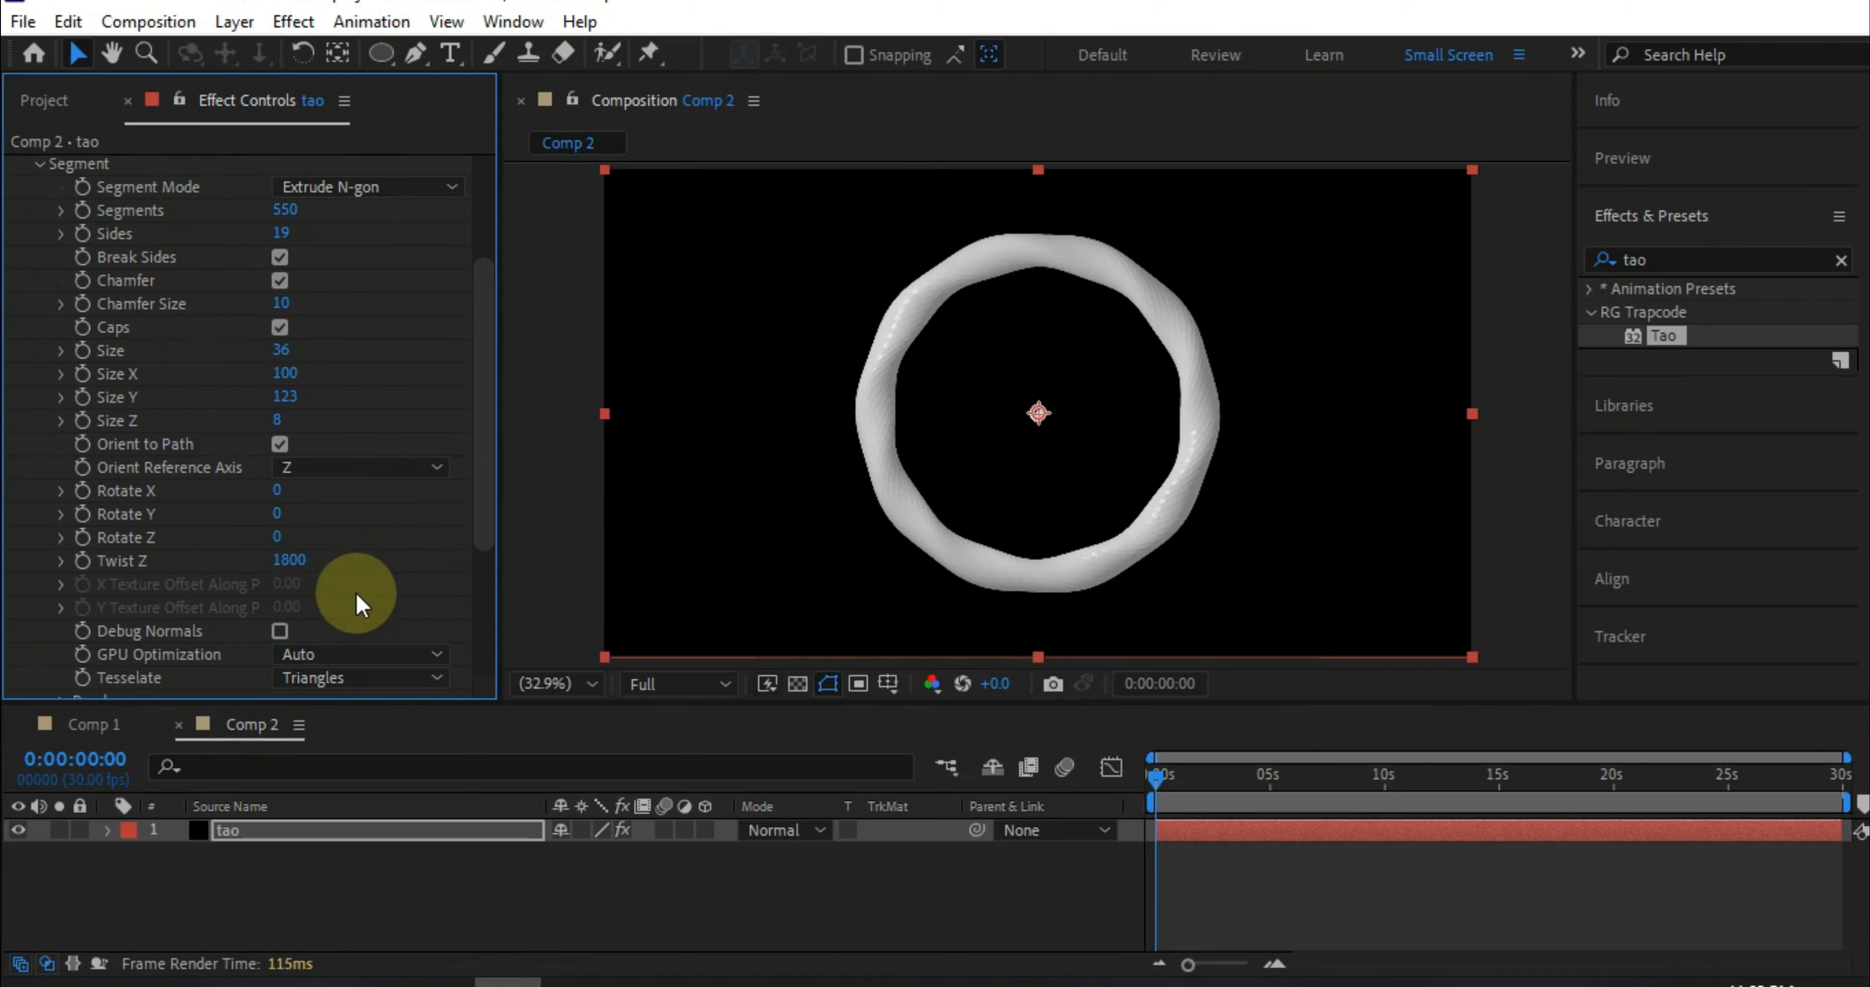
{"action": "key", "text": "Return"}
{"action": "left_click", "coordinate": [291, 561]}
{"action": "type", "text": "1800"}
{"action": "key", "text": "Return"}
{"action": "left_click_drag", "start_coordinate": [287, 562], "coordinate": [368, 567]}
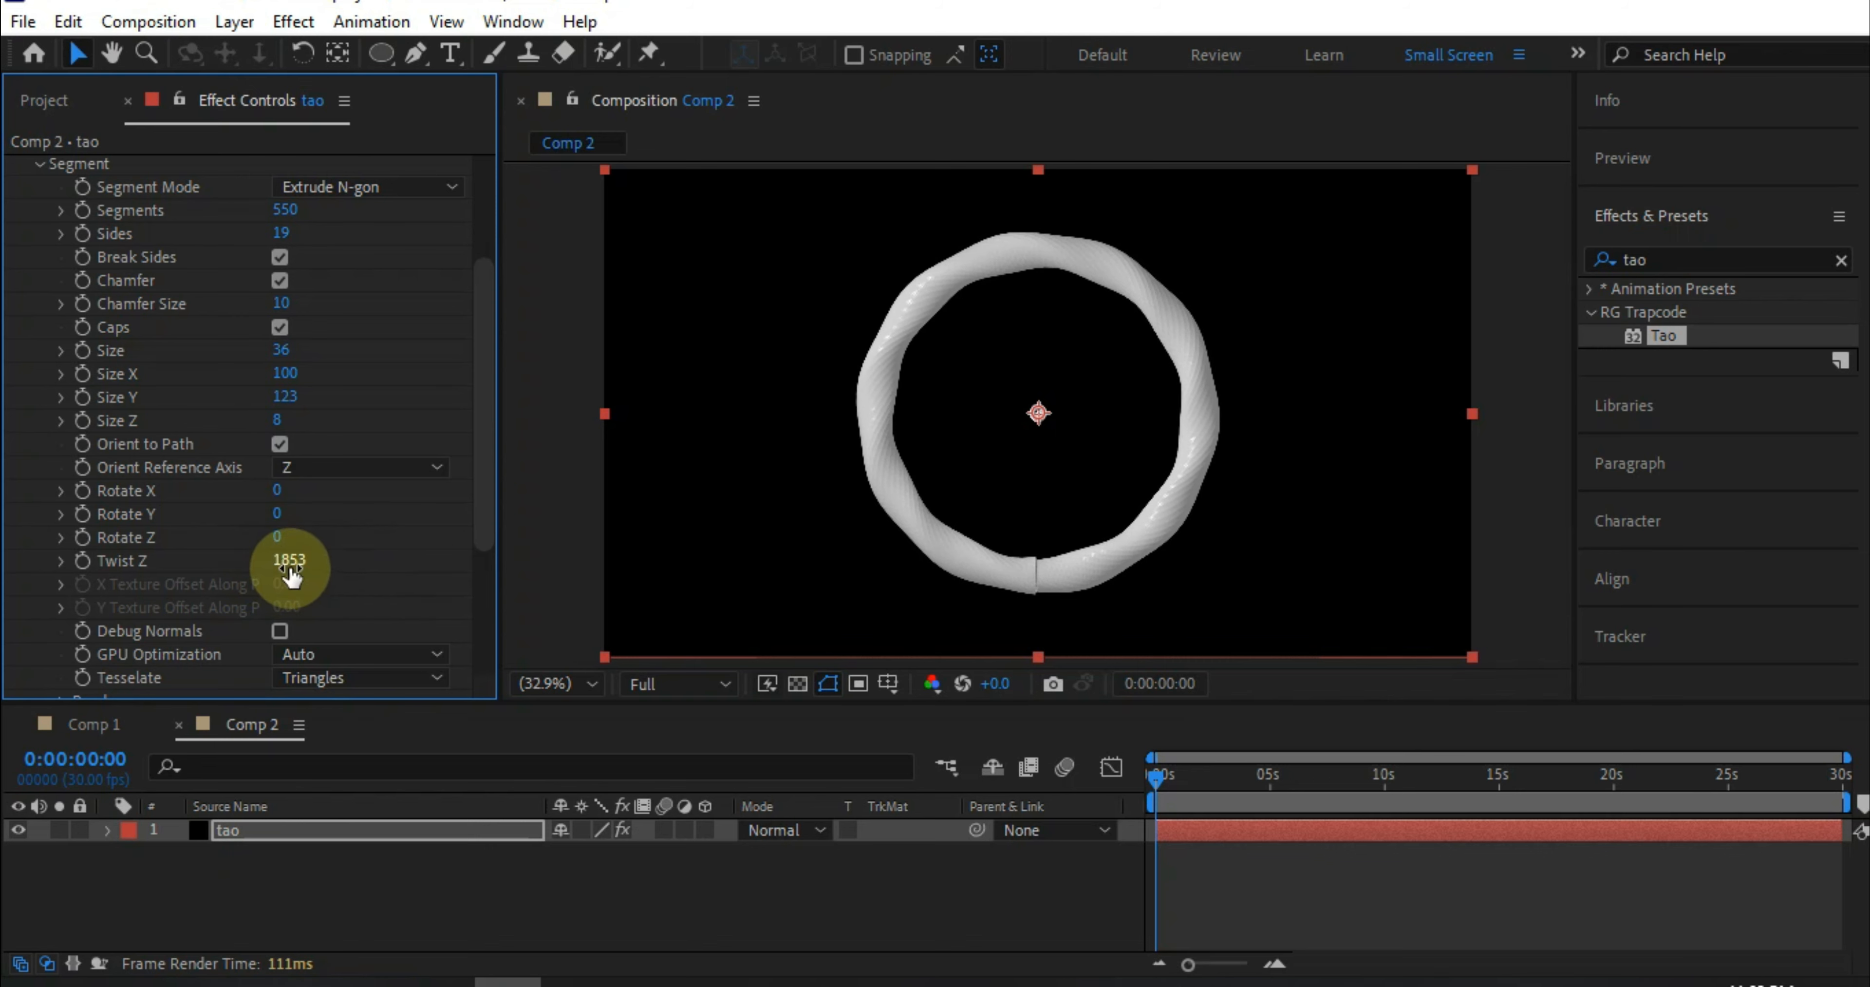
{"action": "type", "text": "1800"}
{"action": "key", "text": "Return"}
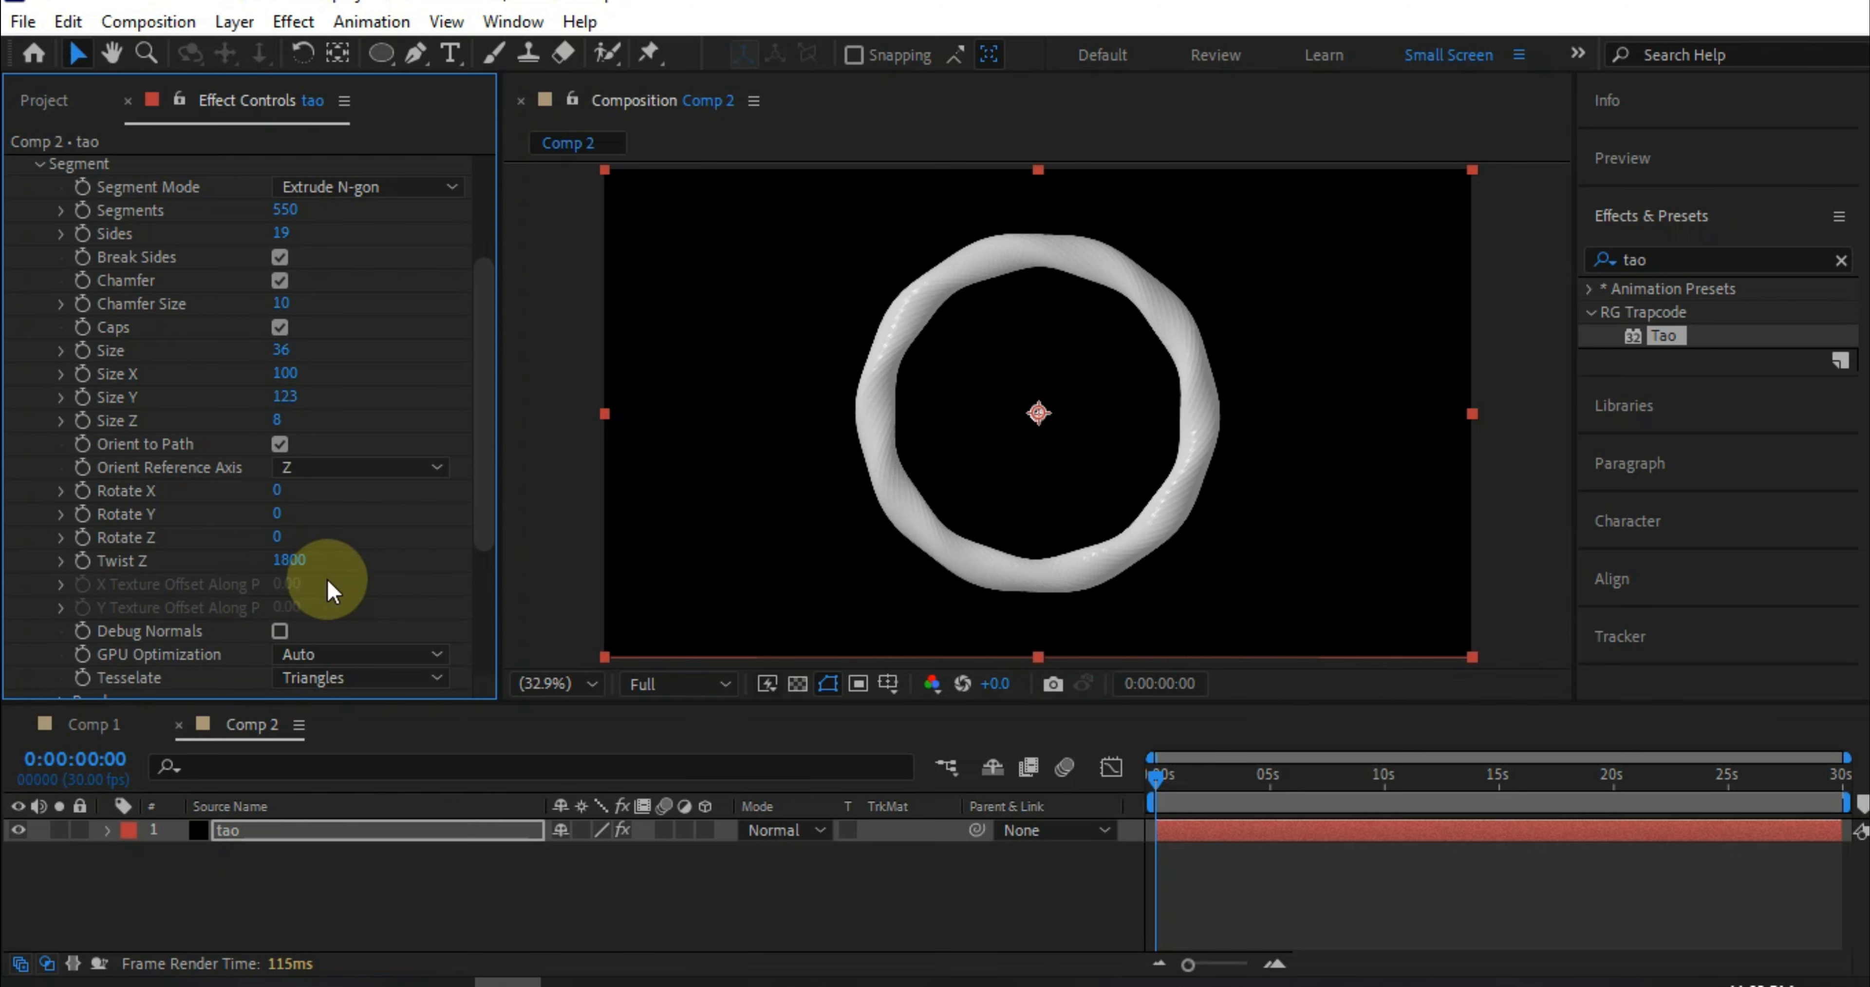
Add the expression time*15 to the segment's Rotate Z and scrub the timeline to 0:00:17:26 to preview the rotation.
{"action": "left_click", "coordinate": [84, 540], "text": "alt"}
{"action": "type", "text": "tim"}
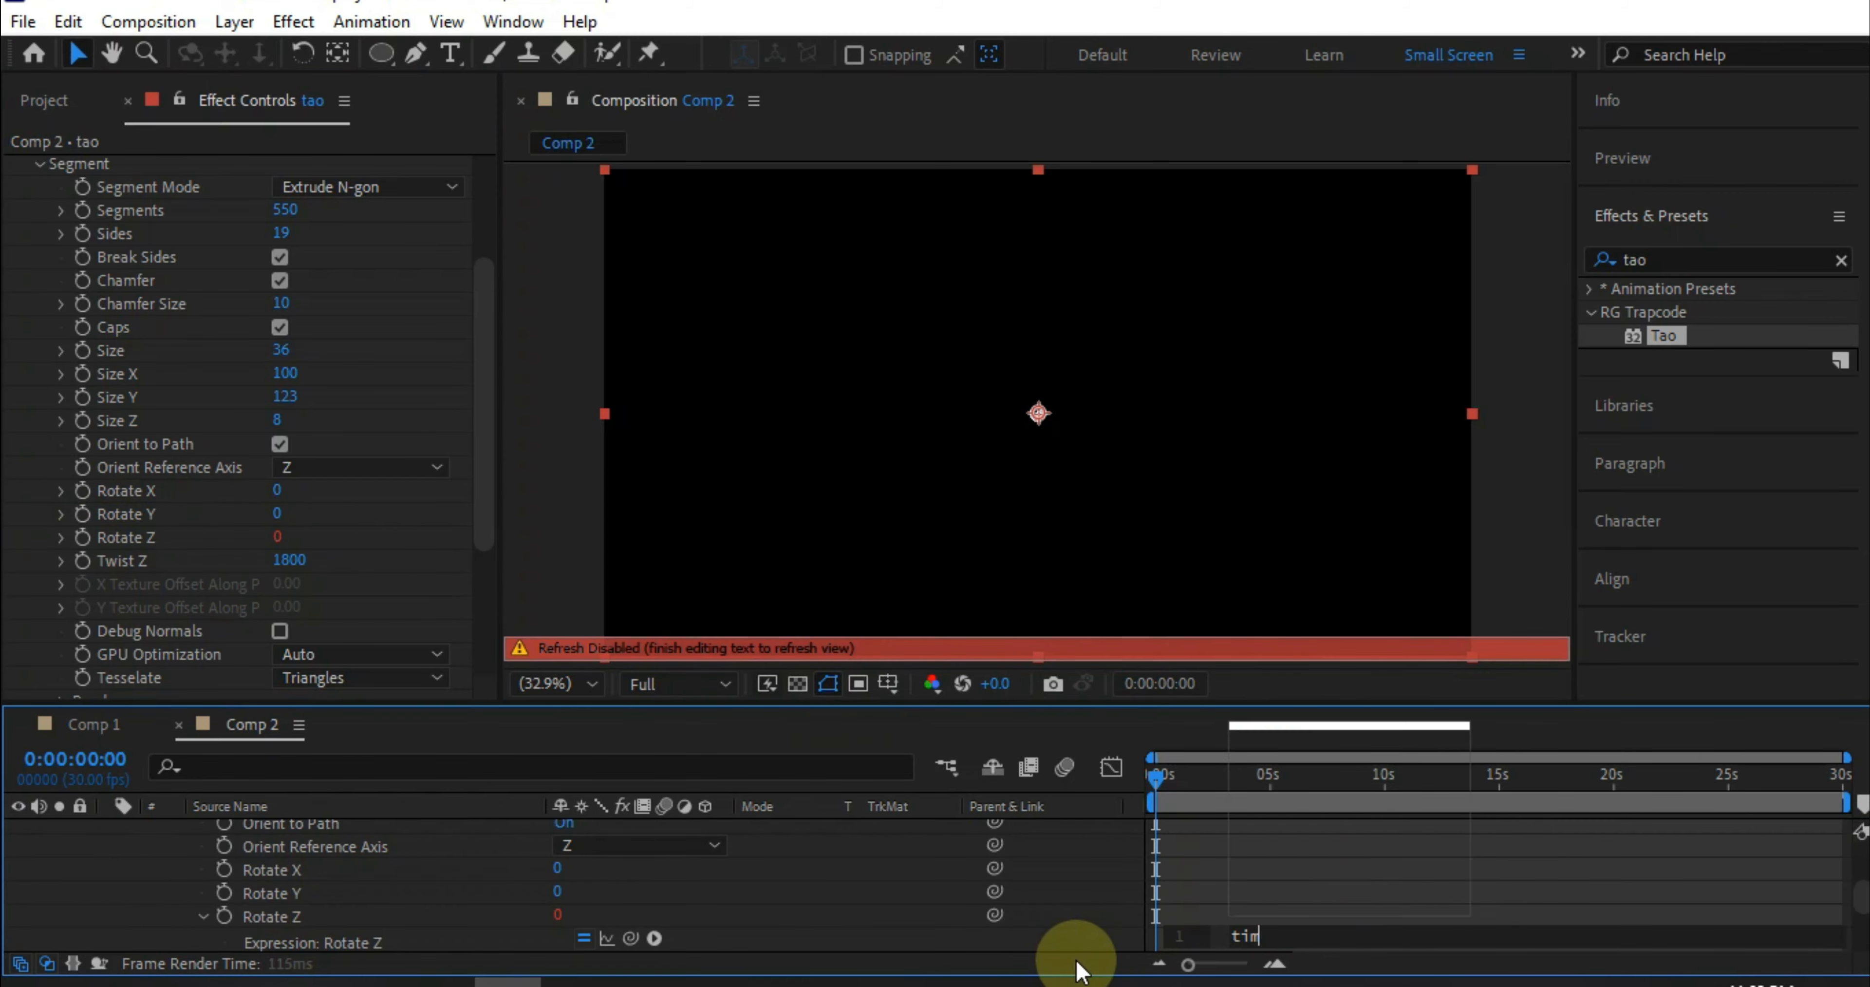
{"action": "type", "text": "e*15"}
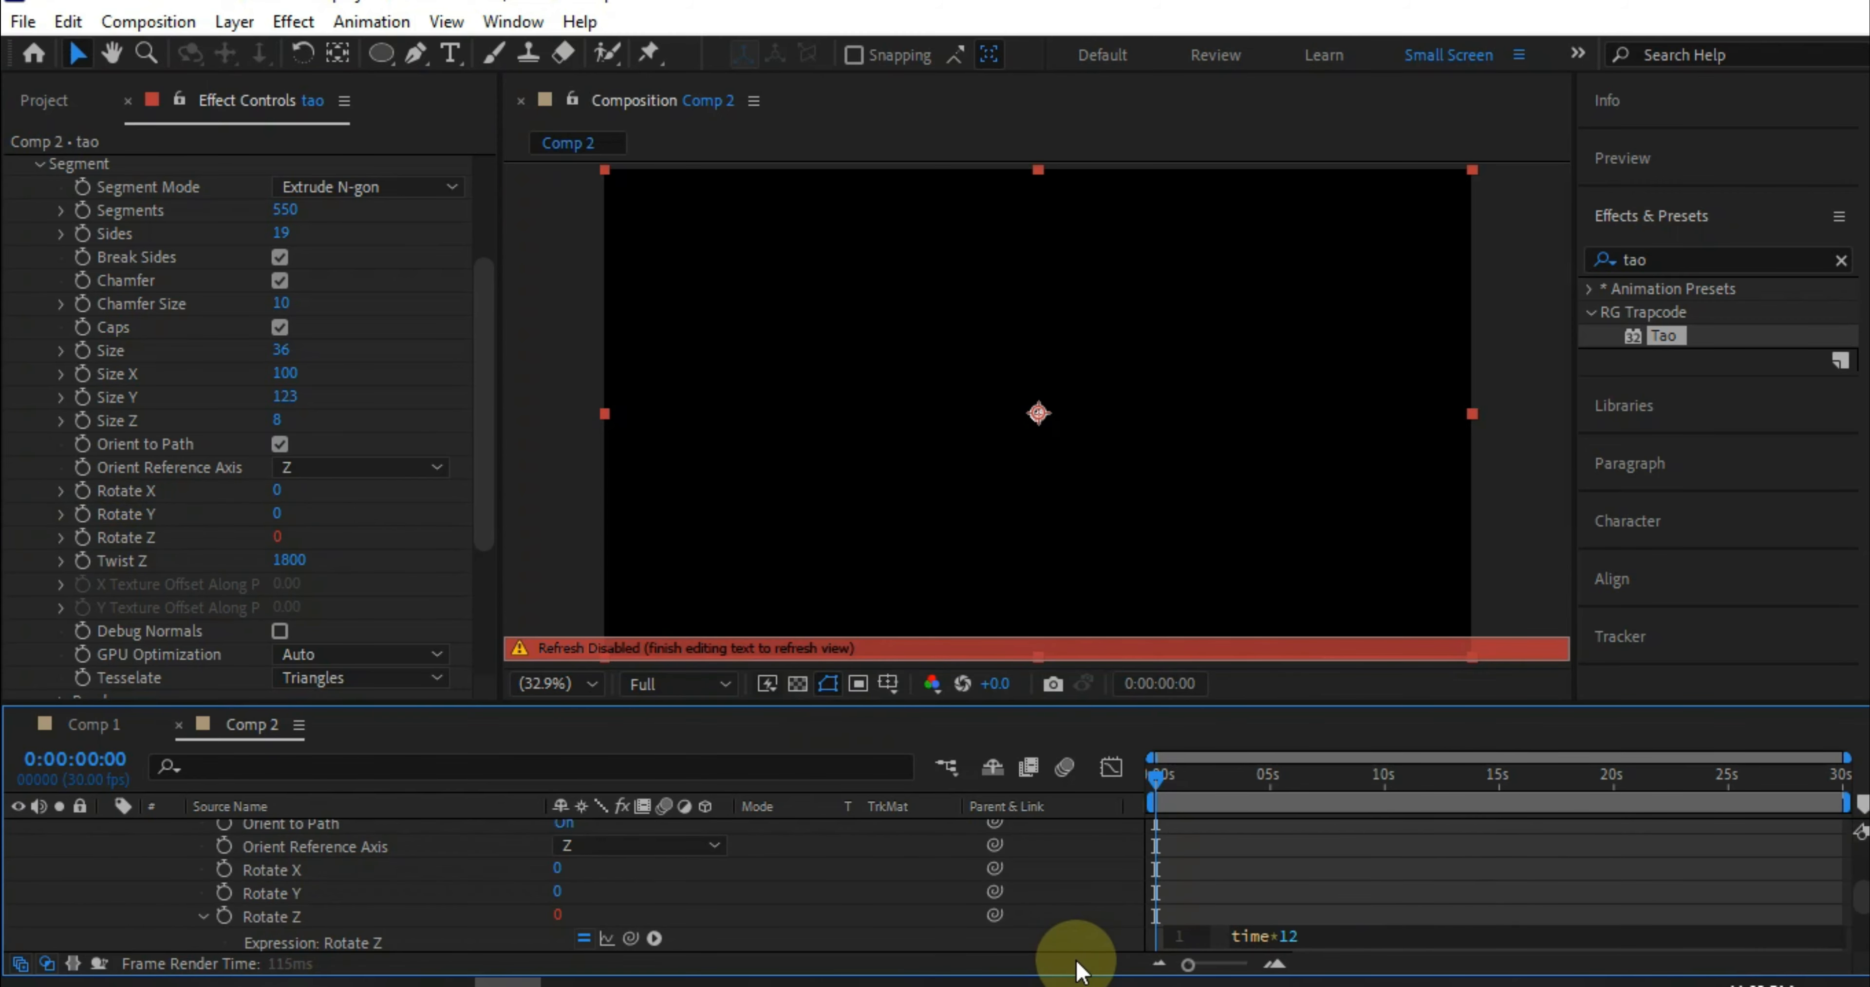
{"action": "left_click", "coordinate": [1075, 959]}
{"action": "left_click_drag", "start_coordinate": [1227, 774], "coordinate": [1568, 791]}
Activate the Offset Animation Sequence in Tao's Offset settings.
{"action": "scroll", "coordinate": [112, 518], "scroll_direction": "down", "scroll_amount": 5}
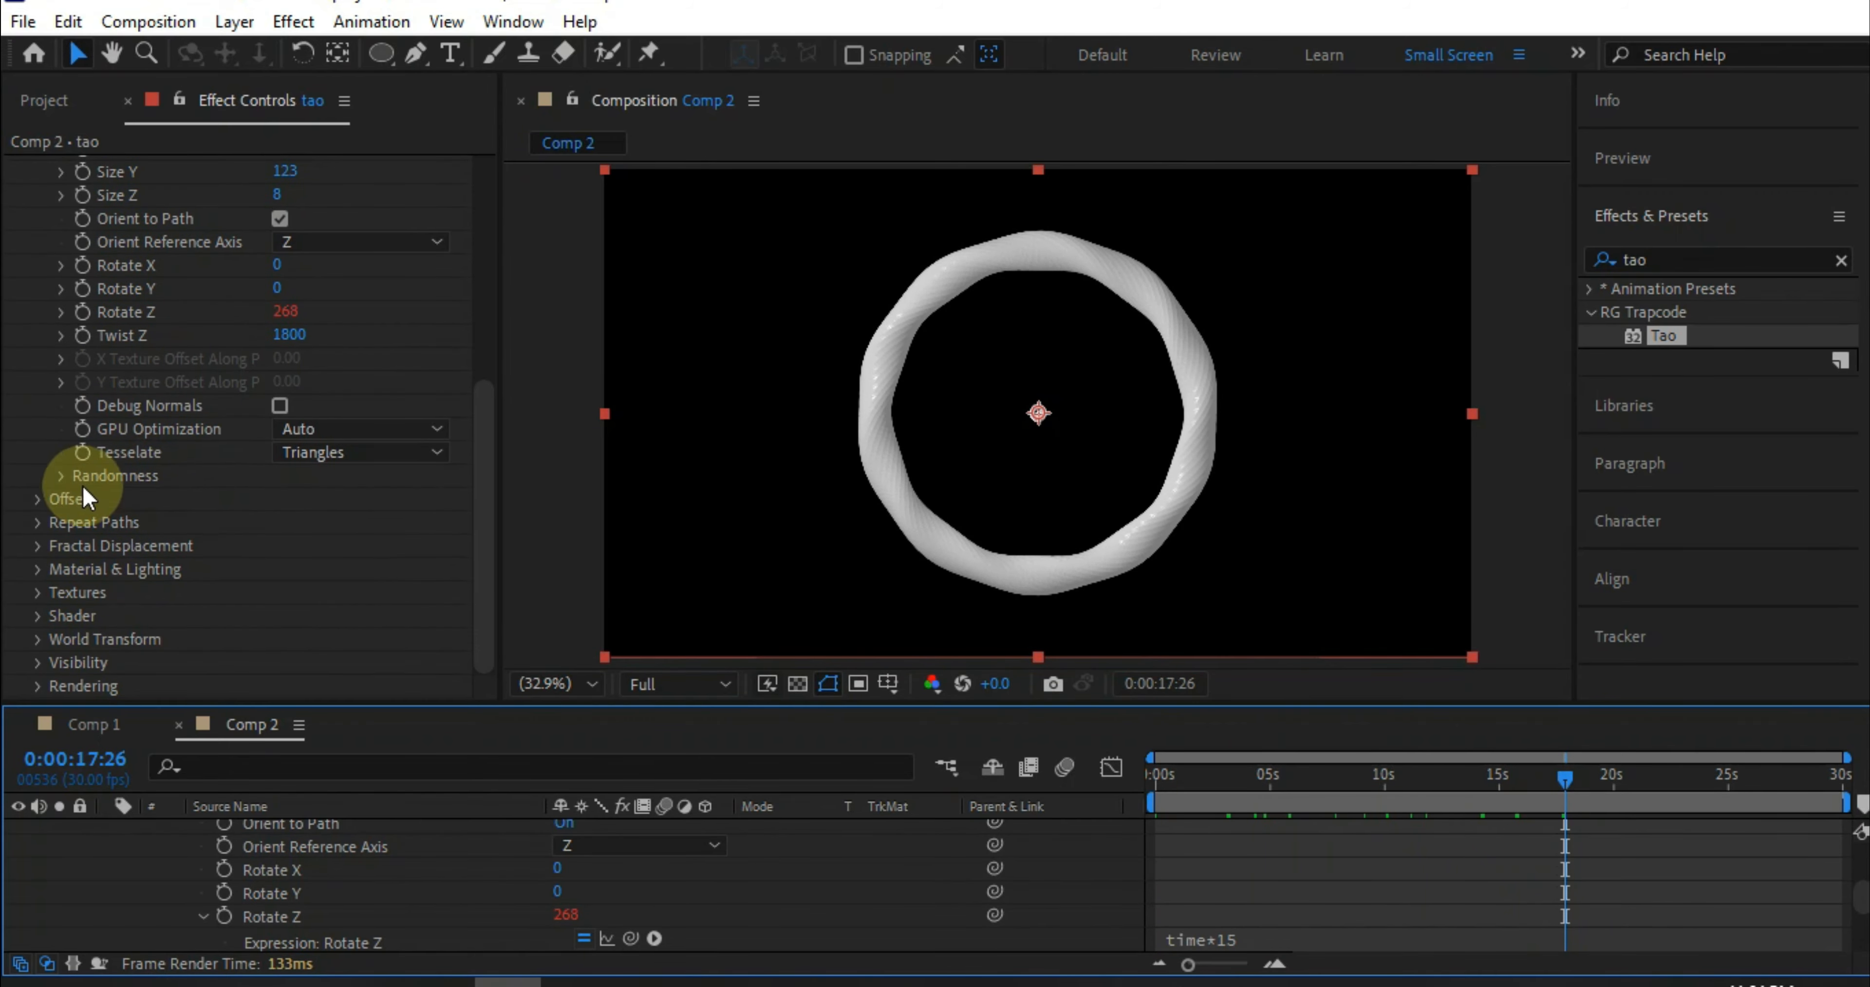
{"action": "left_click", "coordinate": [39, 500]}
{"action": "left_click", "coordinate": [39, 500]}
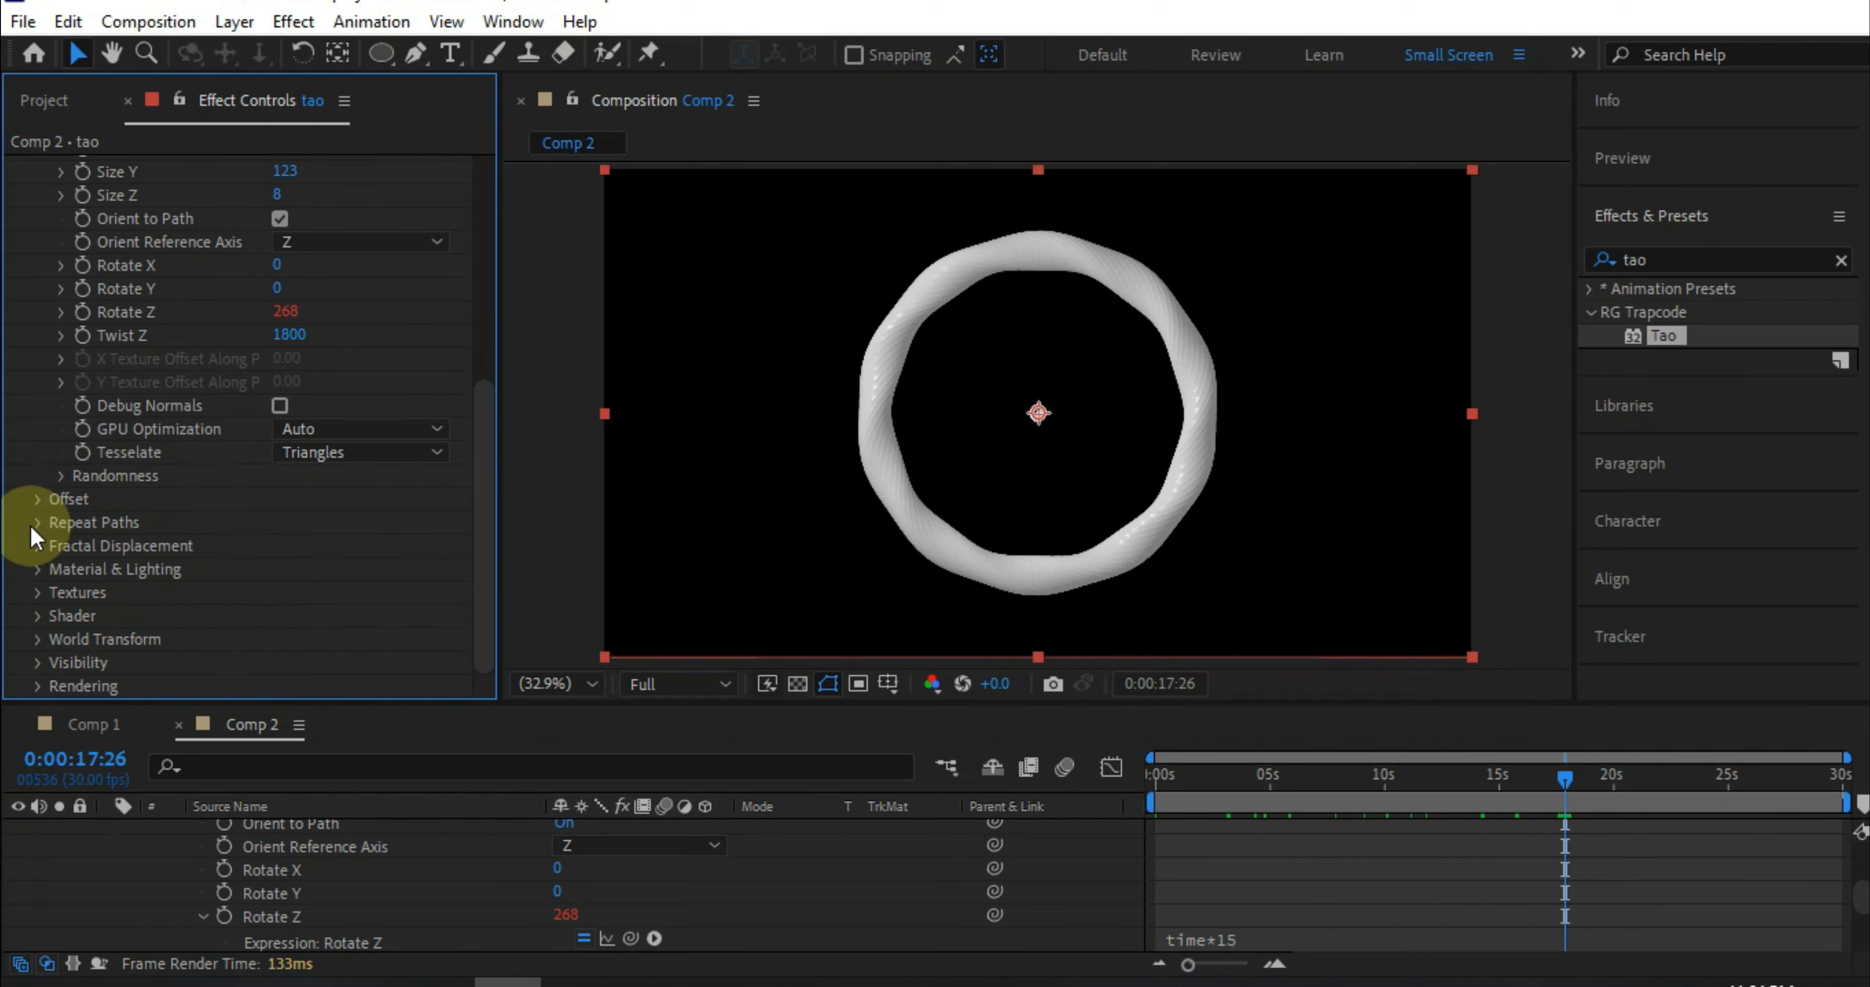
{"action": "left_click", "coordinate": [39, 501]}
{"action": "scroll", "coordinate": [105, 543], "scroll_direction": "down", "scroll_amount": 3}
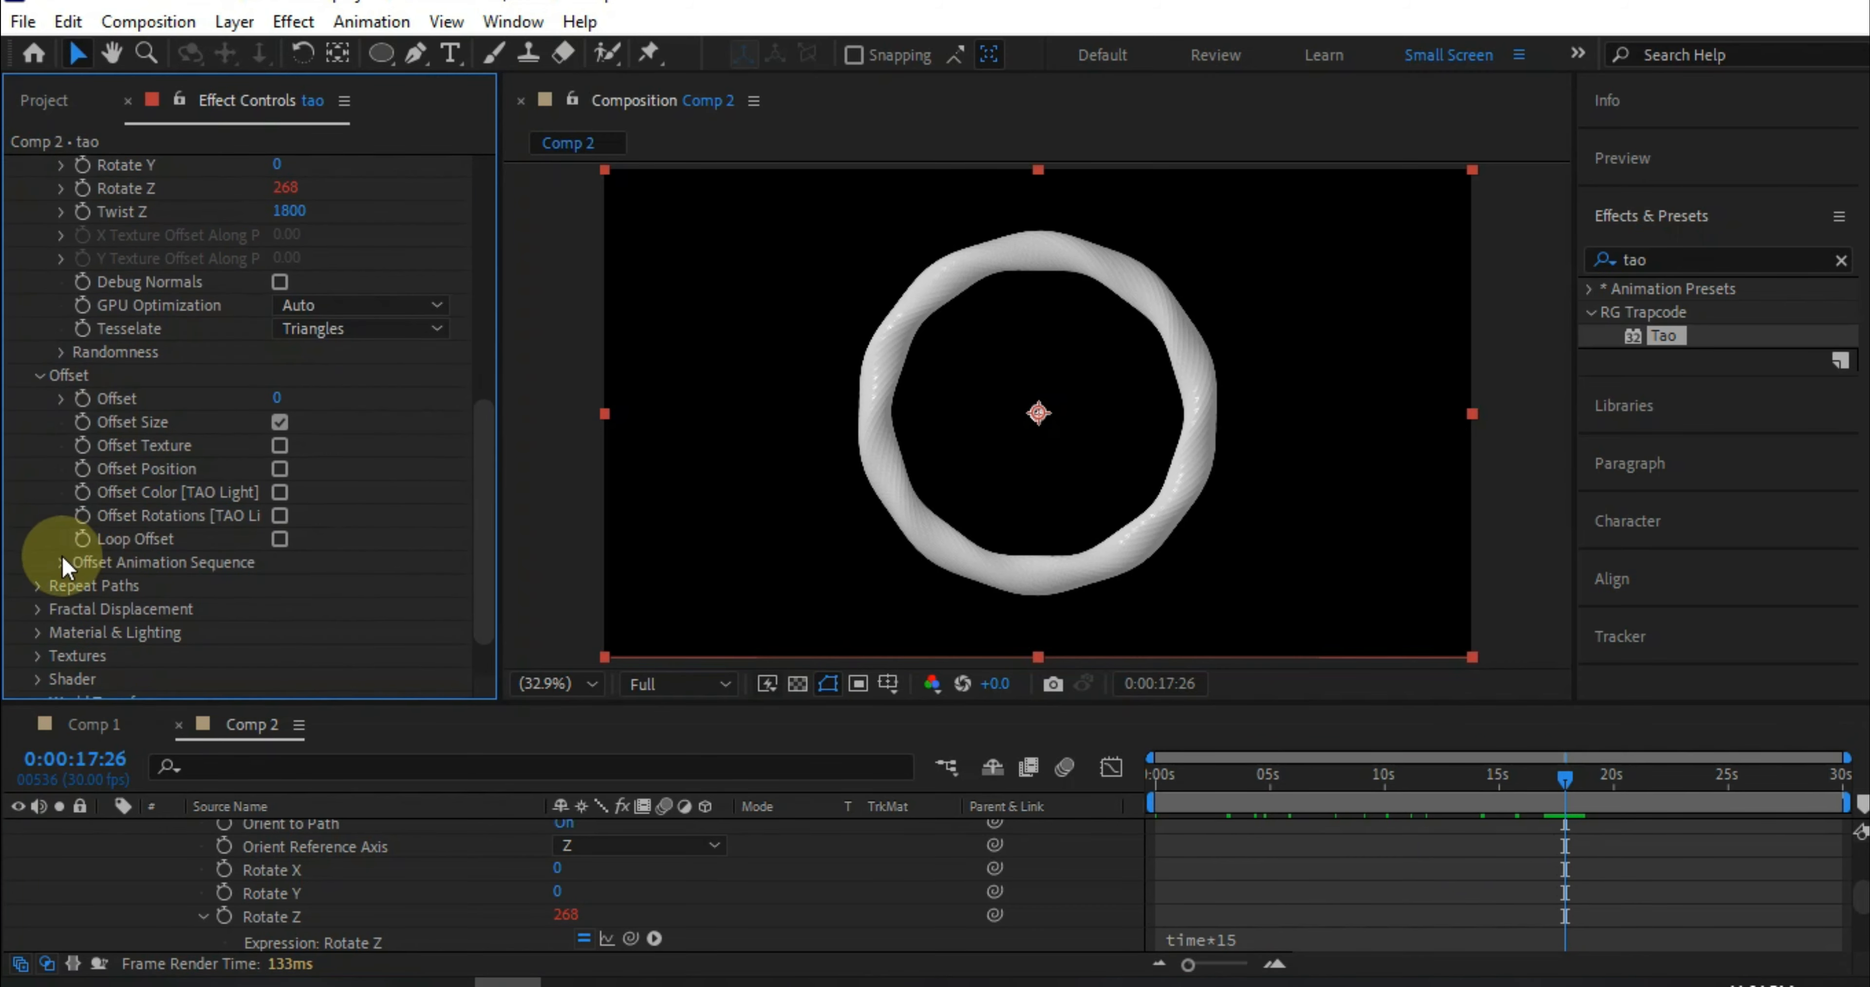
{"action": "left_click", "coordinate": [63, 568]}
{"action": "scroll", "coordinate": [71, 543], "scroll_direction": "down", "scroll_amount": 5}
{"action": "left_click", "coordinate": [280, 265]}
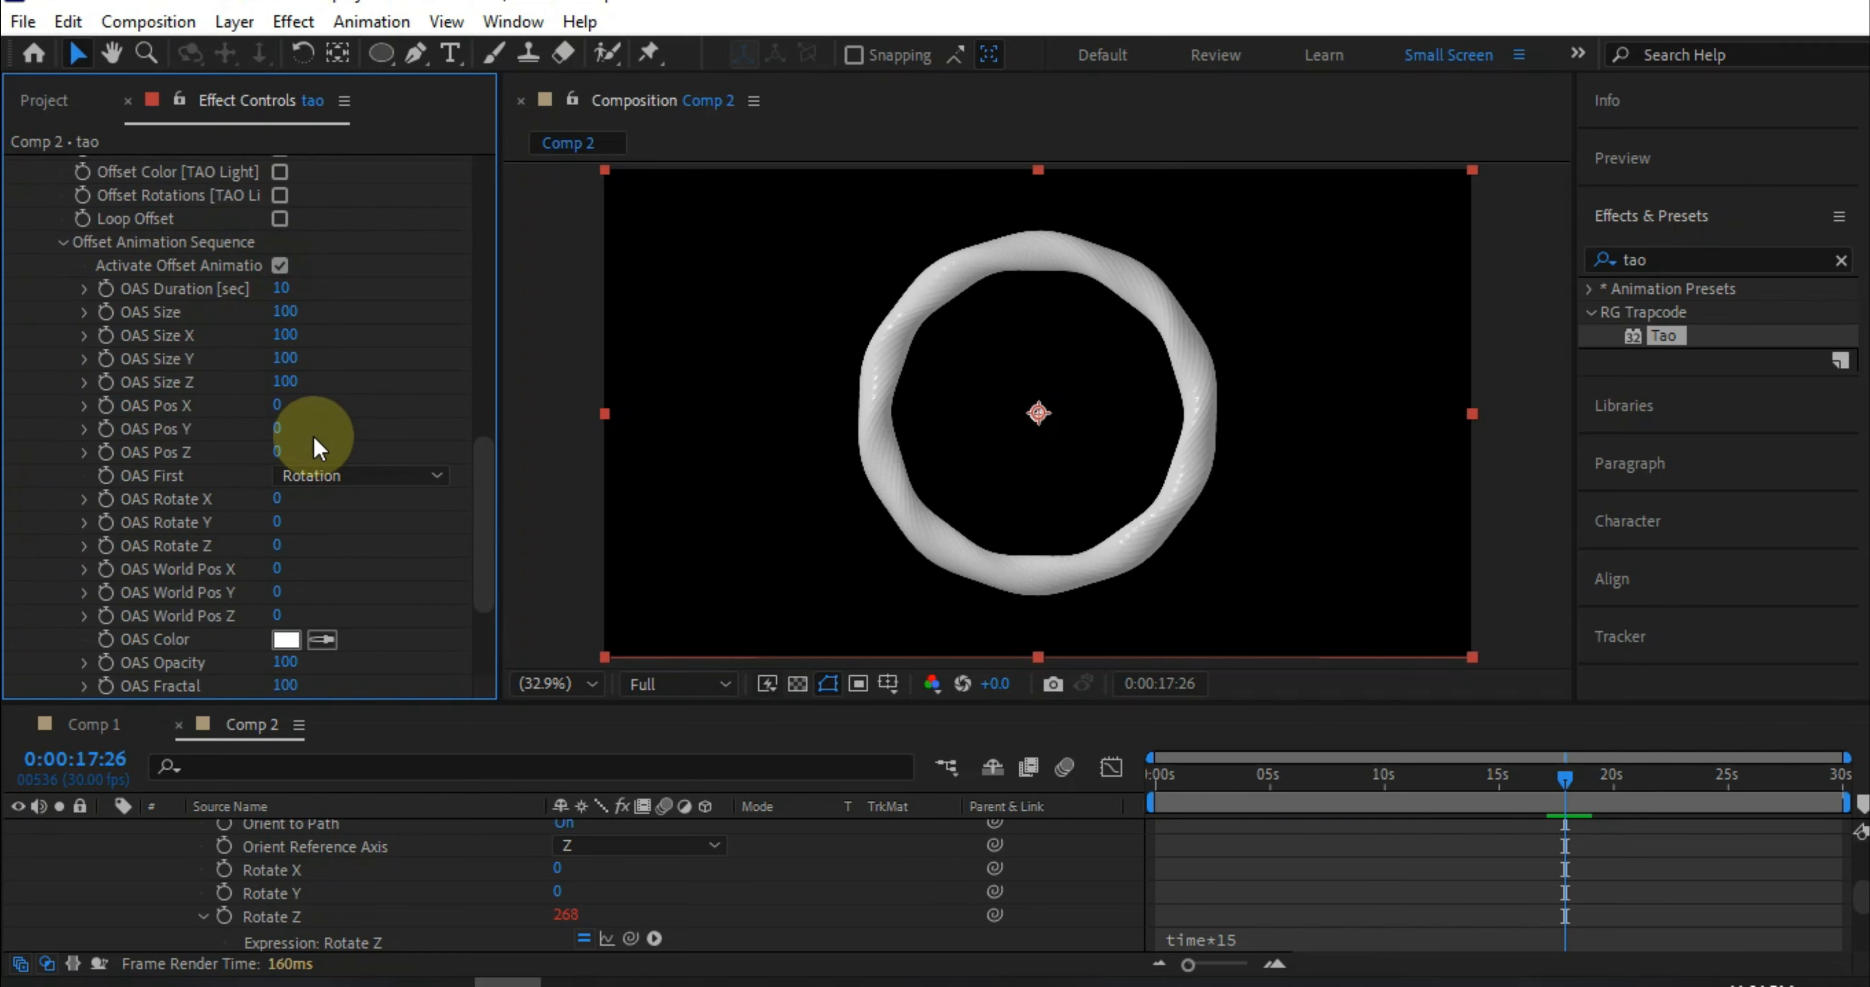
Set the offset animation's OAS Size to 700 and OAS Size Z to 160.
{"action": "scroll", "coordinate": [352, 581], "scroll_direction": "up", "scroll_amount": 3}
{"action": "left_click", "coordinate": [284, 548]}
{"action": "type", "text": "8"}
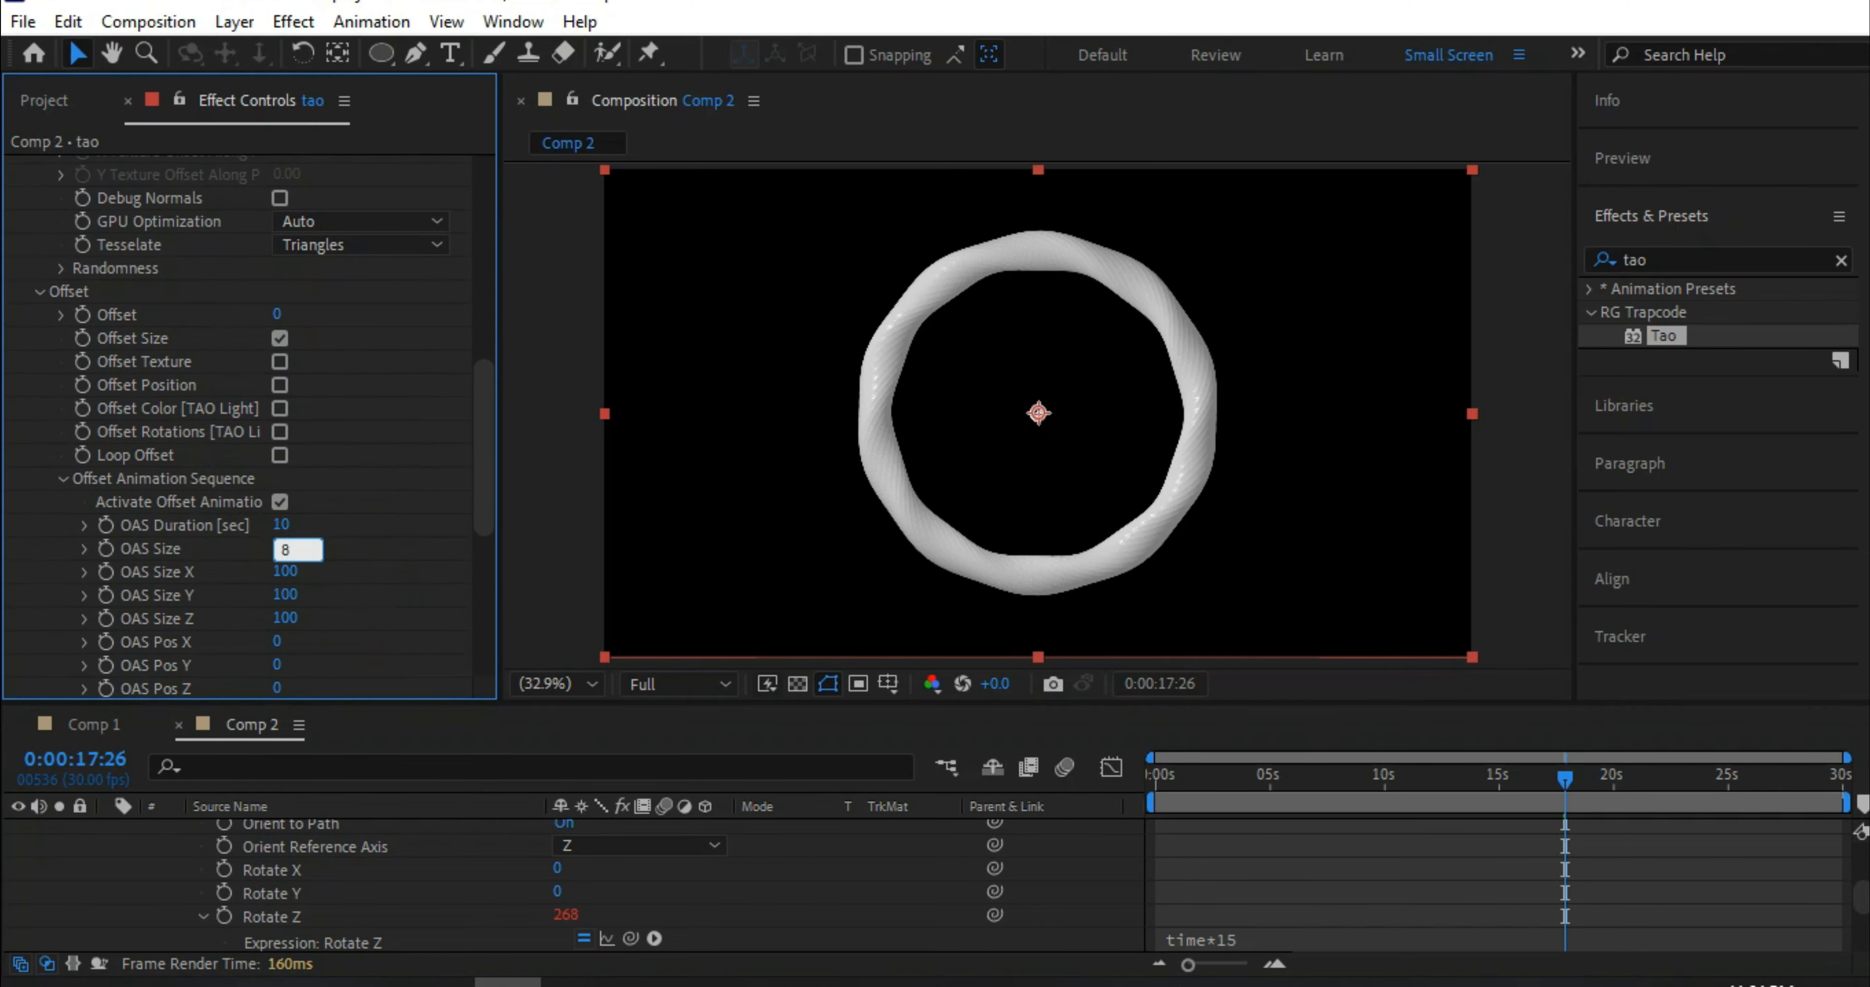
{"action": "left_click", "coordinate": [292, 554]}
{"action": "type", "text": "70"}
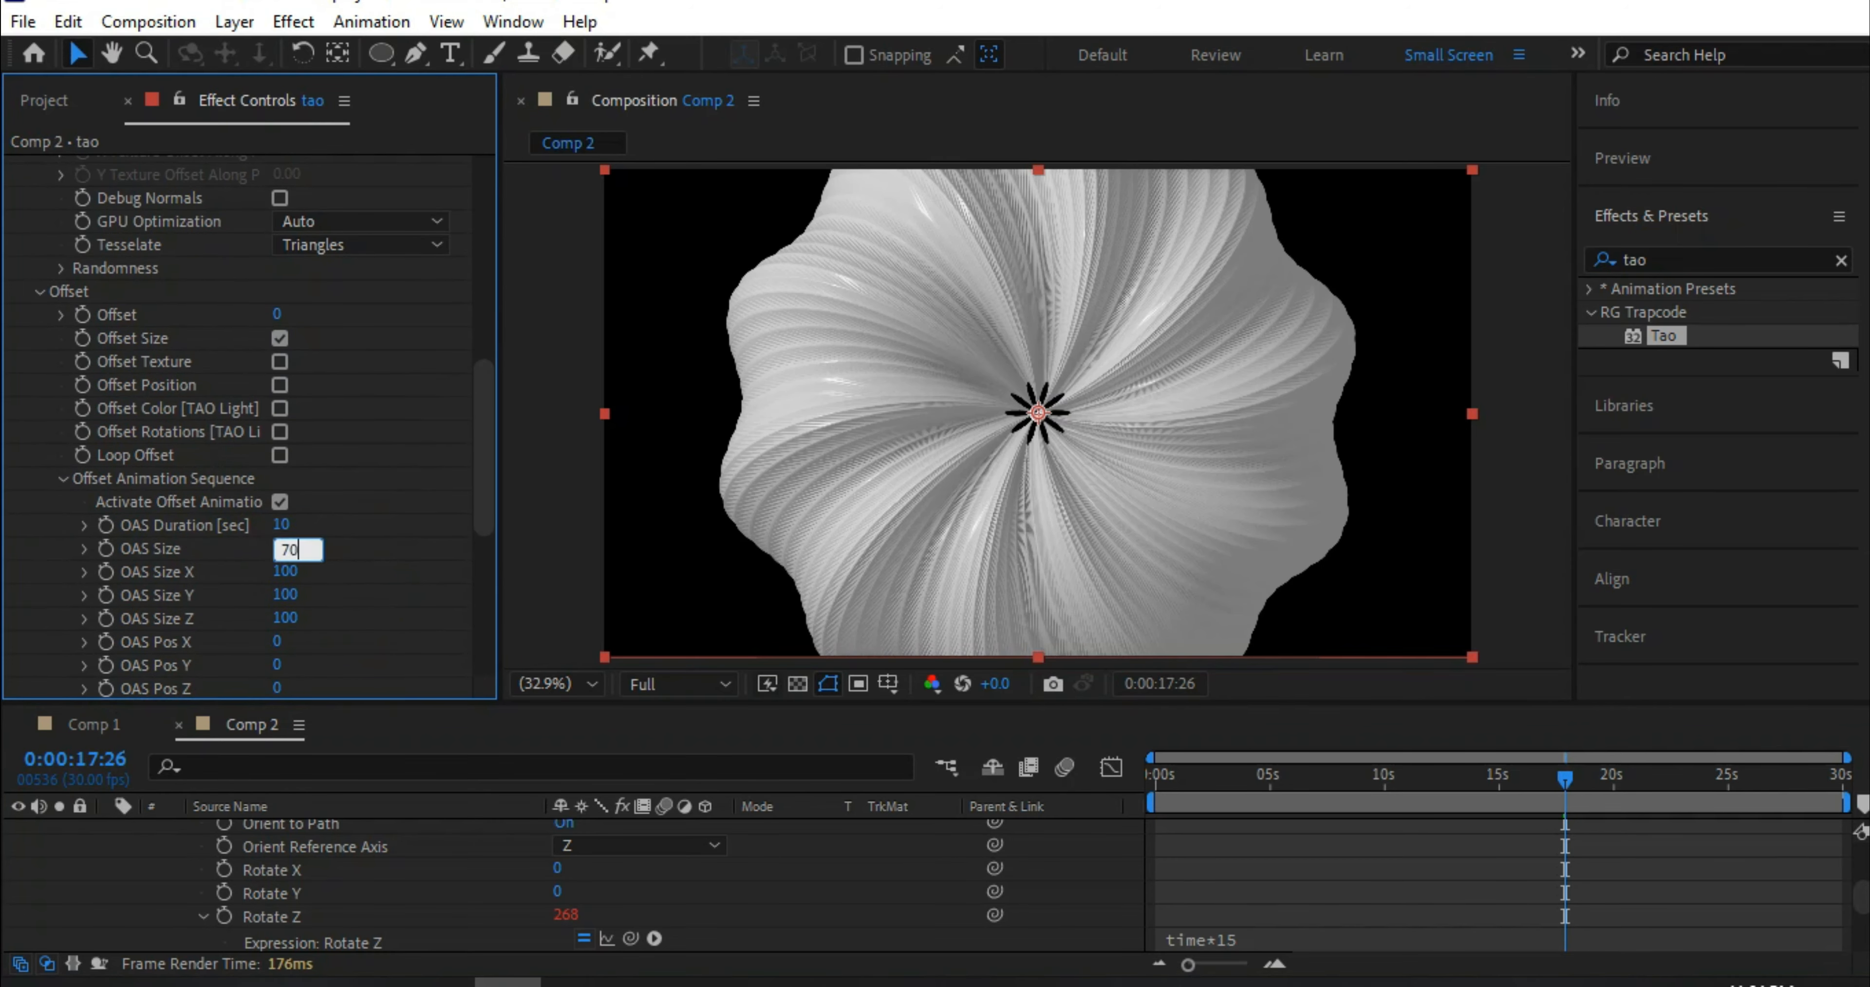
{"action": "type", "text": "0"}
{"action": "key", "text": "Return"}
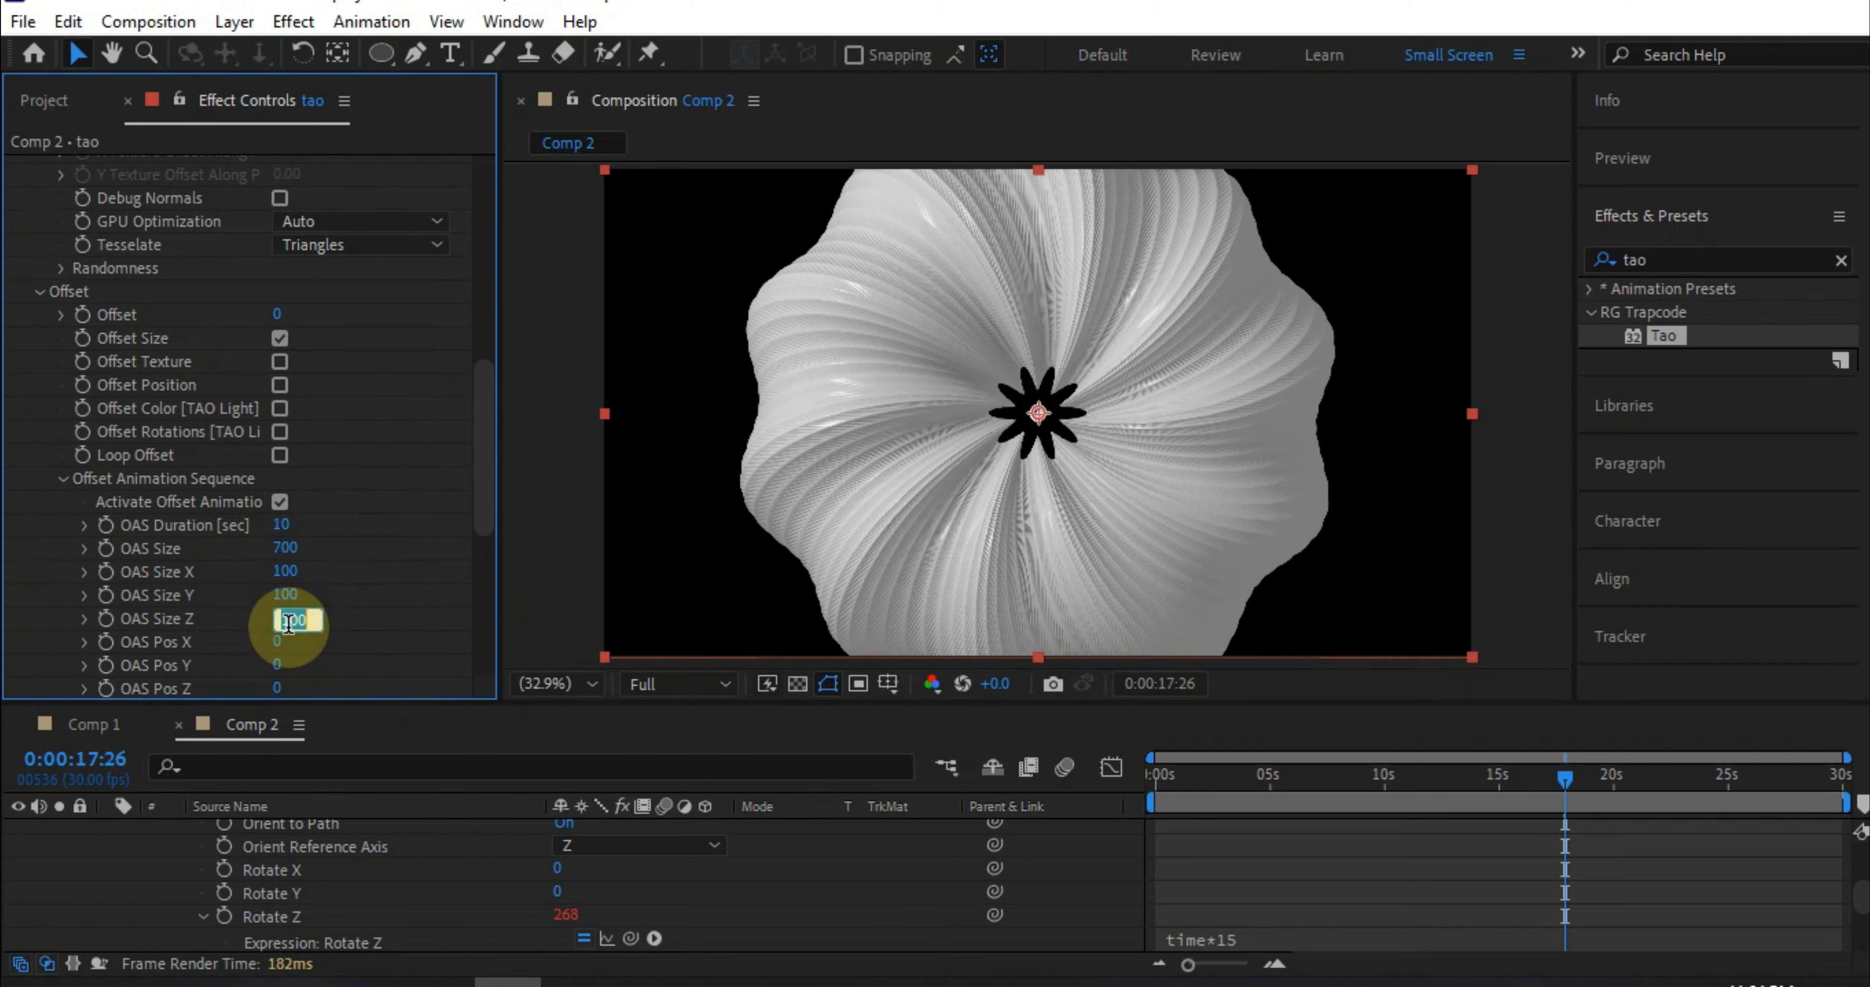
{"action": "key", "text": "Return"}
Set the offset animation's OAS Rotate X to 200.
{"action": "scroll", "coordinate": [313, 625], "scroll_direction": "down", "scroll_amount": 4}
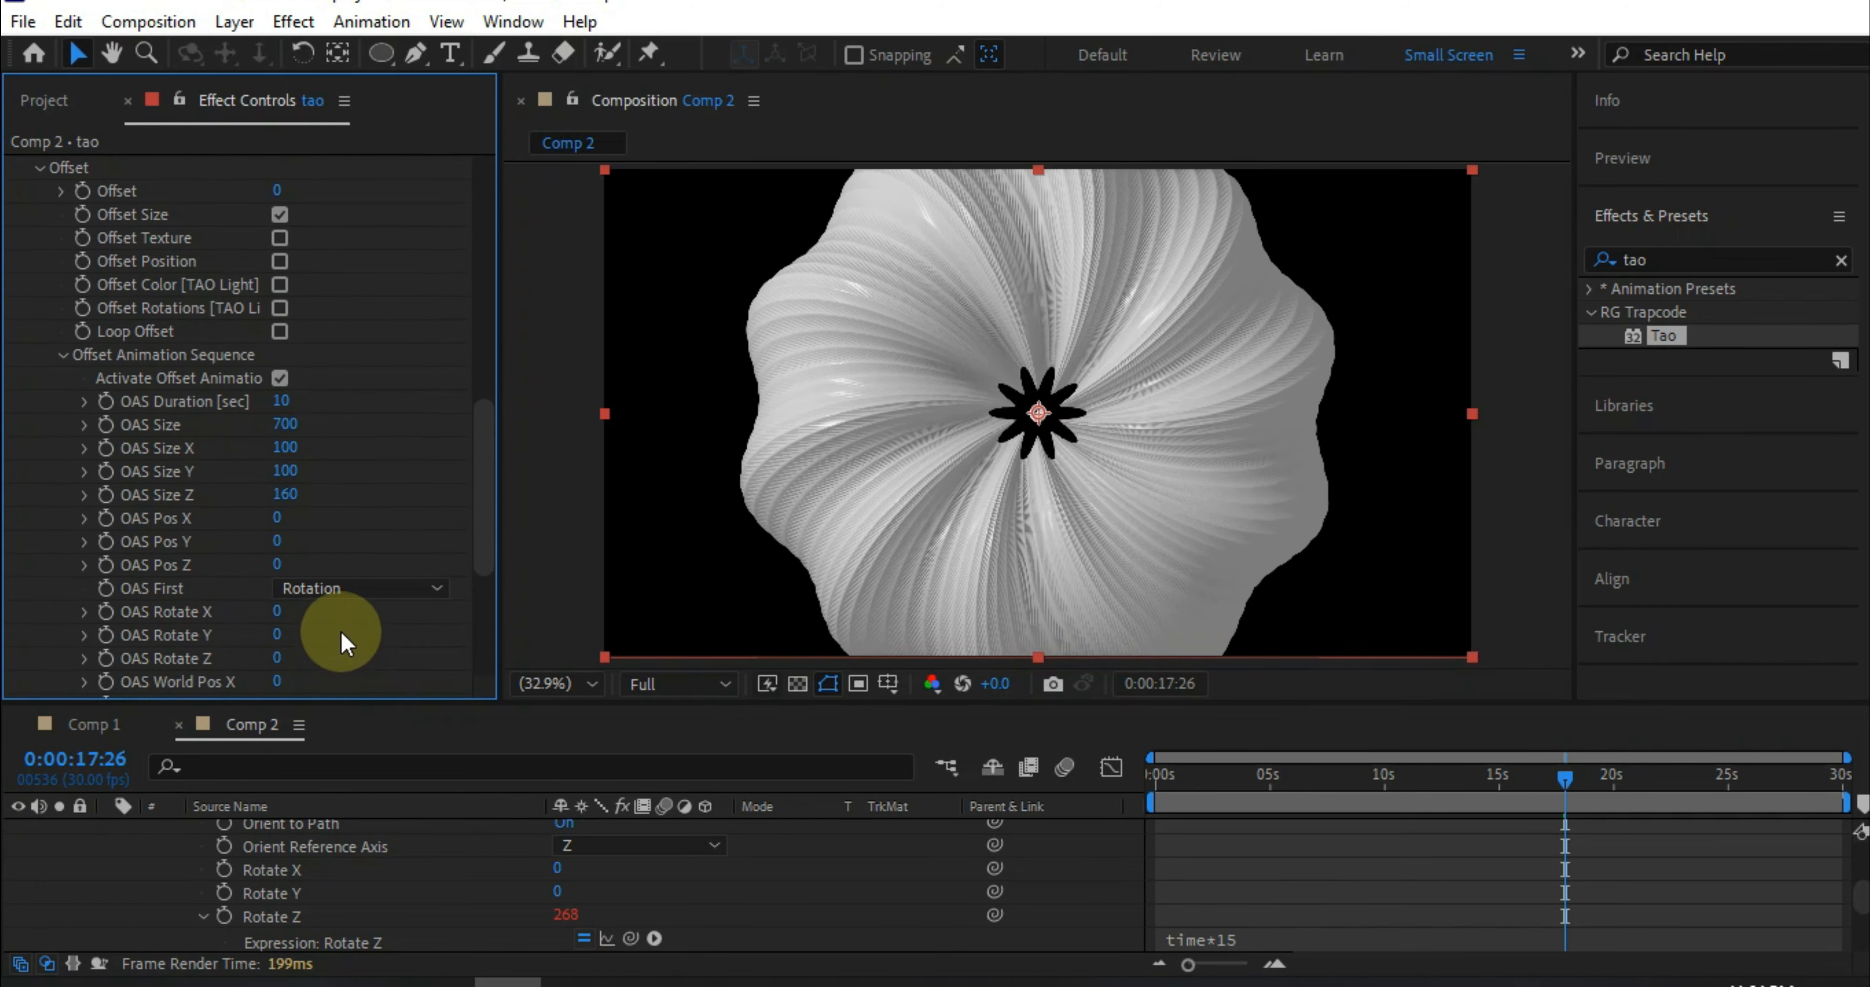
{"action": "left_click", "coordinate": [278, 550]}
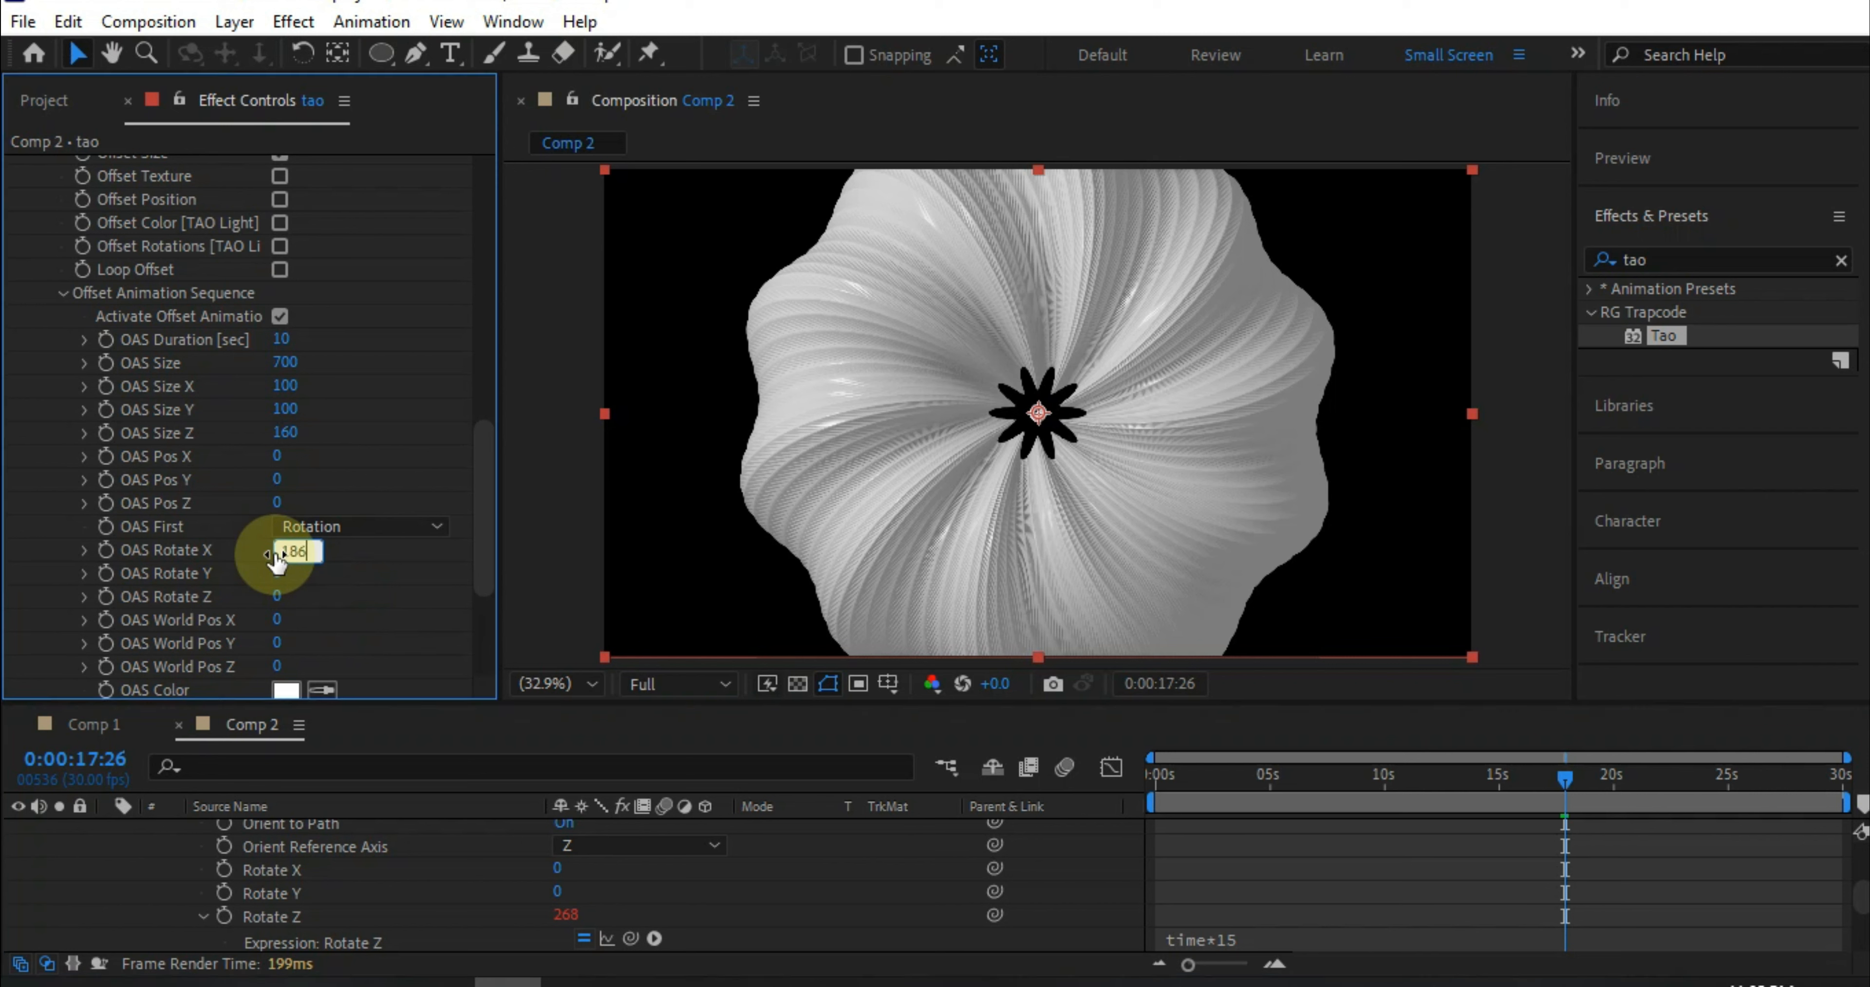
{"action": "left_click", "coordinate": [274, 554]}
{"action": "type", "text": "200"}
{"action": "key", "text": "Return"}
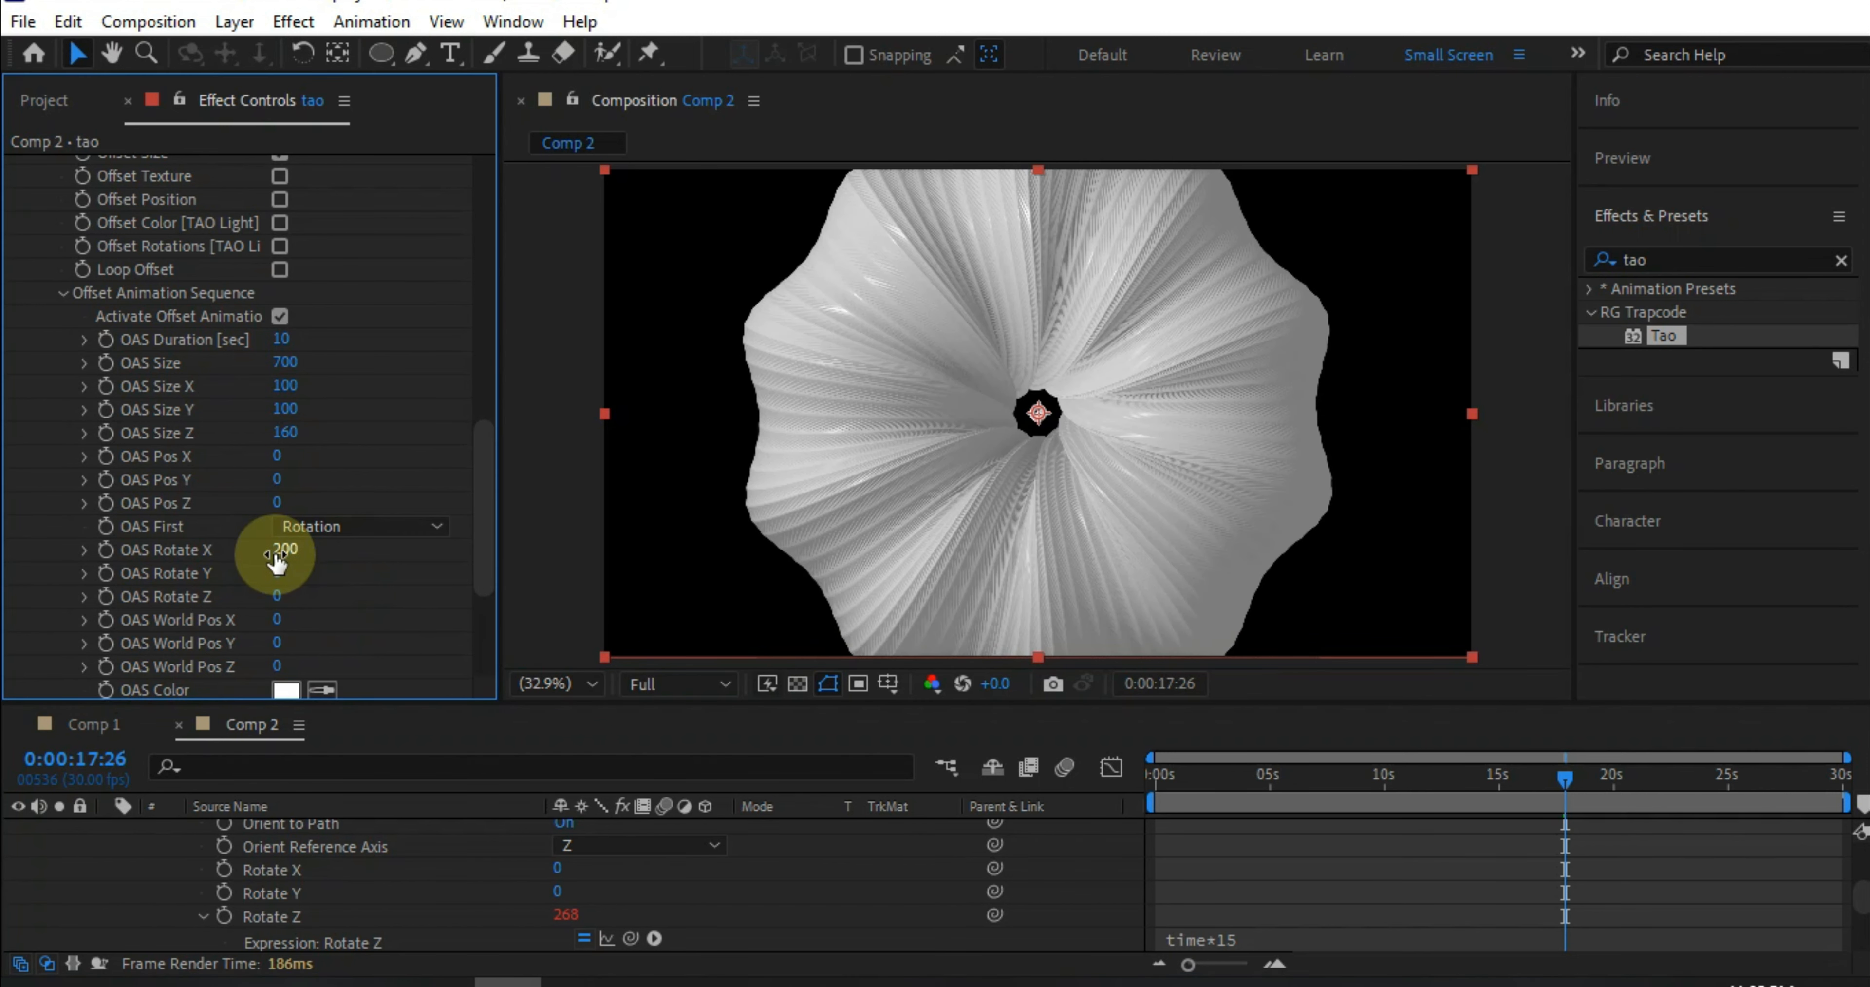
Set Metal to 90 in Tao's Material & Lighting settings.
{"action": "scroll", "coordinate": [334, 568], "scroll_direction": "down", "scroll_amount": 3}
{"action": "scroll", "coordinate": [55, 605], "scroll_direction": "down", "scroll_amount": 2}
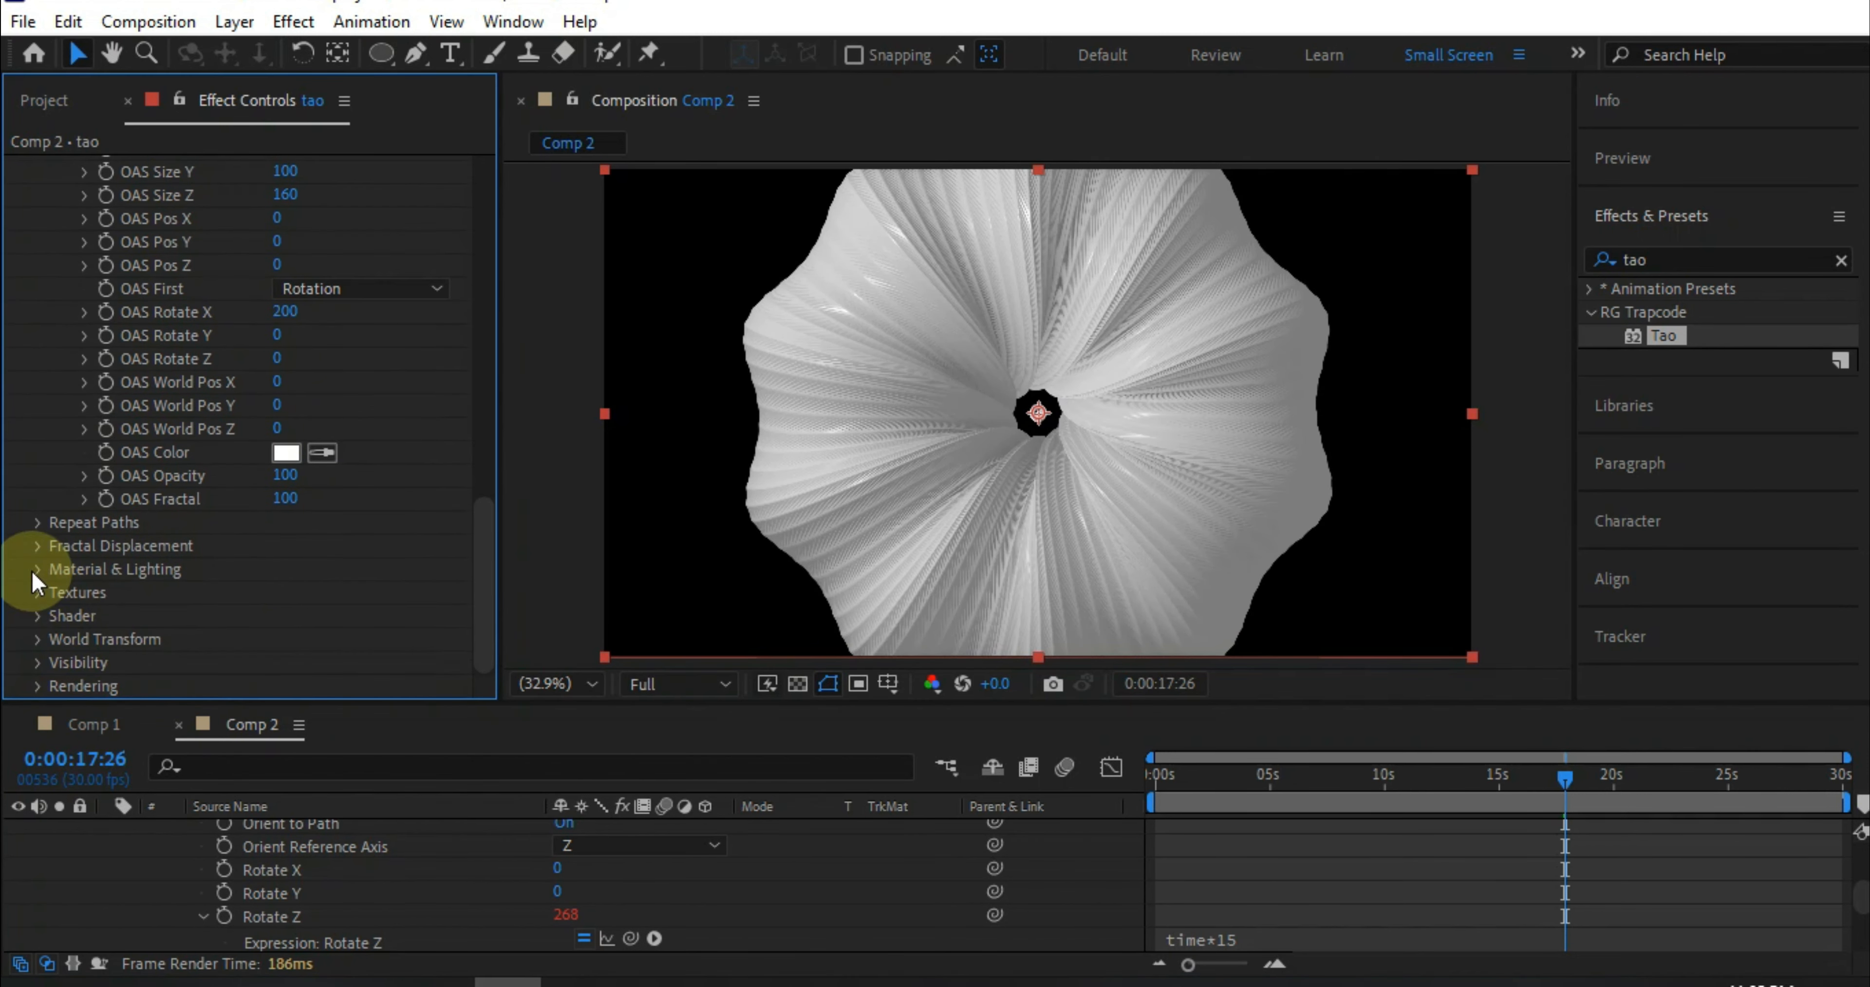
{"action": "left_click", "coordinate": [35, 570]}
{"action": "left_click", "coordinate": [282, 498]}
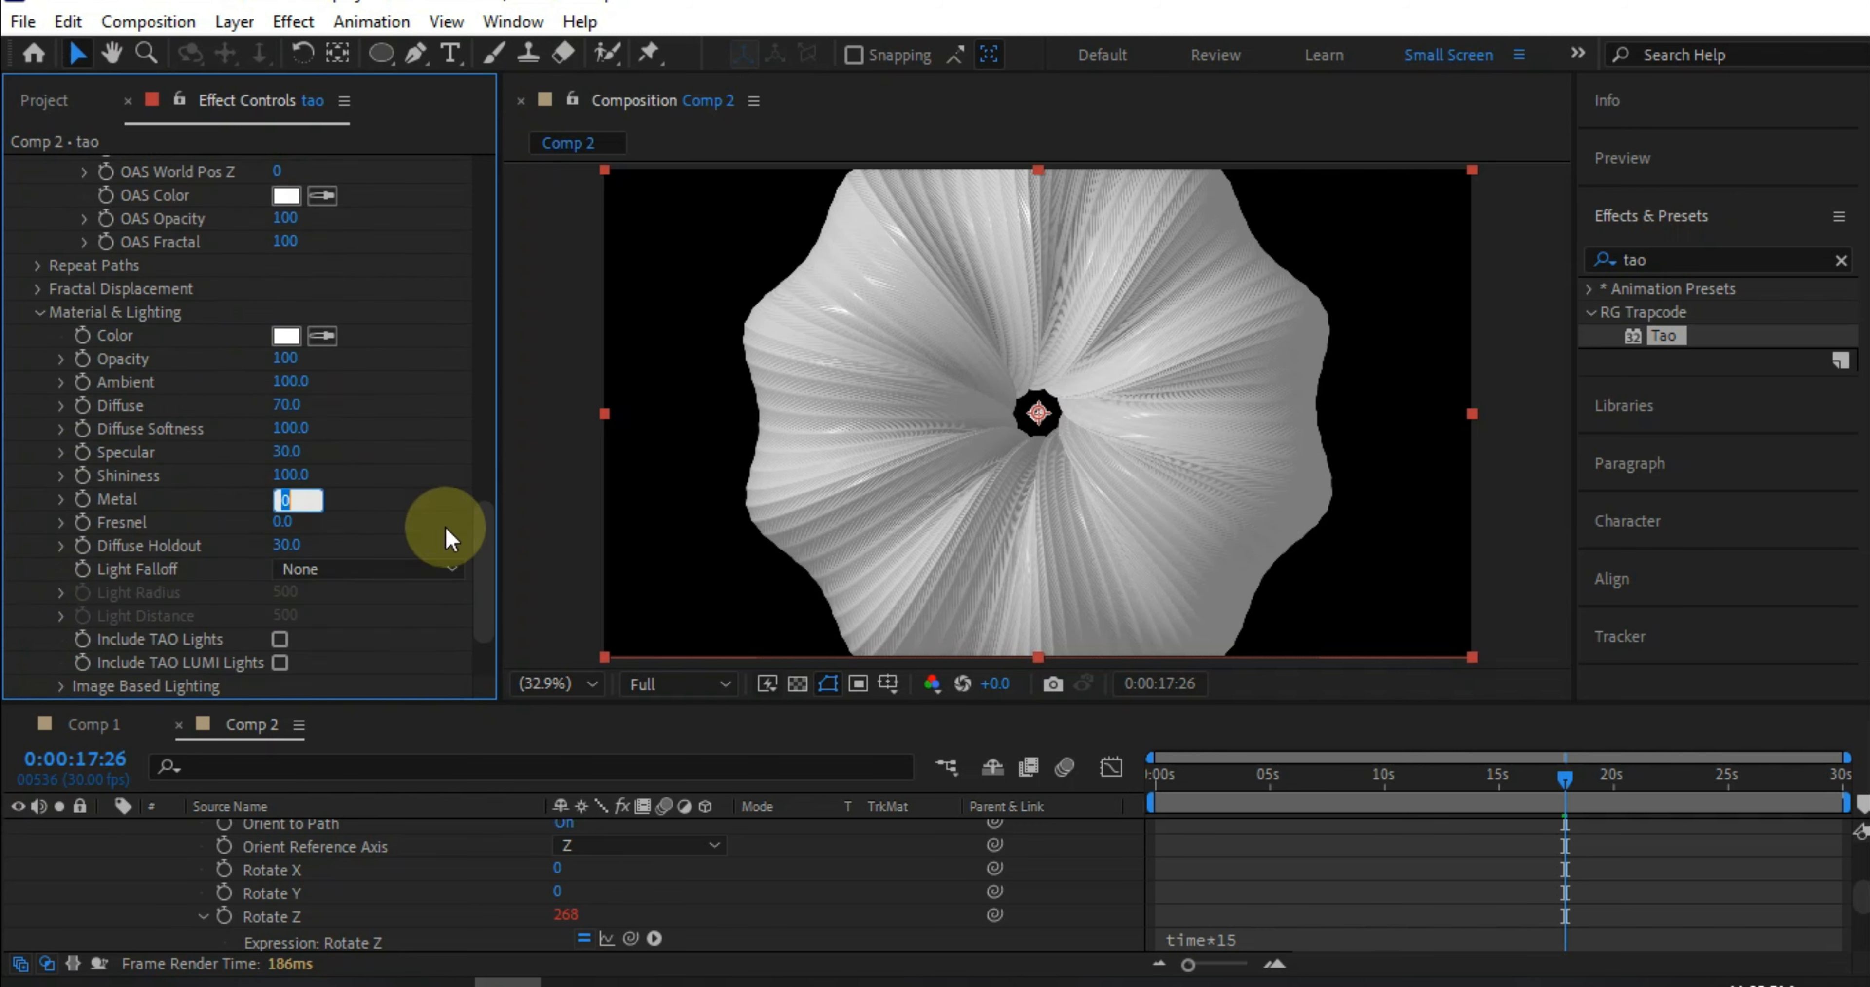
{"action": "key", "text": "Return"}
Choose Dark Industrial as the built-in environment for Tao's image-based lighting.
{"action": "scroll", "coordinate": [65, 551], "scroll_direction": "down", "scroll_amount": 1}
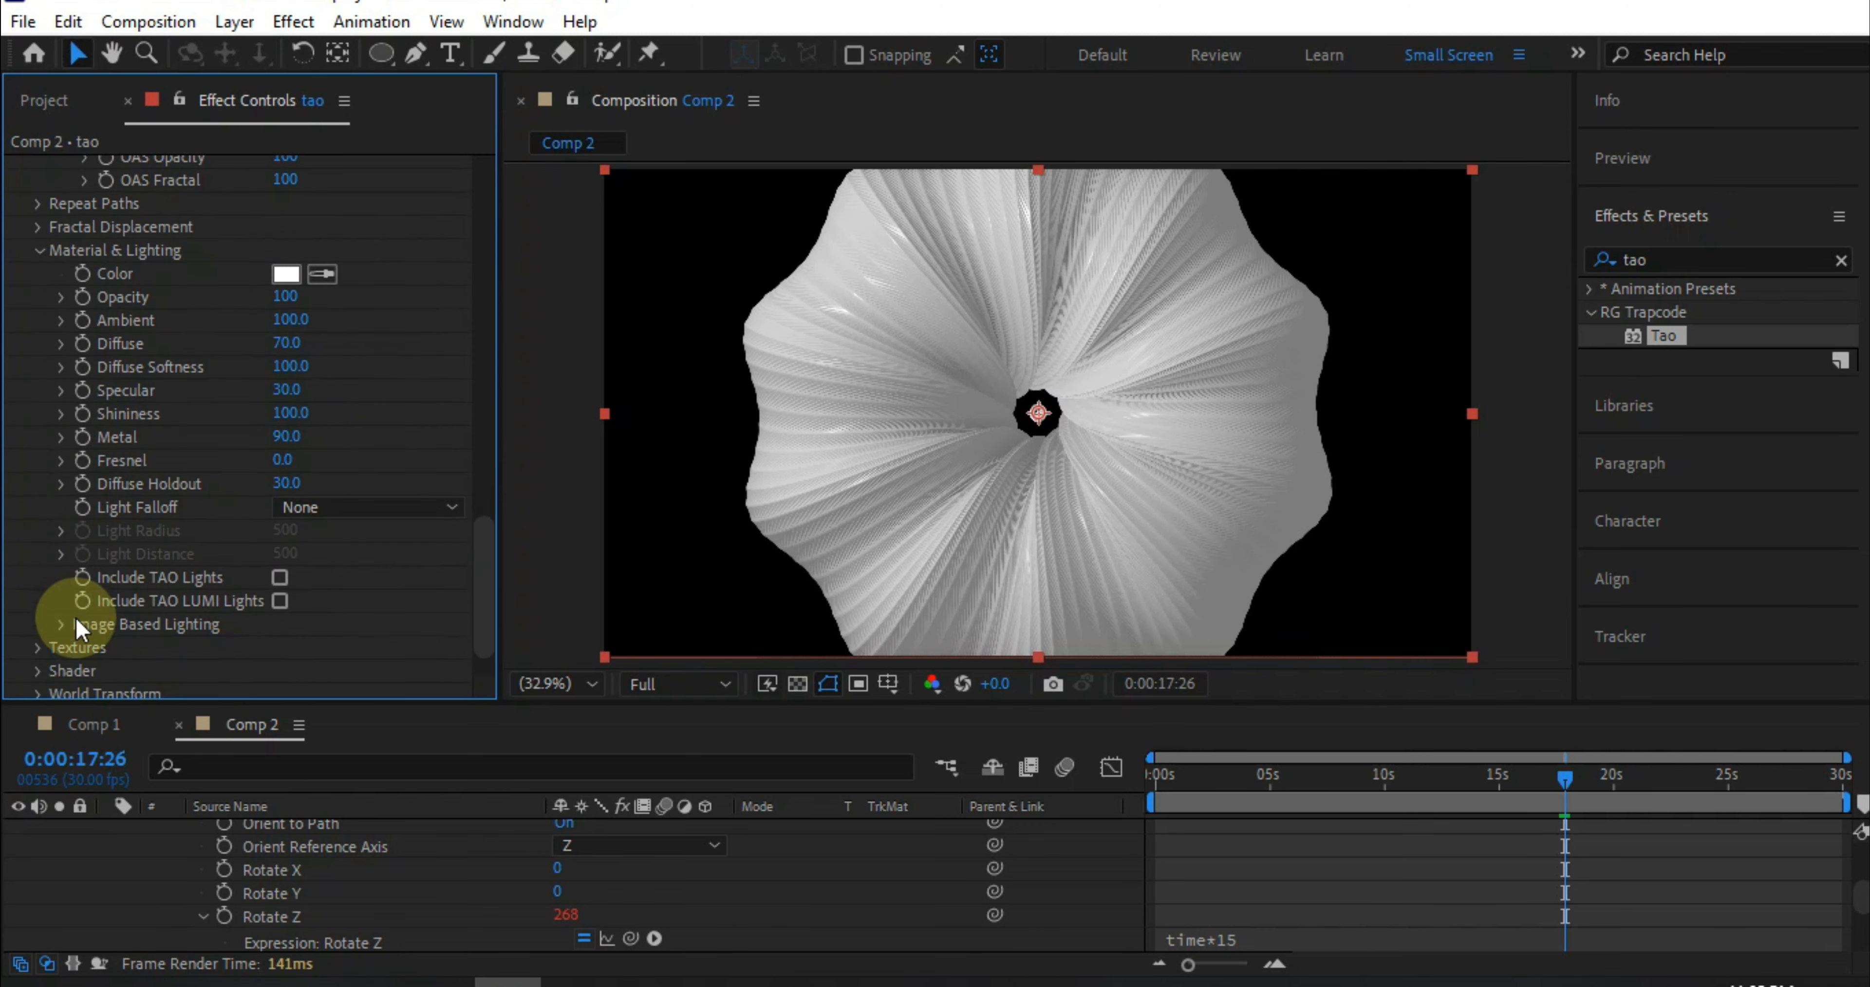
{"action": "left_click", "coordinate": [64, 624]}
{"action": "left_click", "coordinate": [312, 519]}
{"action": "left_click", "coordinate": [368, 609]}
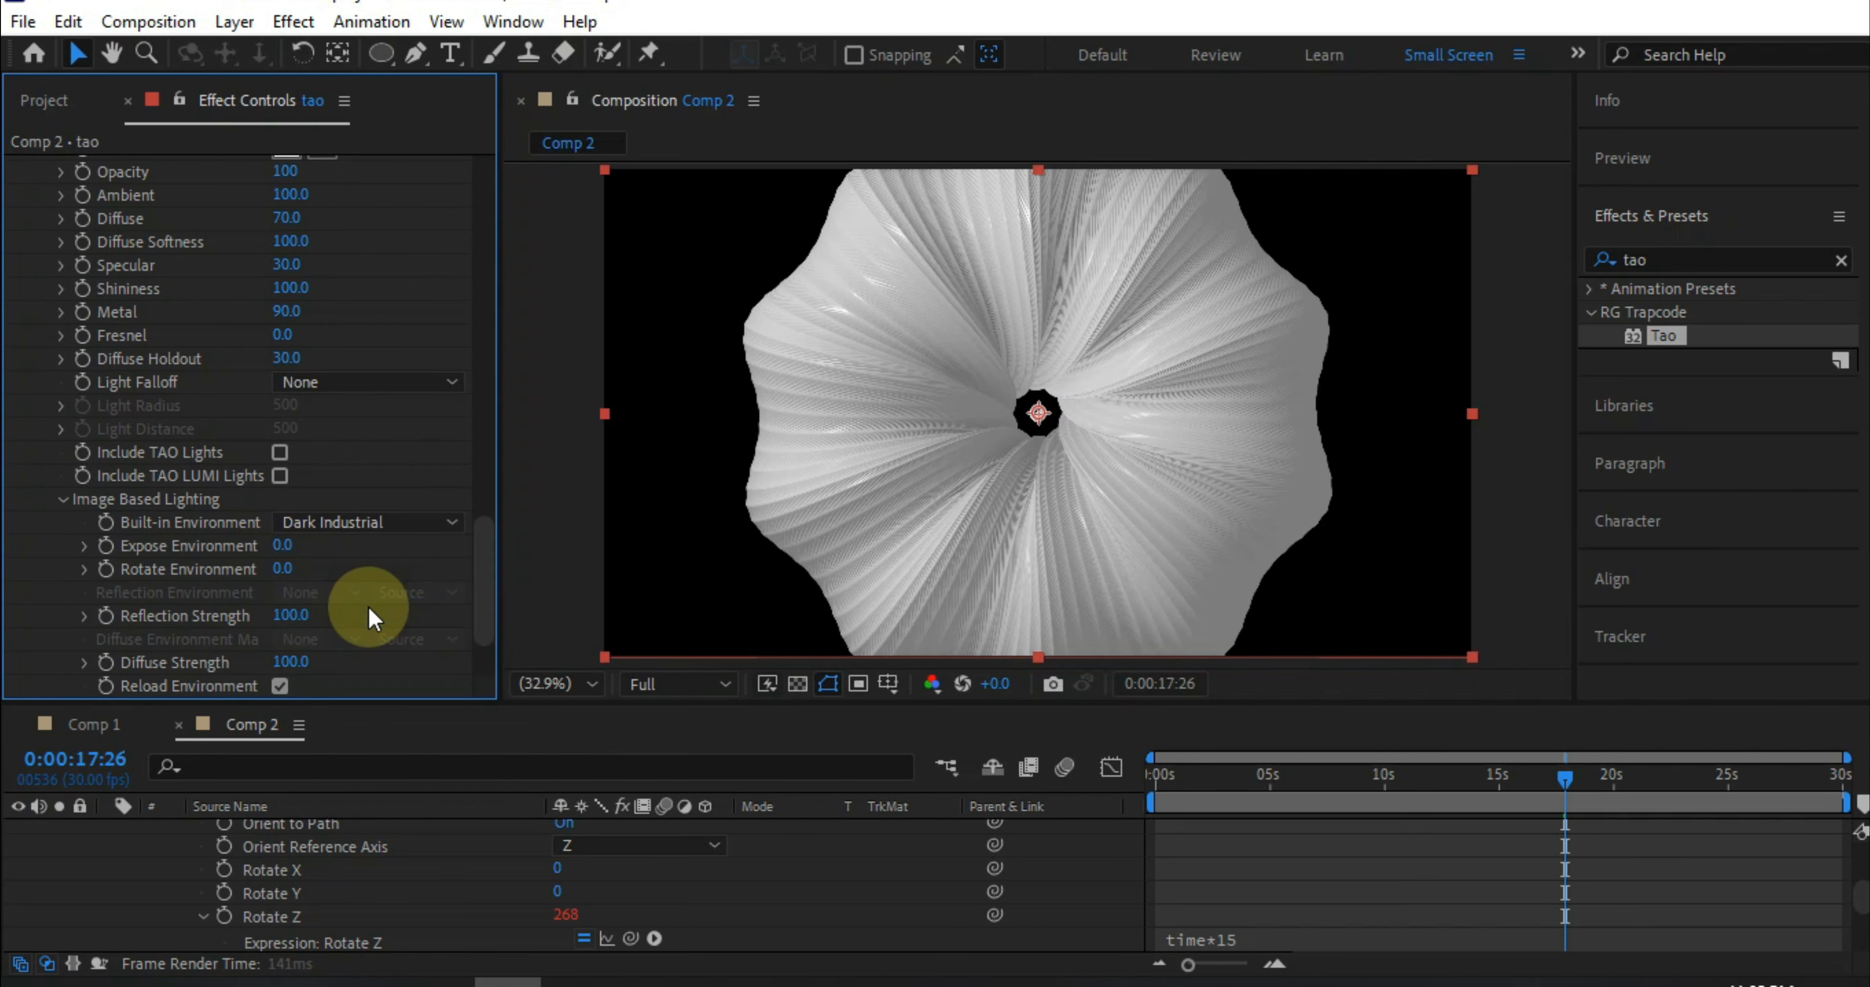
{"action": "scroll", "coordinate": [351, 479], "scroll_direction": "up", "scroll_amount": 3}
{"action": "scroll", "coordinate": [354, 456], "scroll_direction": "down", "scroll_amount": 5}
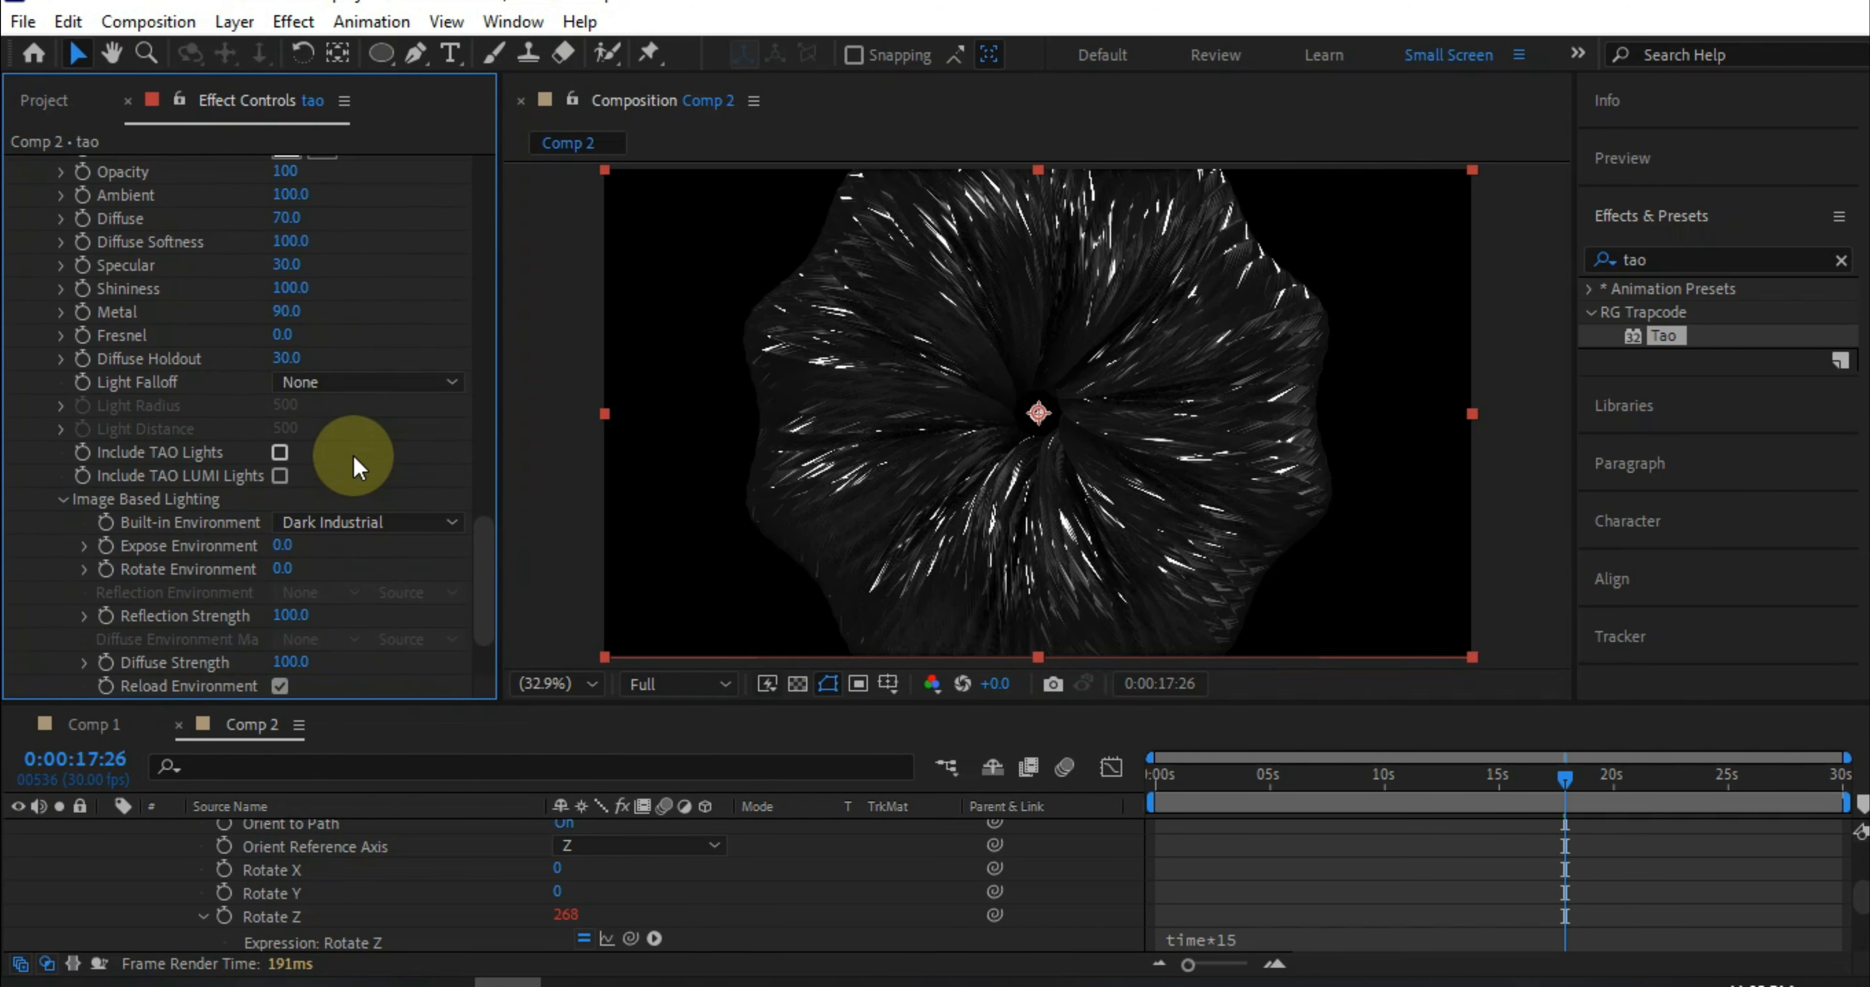
Change Tao's shader type to Density.
{"action": "left_click", "coordinate": [39, 592]}
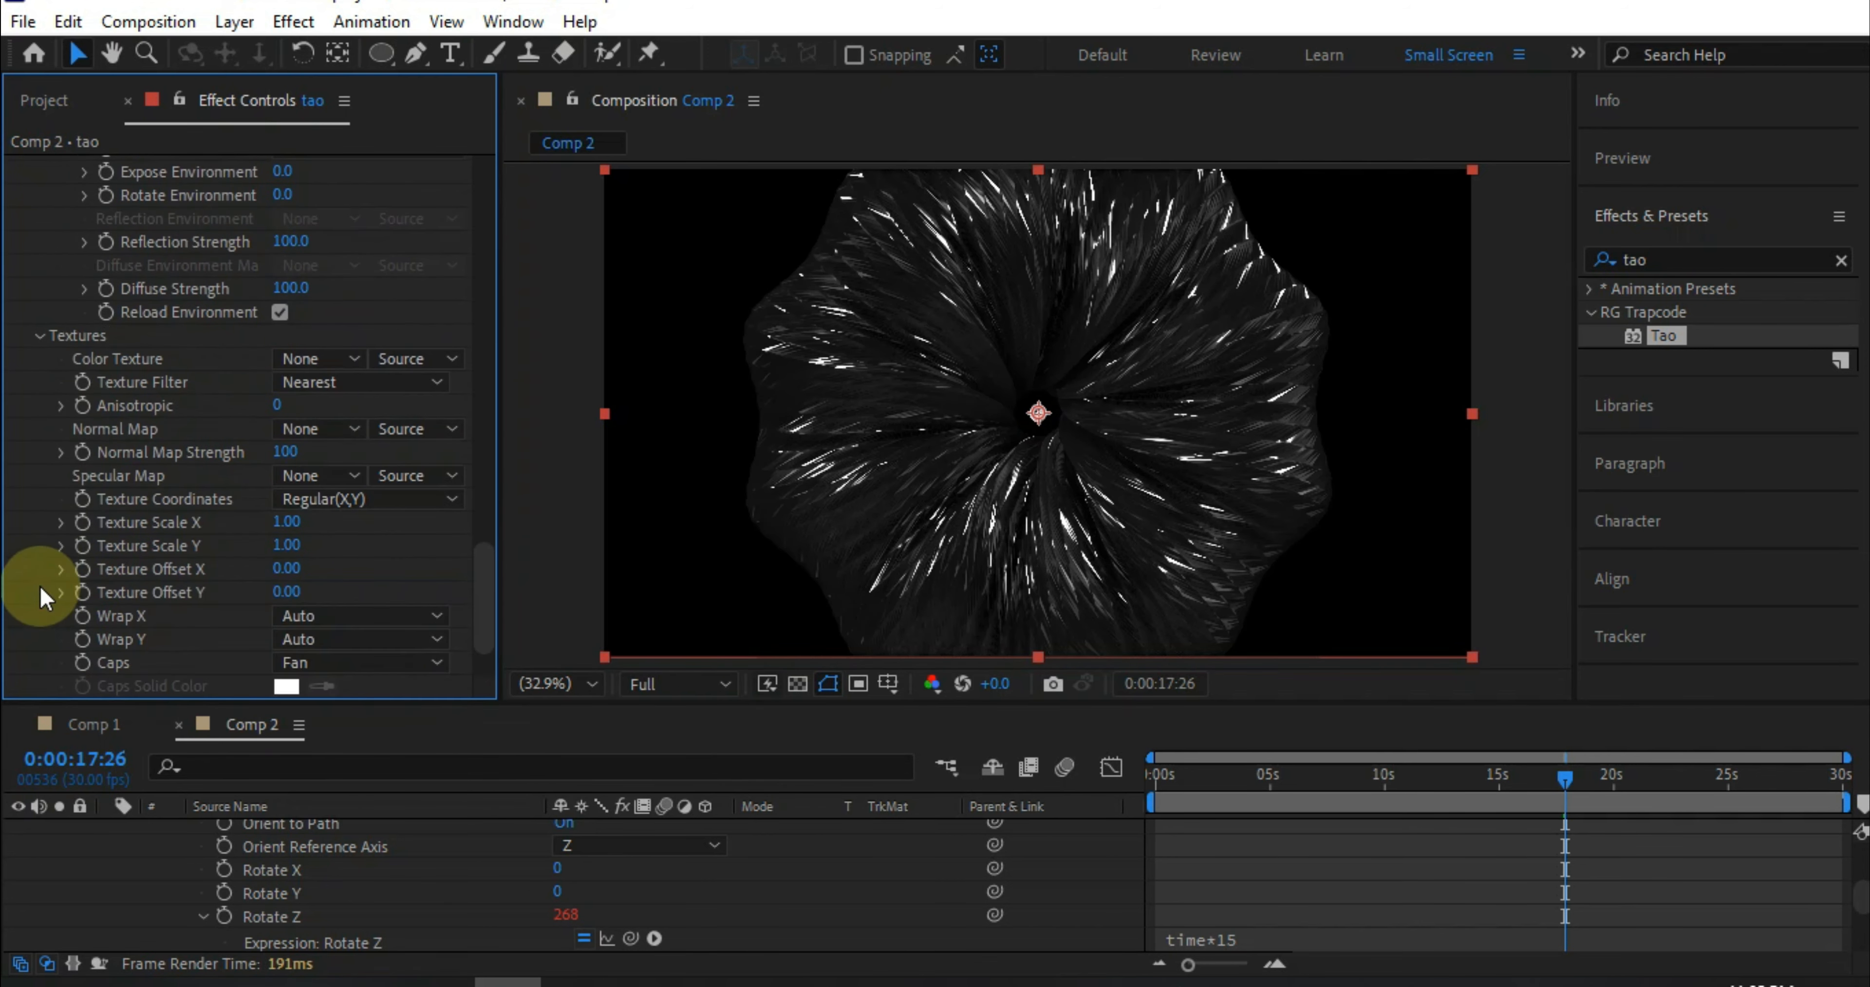
{"action": "left_click", "coordinate": [41, 337]}
{"action": "left_click", "coordinate": [36, 613]}
{"action": "scroll", "coordinate": [83, 467], "scroll_direction": "down", "scroll_amount": 4}
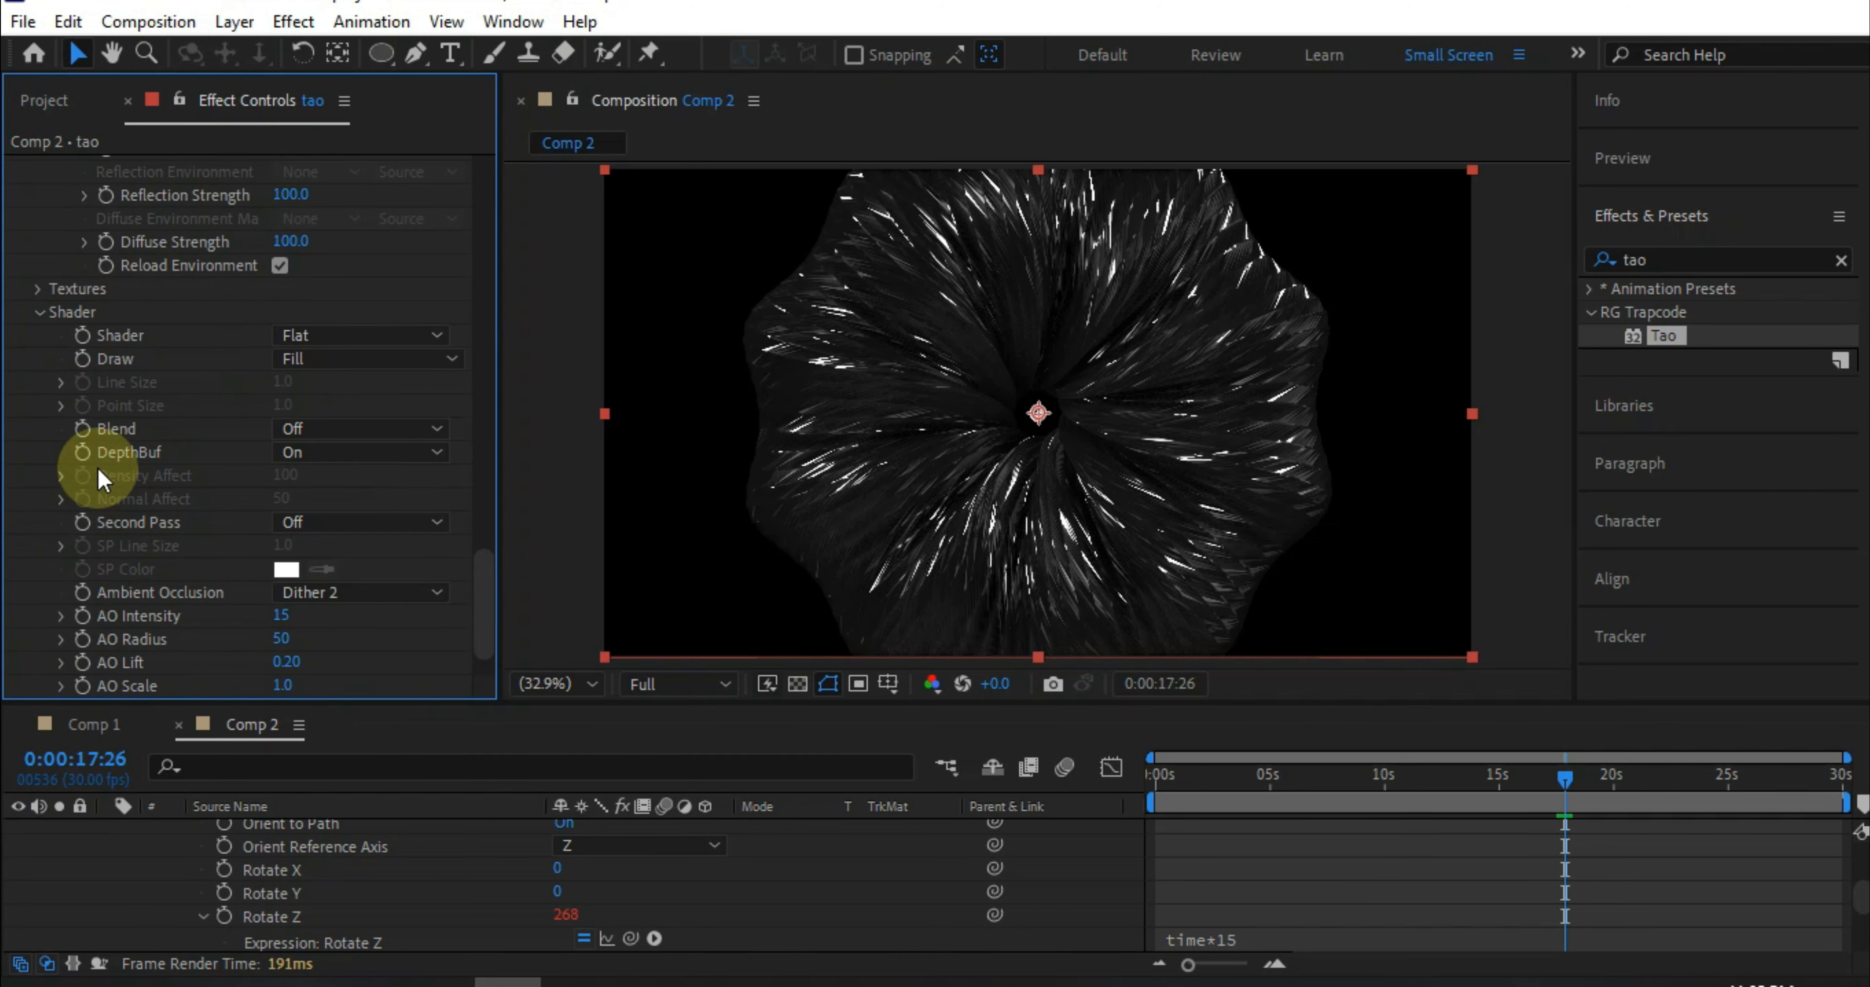
{"action": "left_click", "coordinate": [350, 335]}
{"action": "left_click", "coordinate": [291, 353]}
{"action": "left_click", "coordinate": [301, 335]}
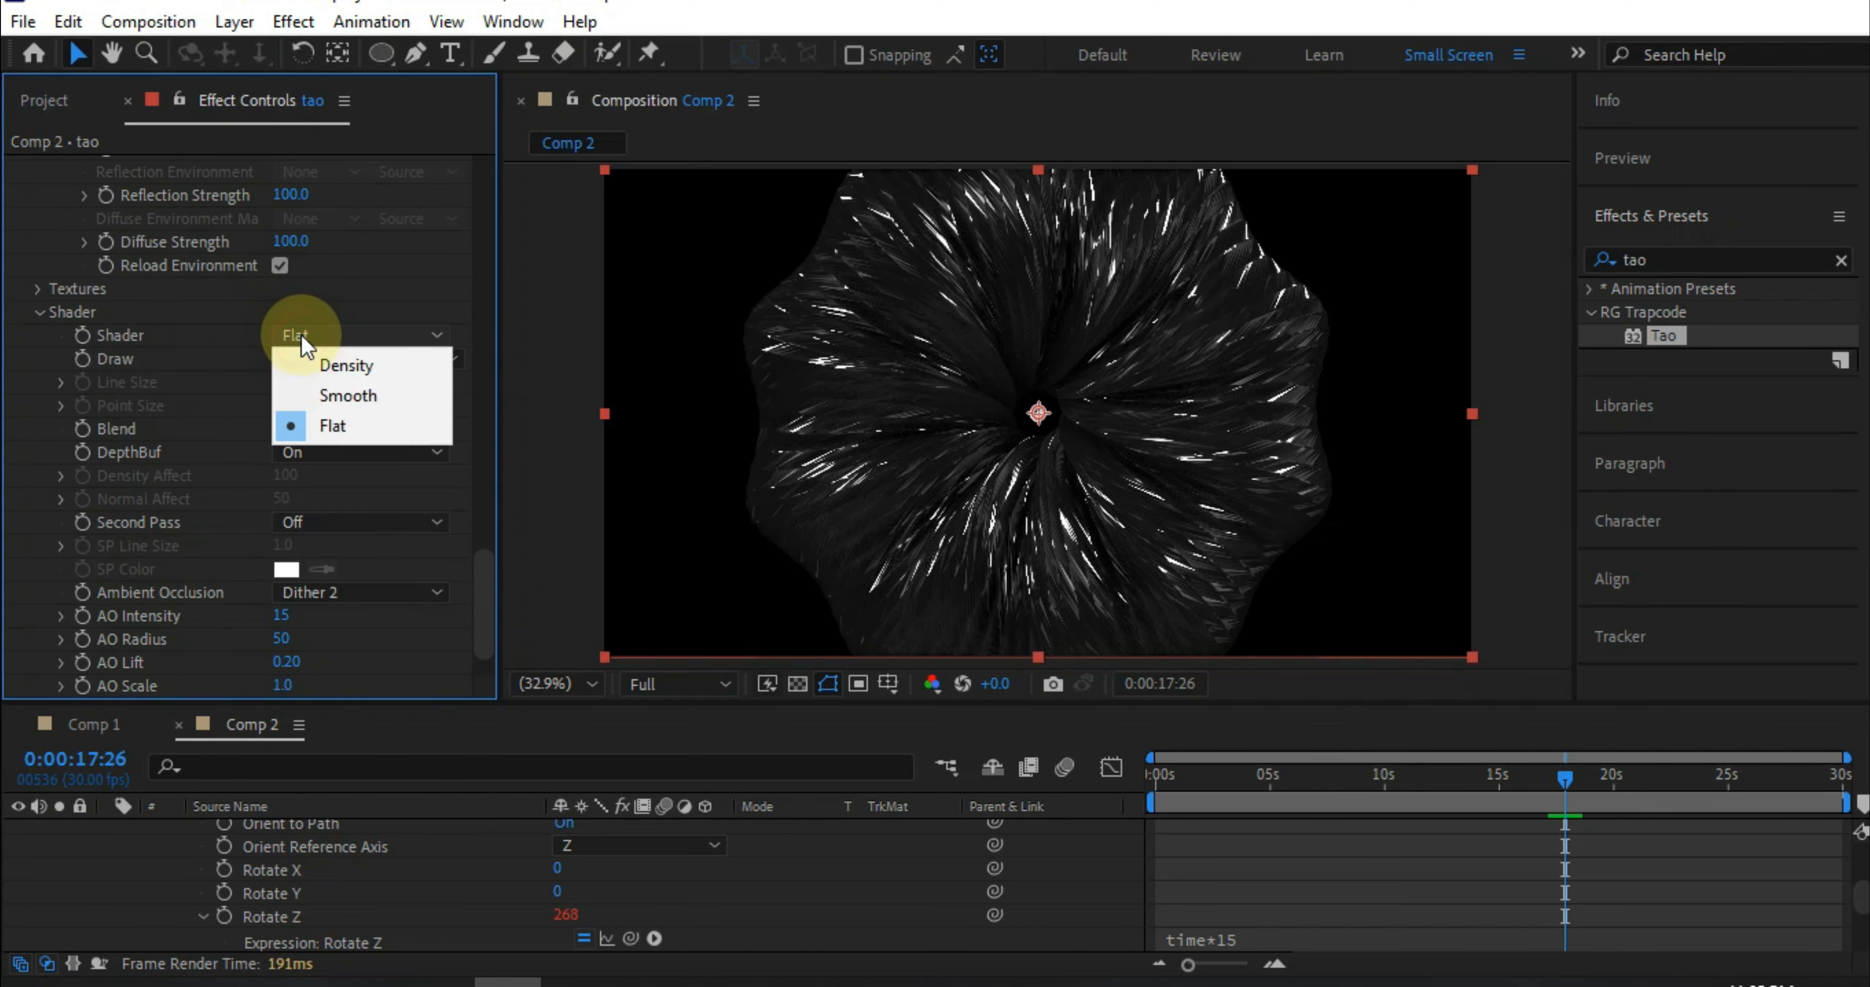
{"action": "left_click", "coordinate": [345, 365]}
Set the shader's Draw mode to Points with a point size of 25.
{"action": "left_click", "coordinate": [335, 359]}
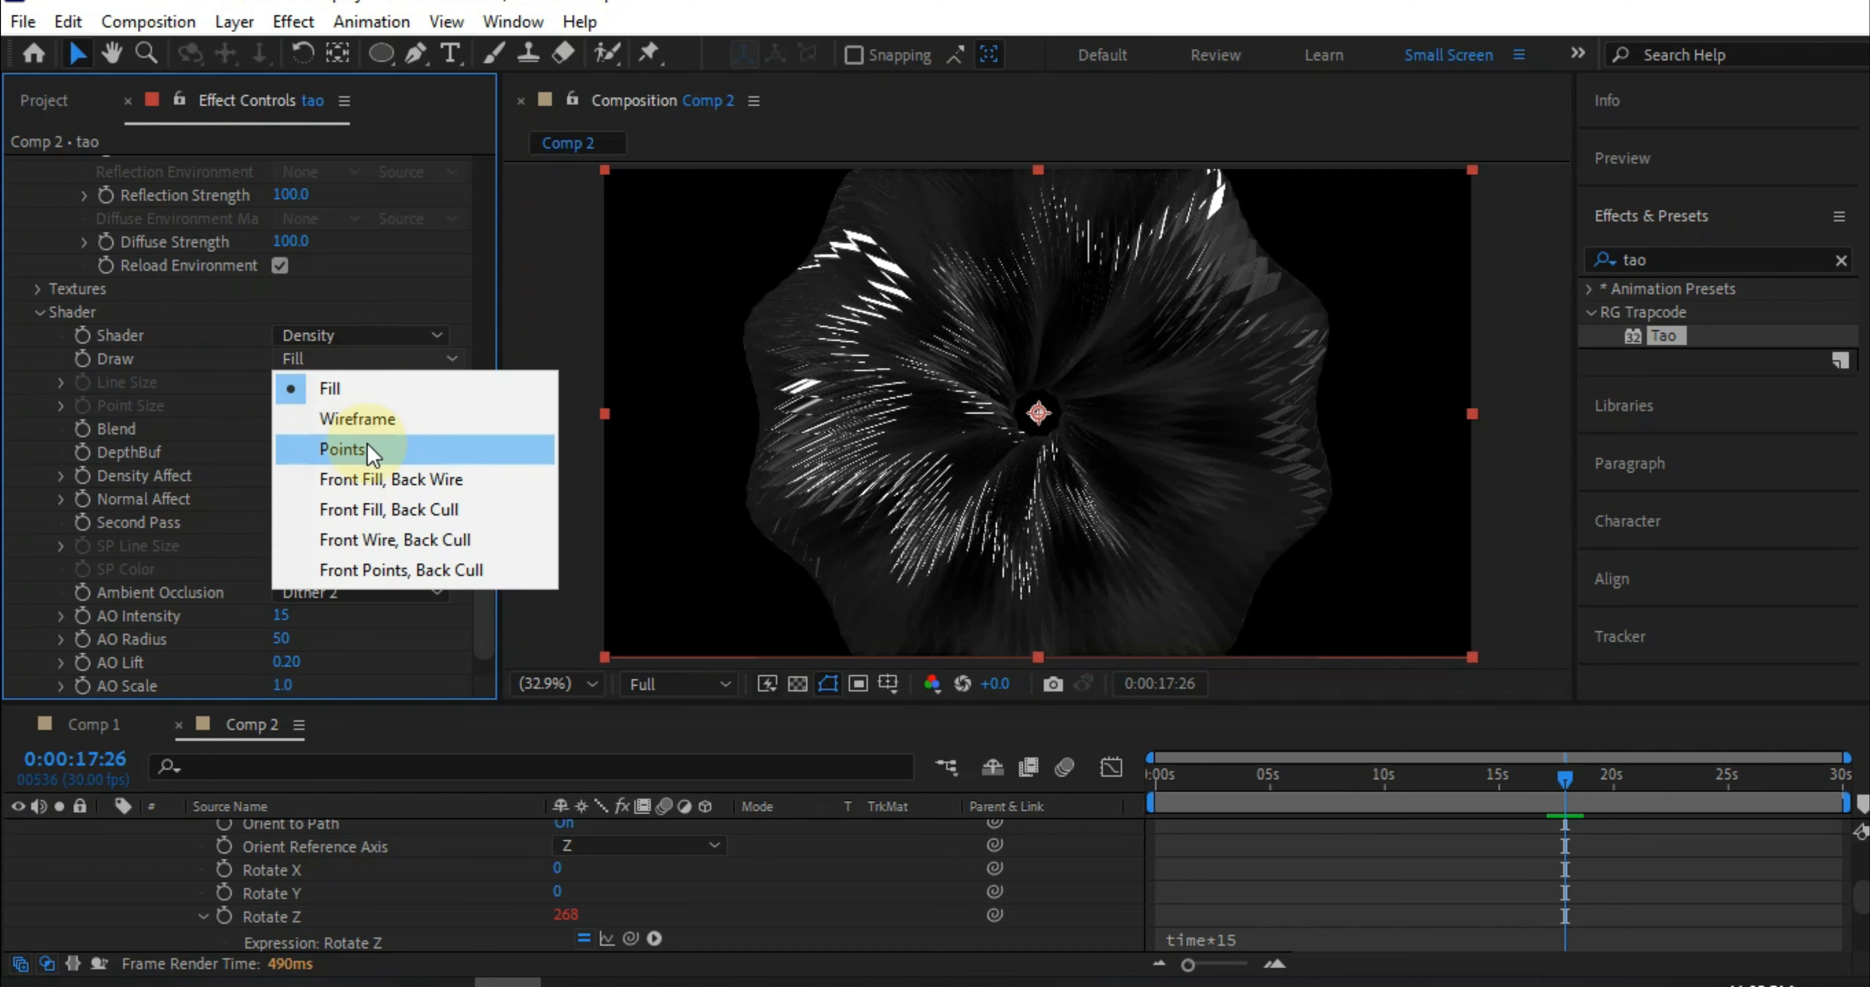
{"action": "left_click", "coordinate": [343, 449]}
{"action": "left_click", "coordinate": [284, 405]}
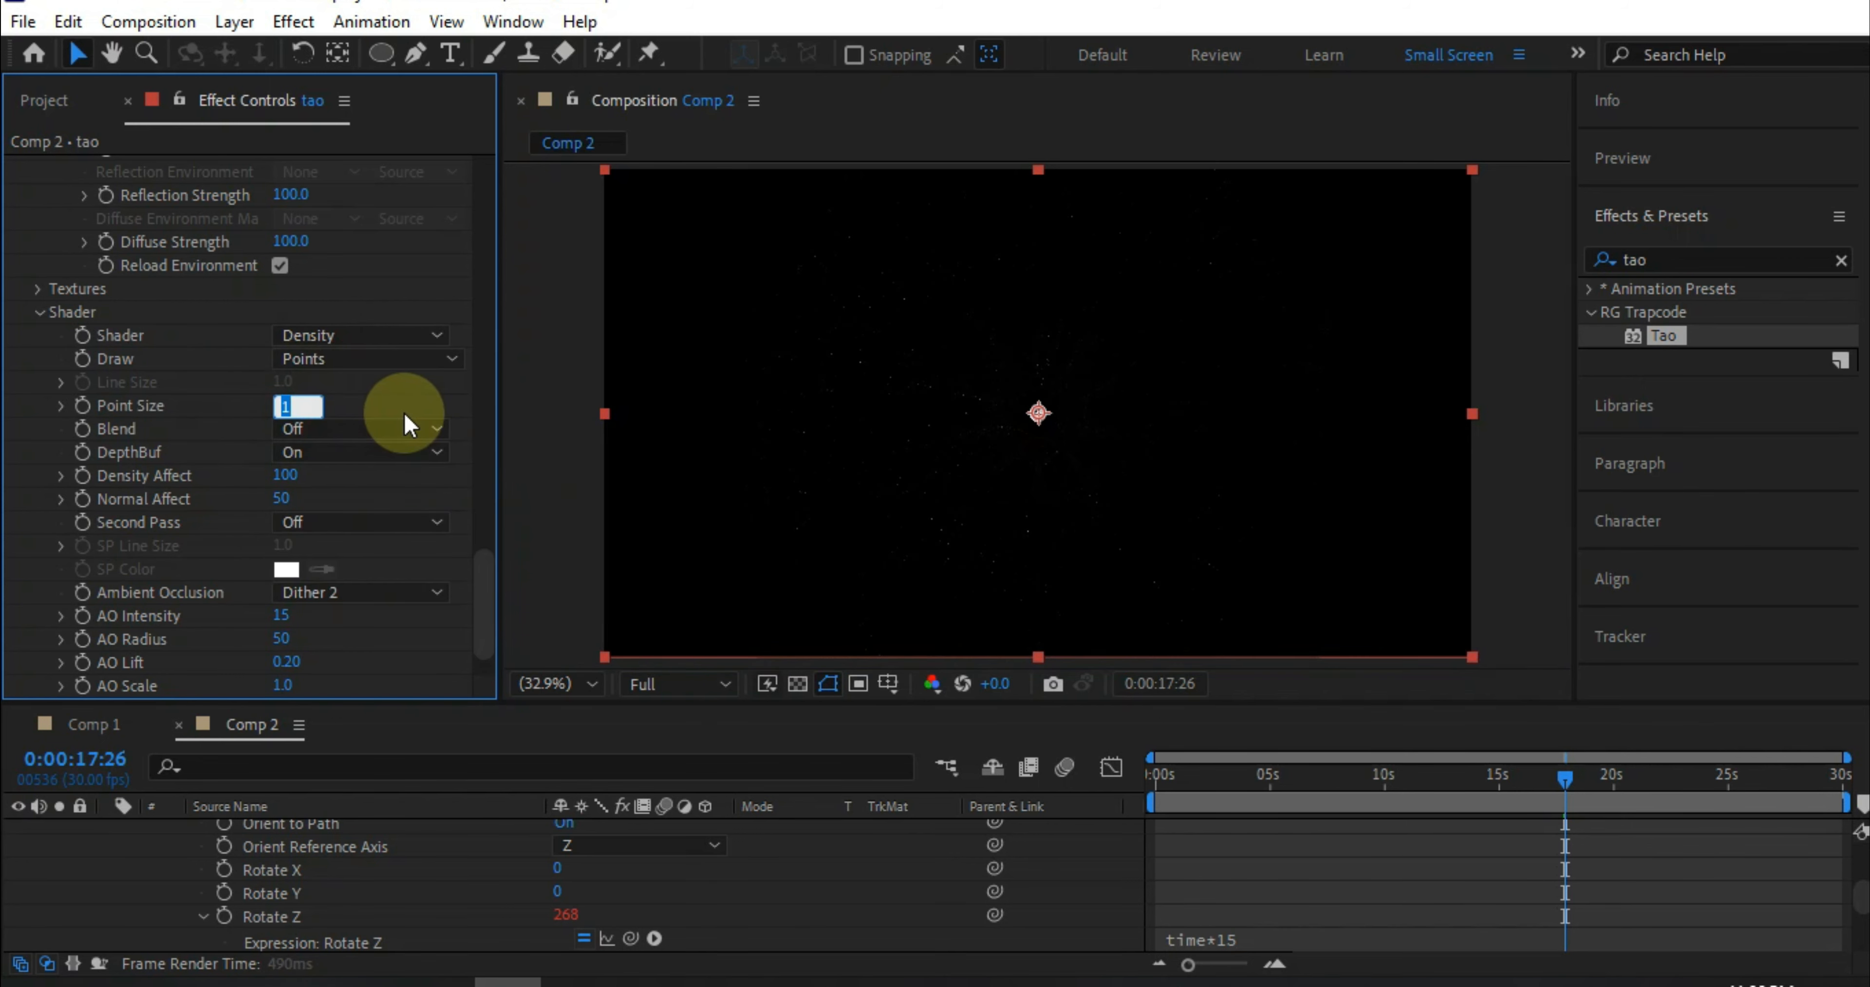
{"action": "type", "text": "25"}
{"action": "key", "text": "Return"}
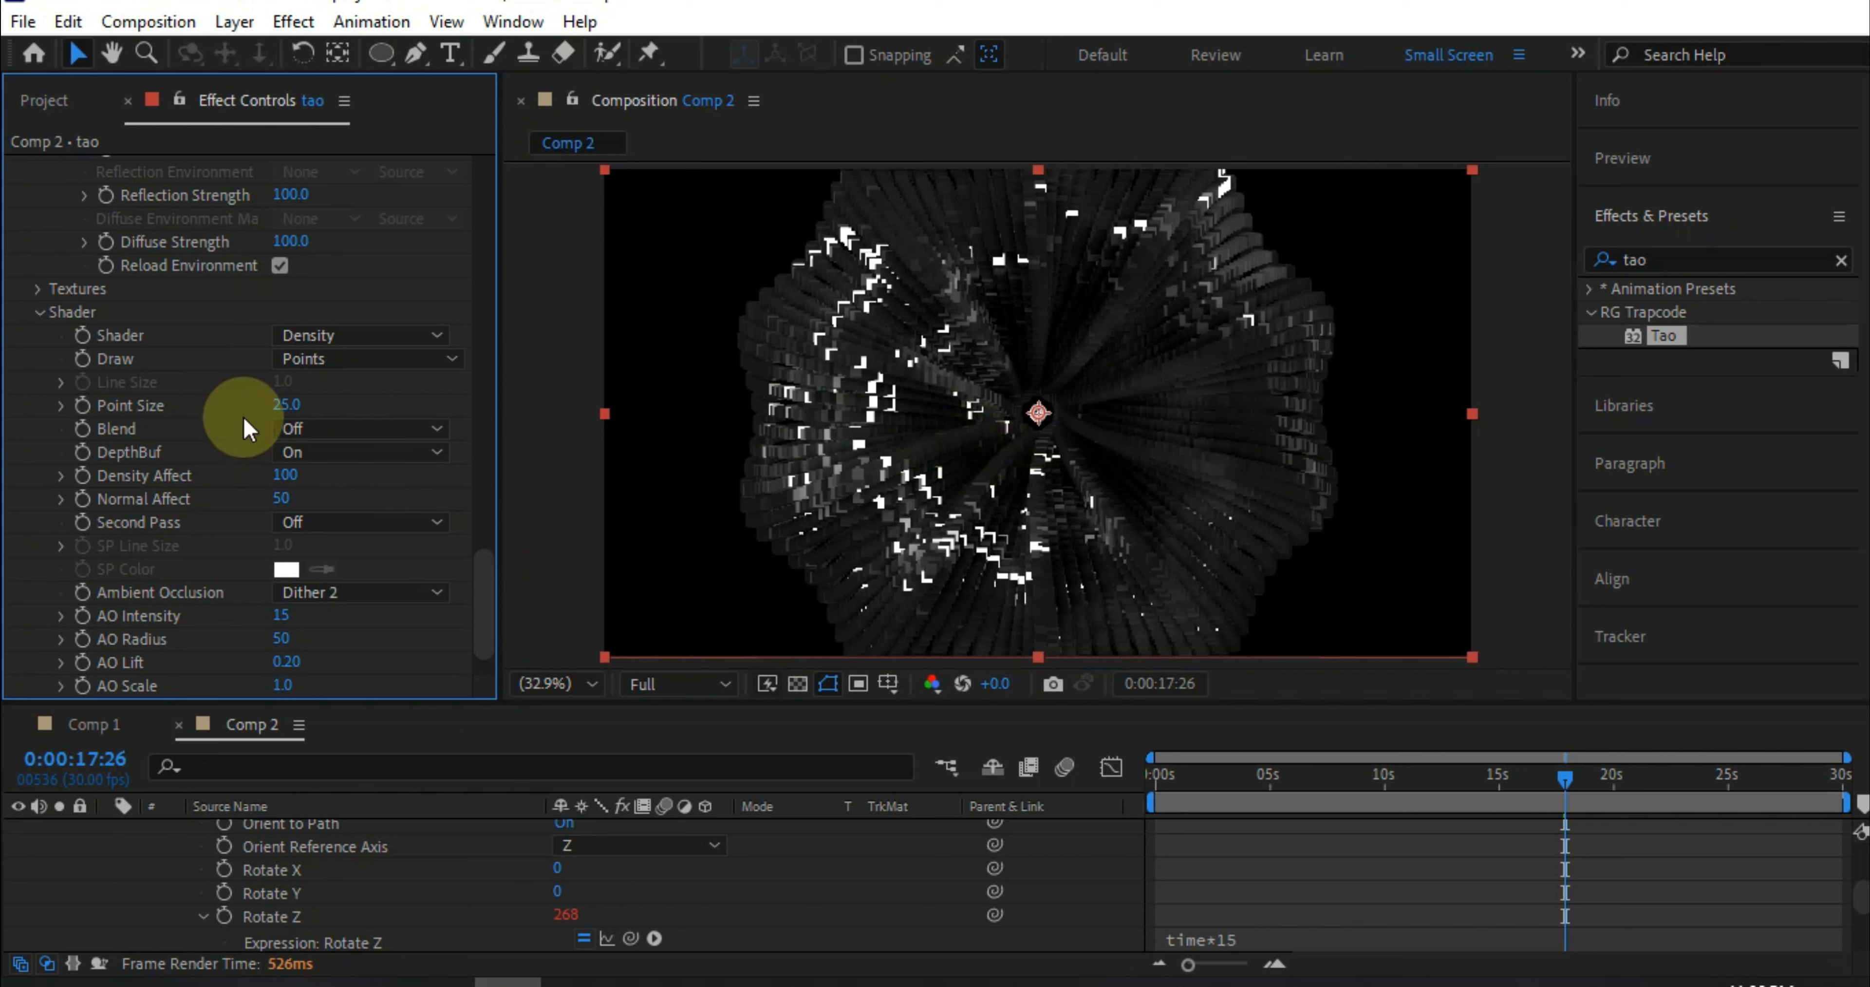
Try smaller point sizes for the shader, including 15, and settle on 18.
{"action": "left_click_drag", "start_coordinate": [280, 409], "coordinate": [294, 418]}
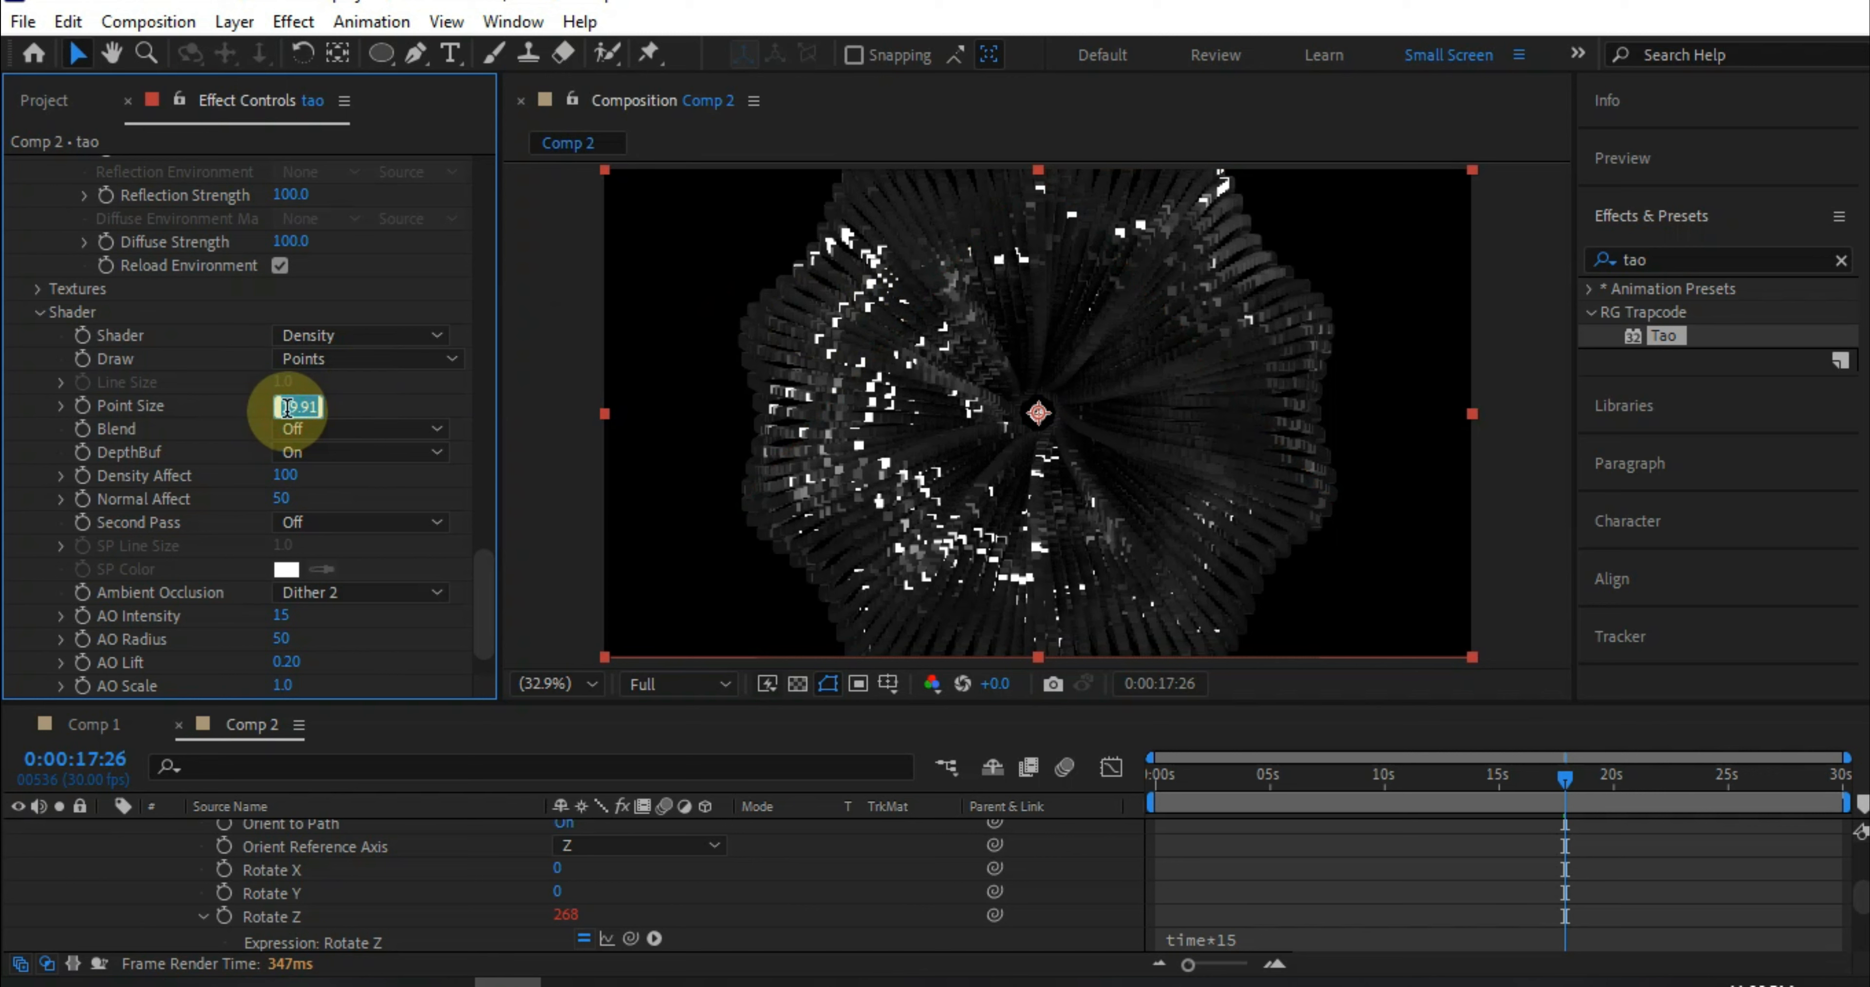
{"action": "type", "text": "15"}
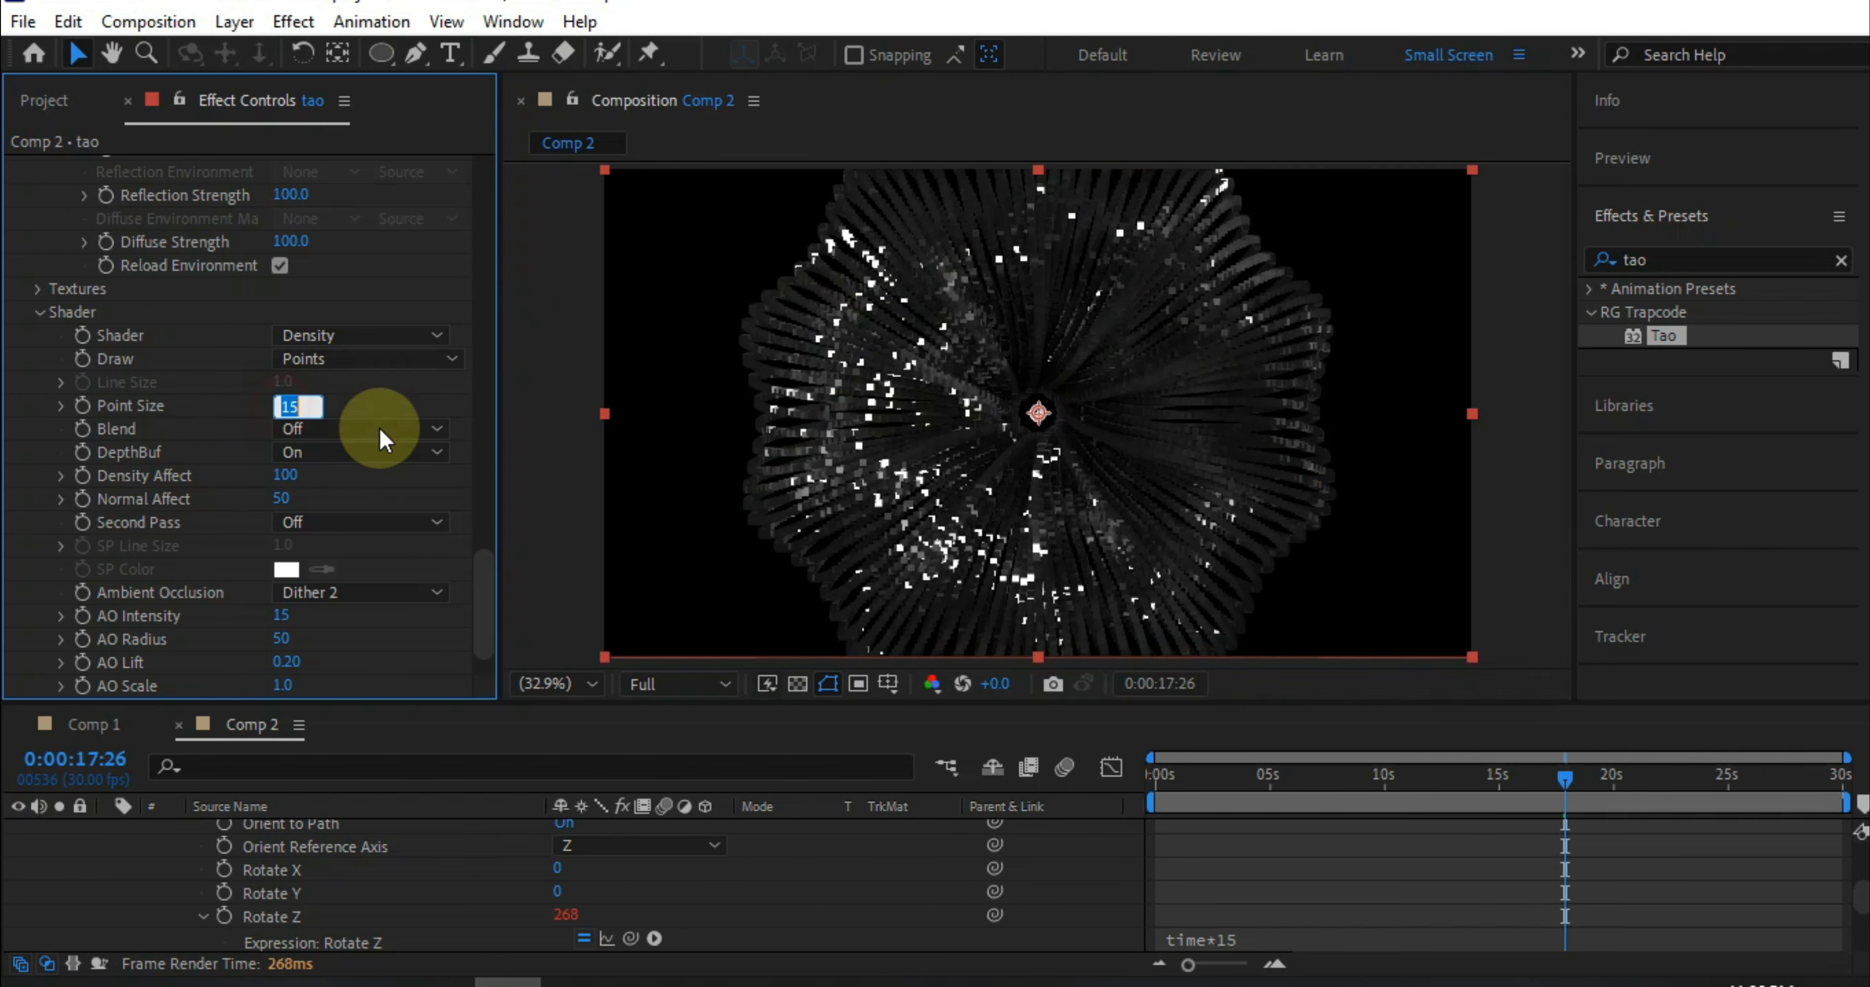
{"action": "key", "text": "Return"}
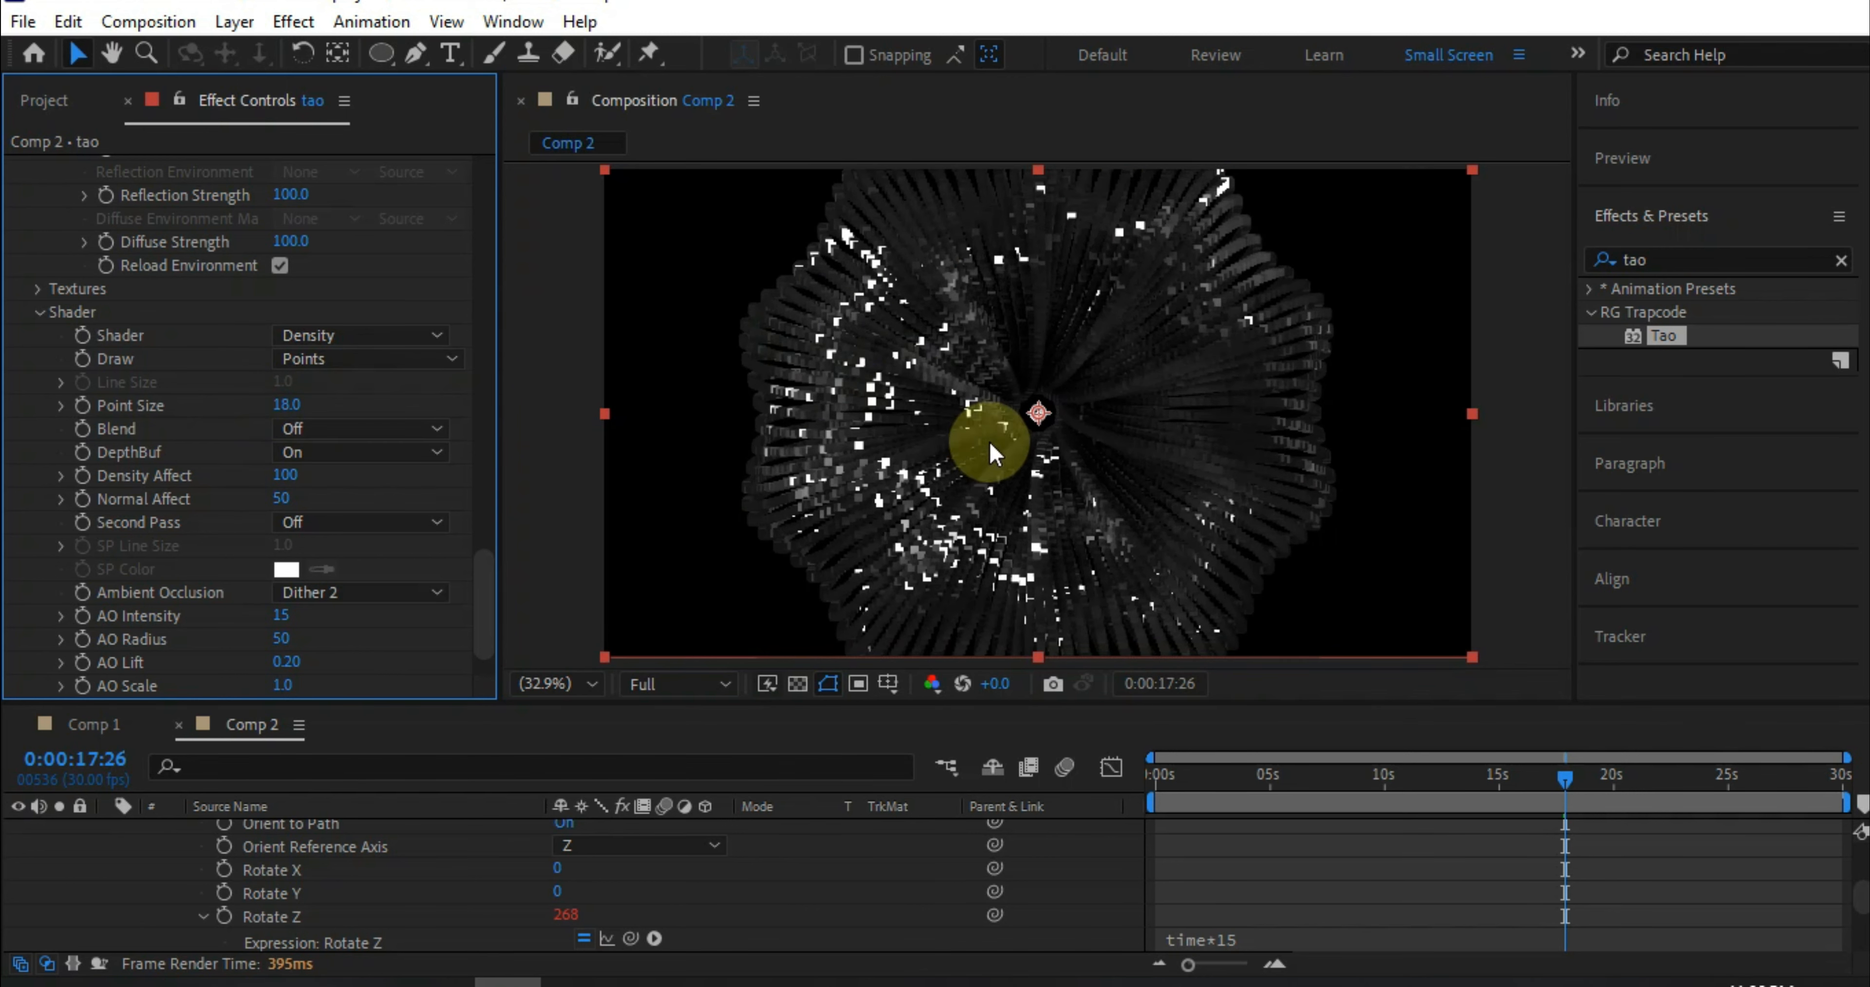
{"action": "key", "text": "comma"}
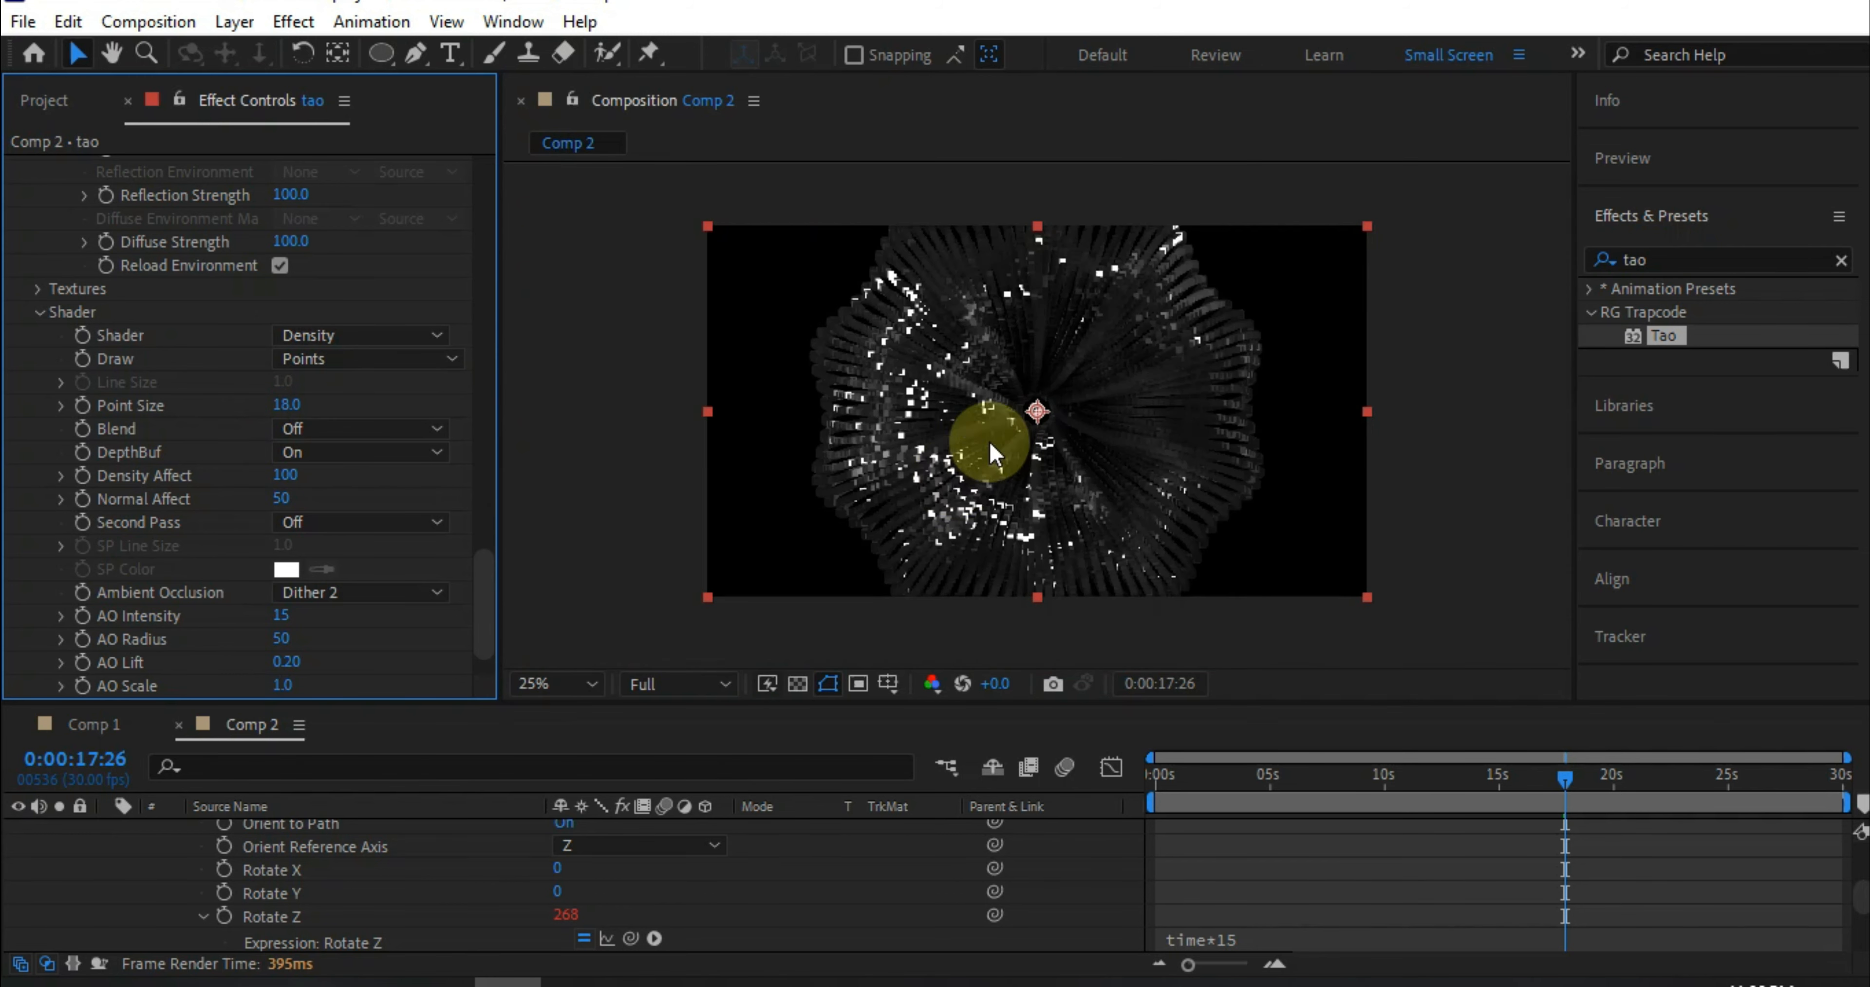
{"action": "left_click", "coordinate": [559, 684]}
{"action": "left_click", "coordinate": [572, 190]}
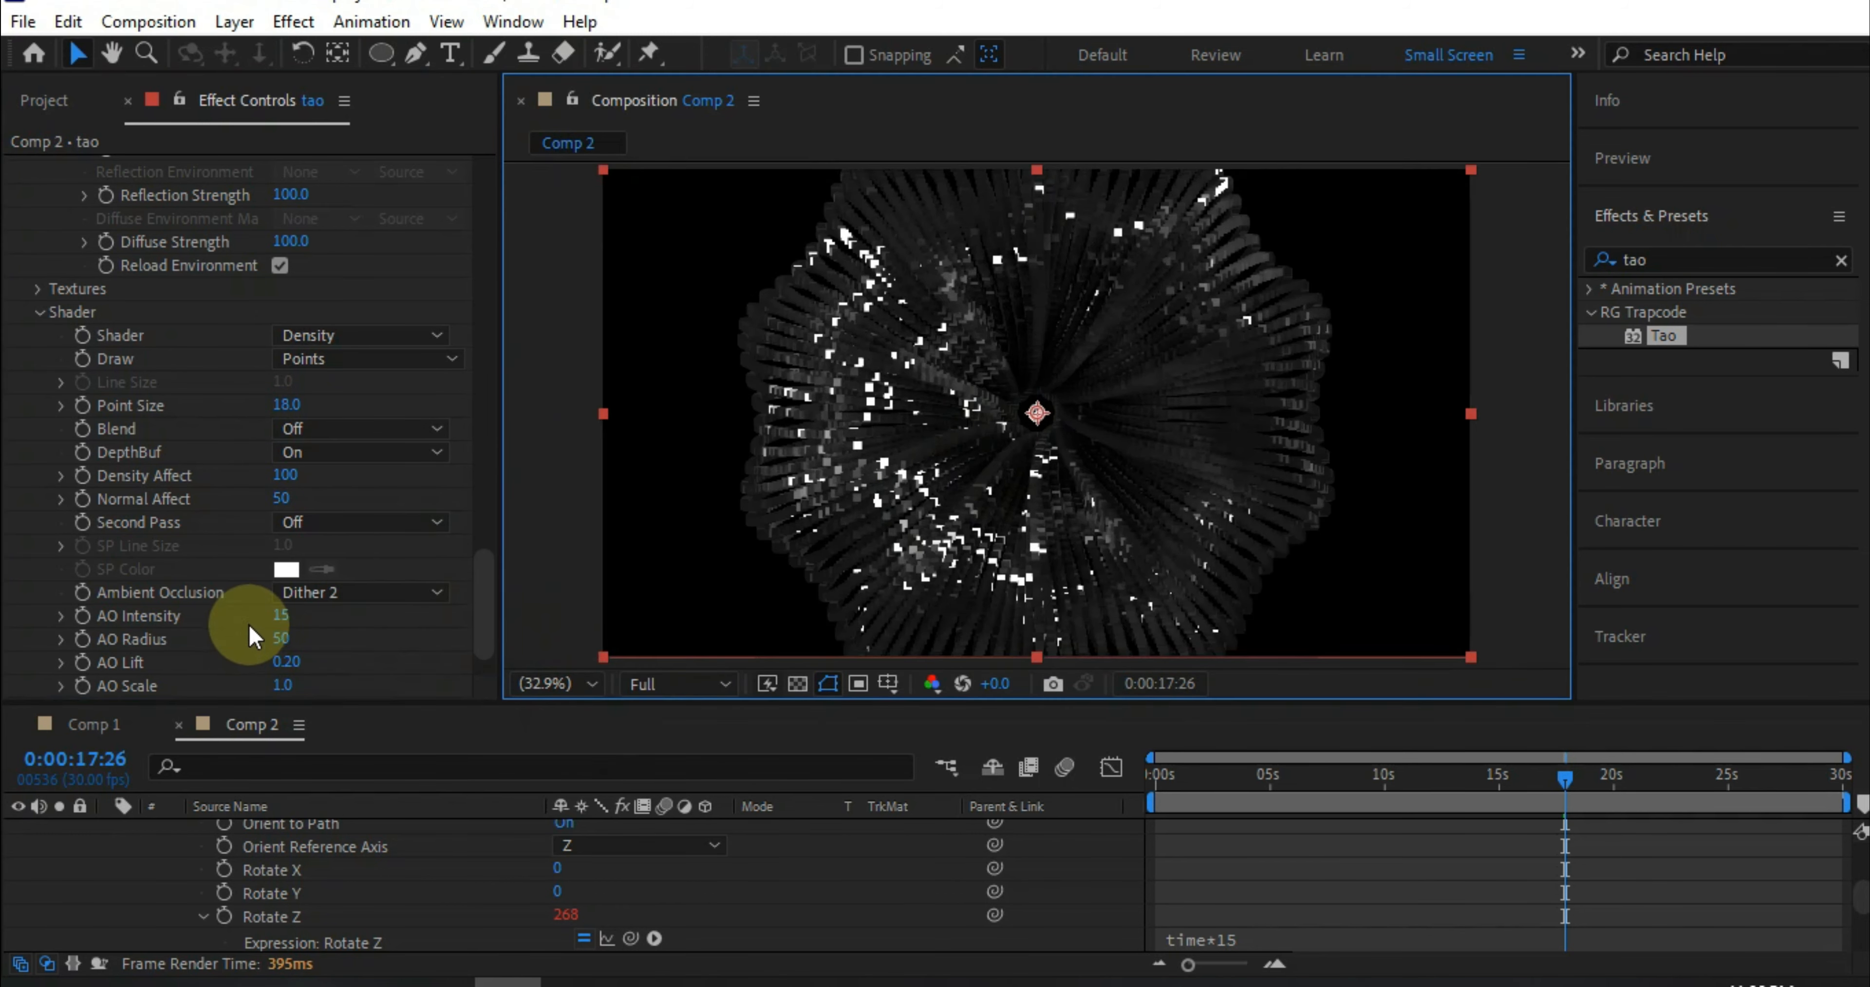
{"action": "scroll", "coordinate": [254, 624], "scroll_direction": "up", "scroll_amount": 10}
{"action": "scroll", "coordinate": [218, 356], "scroll_direction": "up", "scroll_amount": 5}
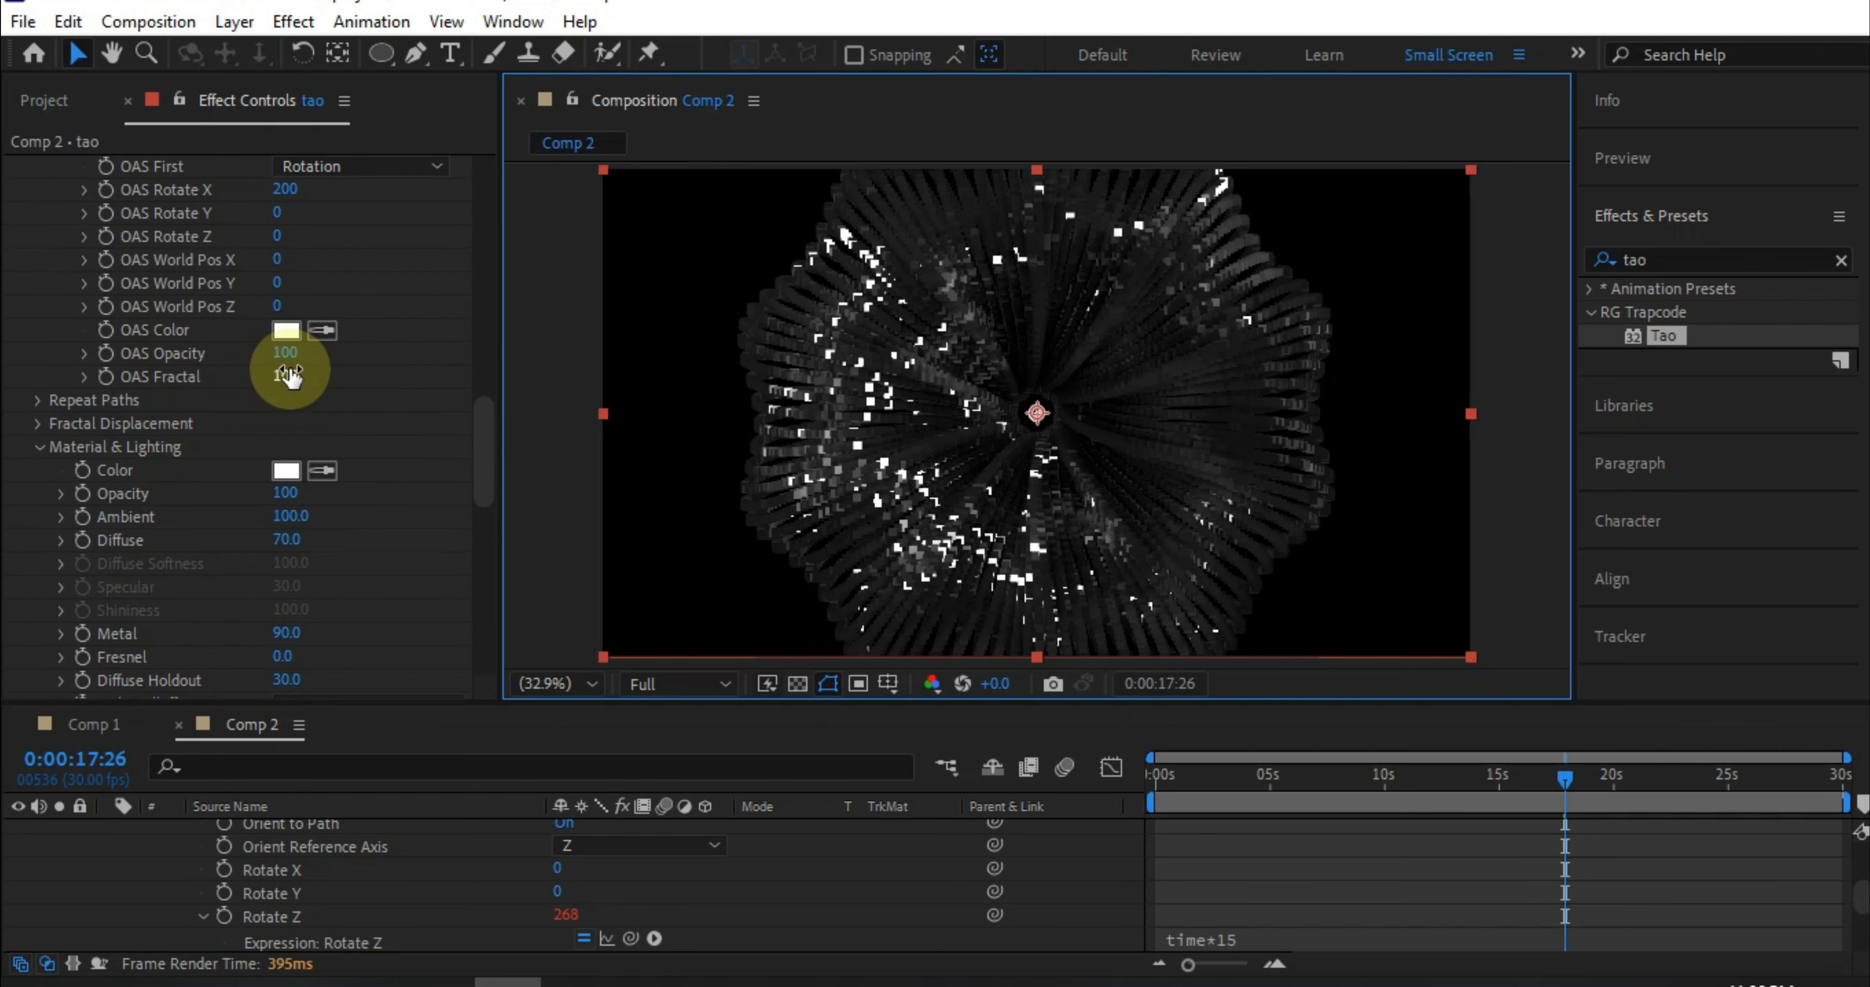
{"action": "left_click", "coordinate": [283, 330]}
{"action": "left_click", "coordinate": [367, 241]}
{"action": "left_click", "coordinate": [668, 182]}
Set Tao's Material & Lighting color to a bright, fully saturated orange with a hue of about 38°.
{"action": "left_click", "coordinate": [276, 472]}
{"action": "left_click", "coordinate": [388, 265]}
{"action": "left_click", "coordinate": [389, 210]}
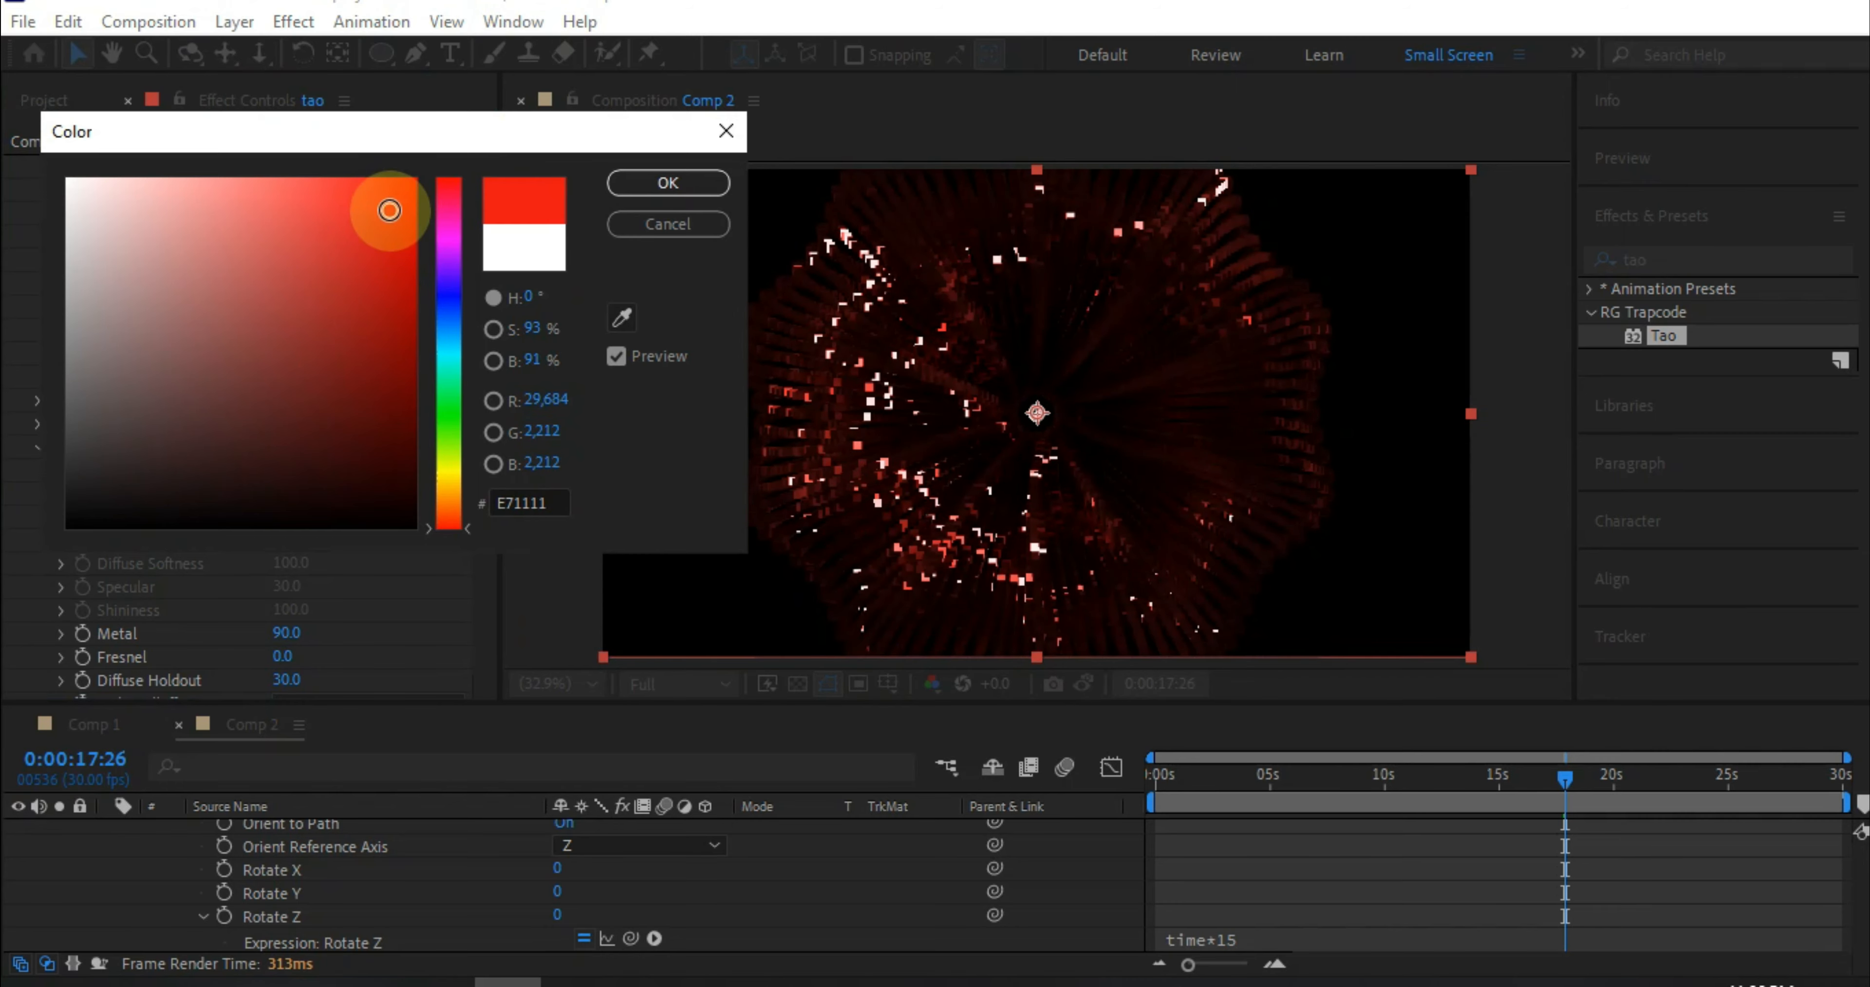
{"action": "left_click", "coordinate": [444, 241]}
{"action": "left_click_drag", "start_coordinate": [444, 241], "coordinate": [451, 492]}
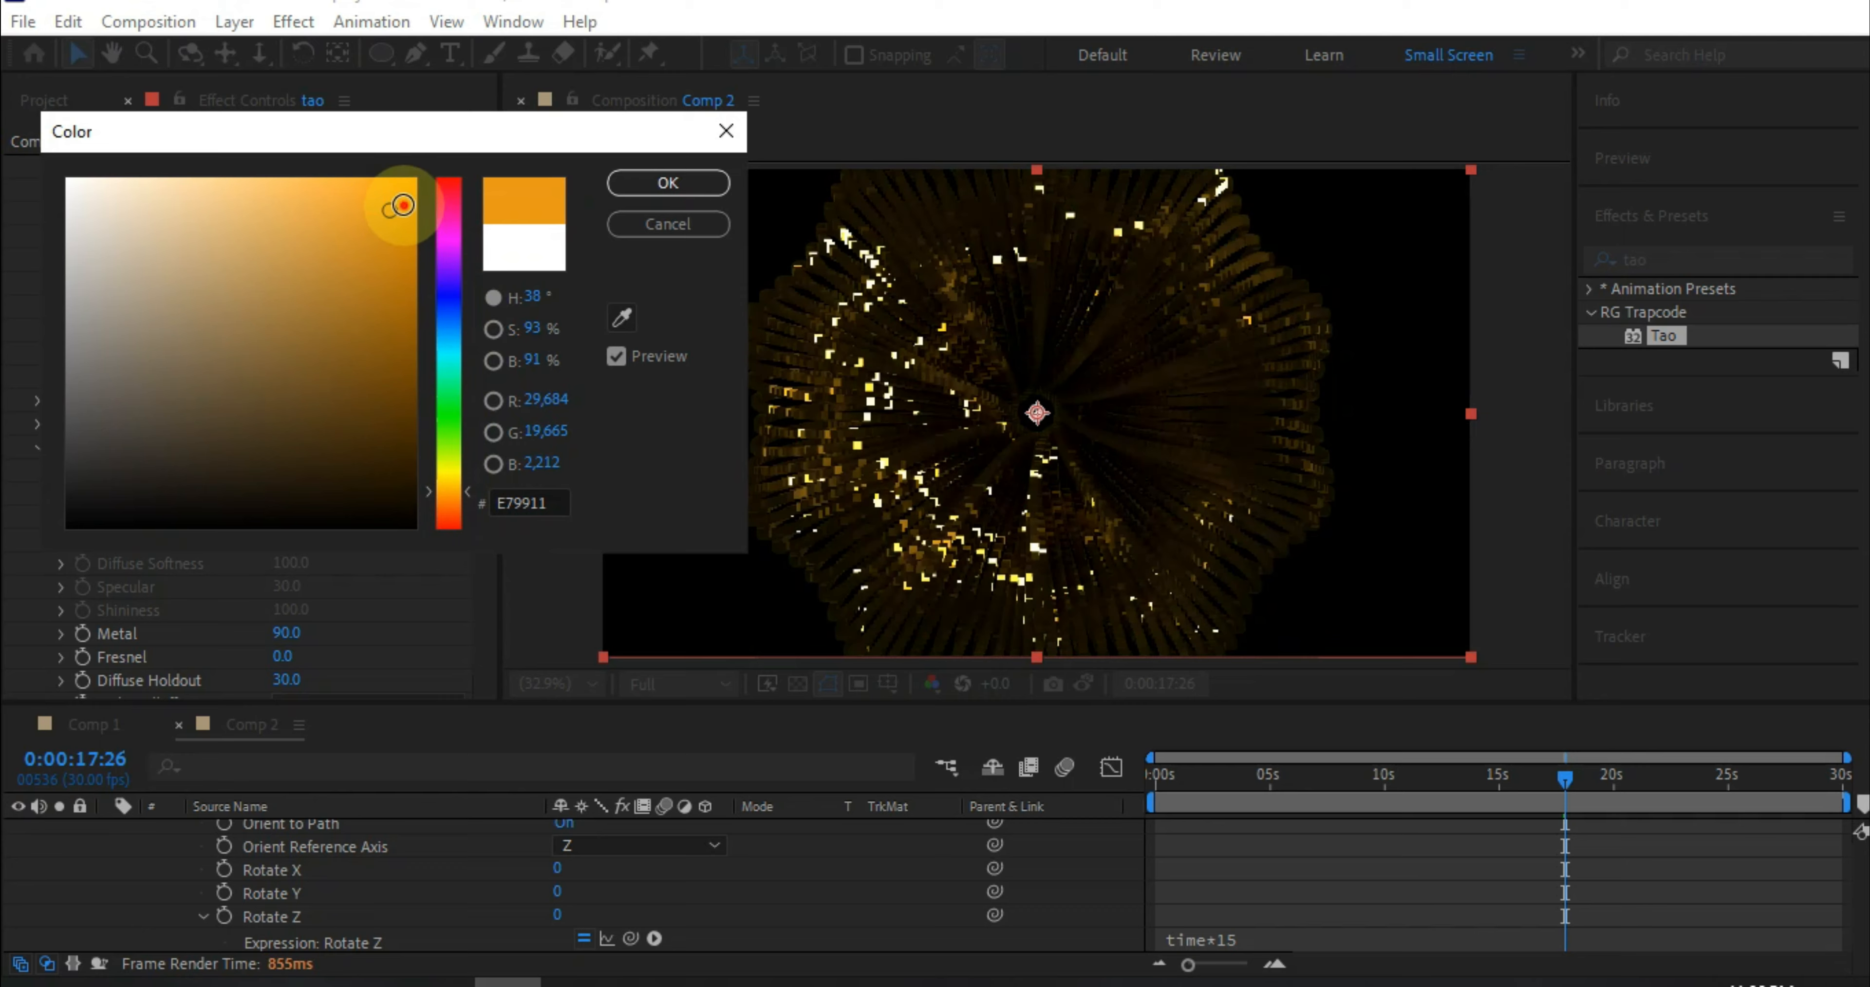
{"action": "left_click", "coordinate": [412, 180]}
{"action": "left_click", "coordinate": [666, 182]}
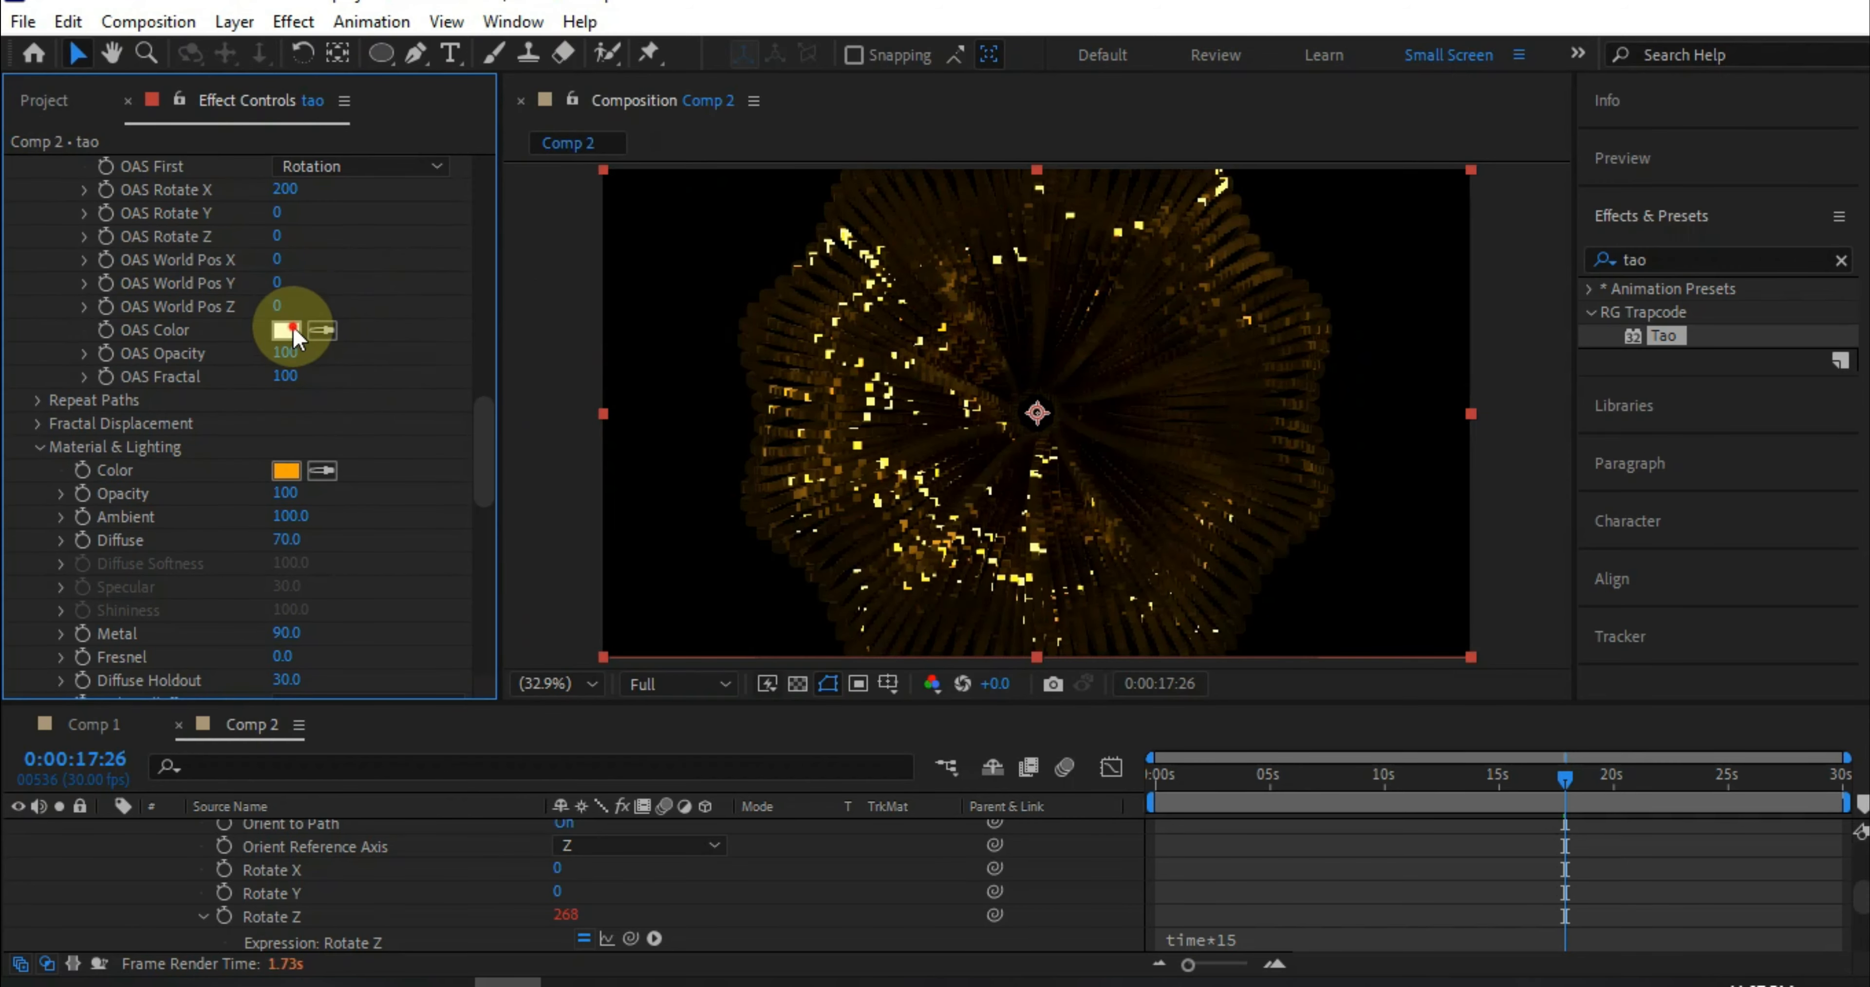
{"action": "left_click", "coordinate": [294, 327]}
{"action": "left_click", "coordinate": [375, 276]}
{"action": "left_click", "coordinate": [454, 292]}
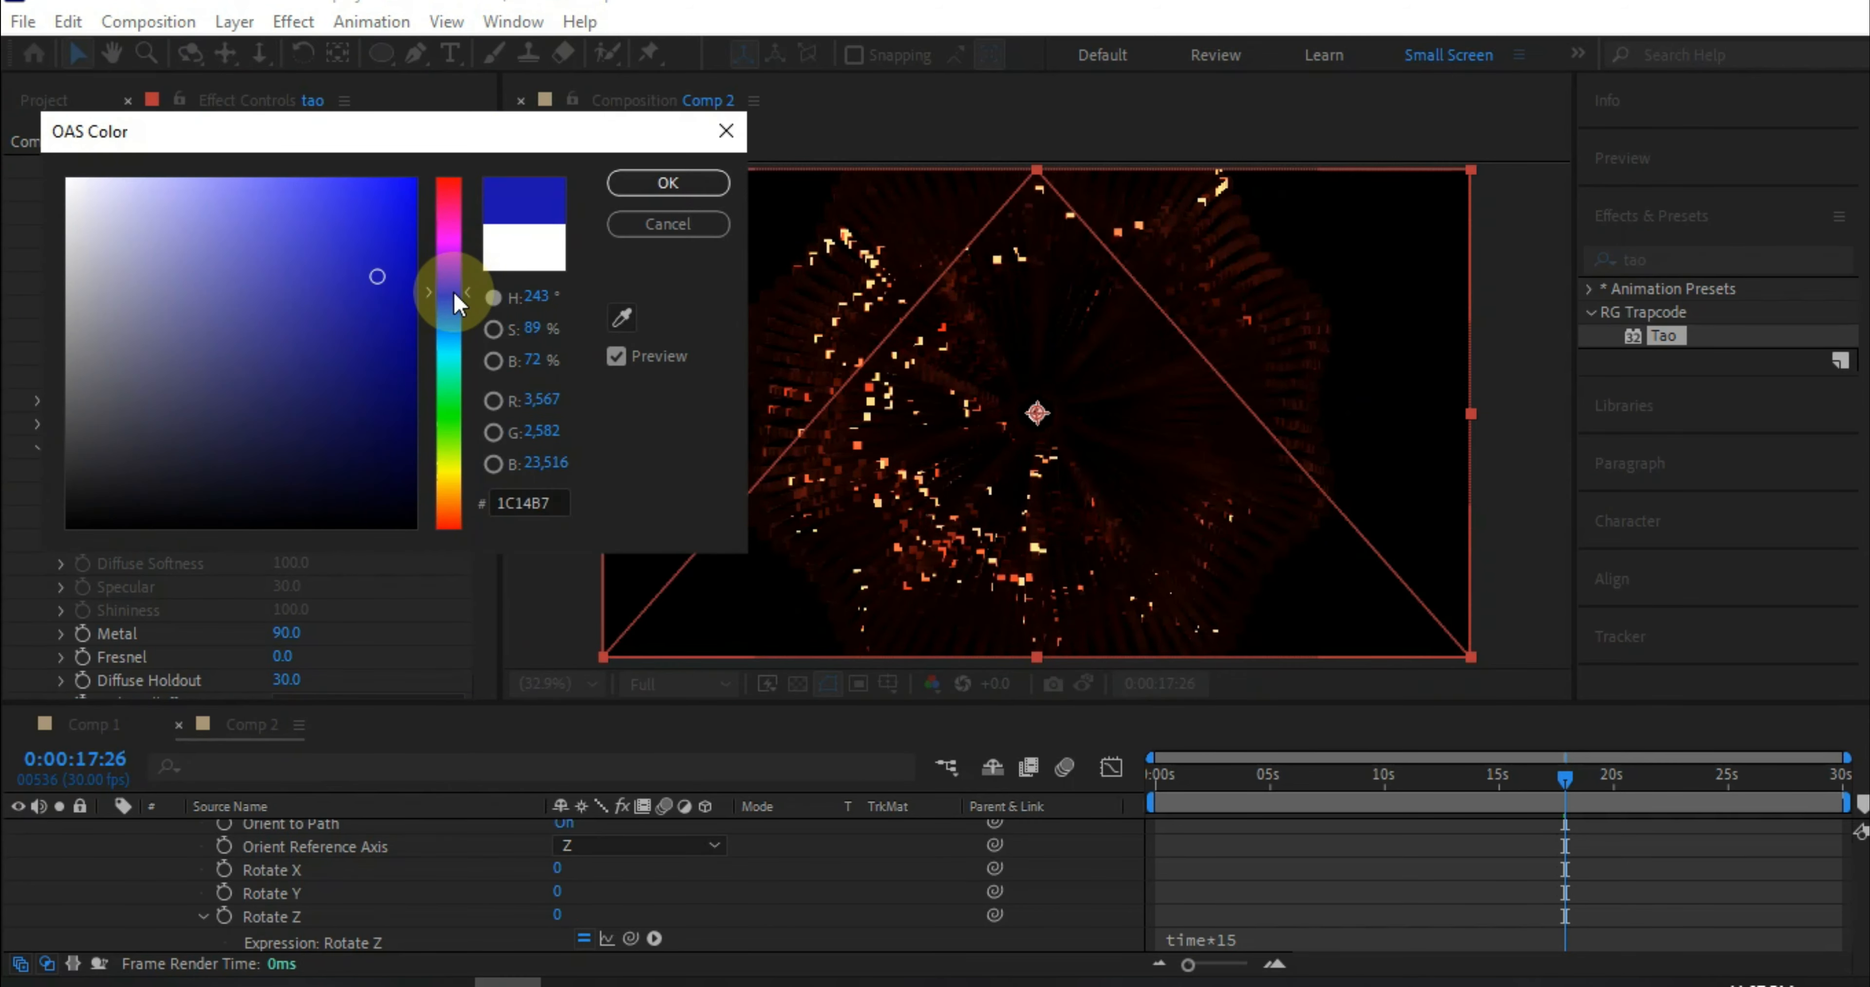
{"action": "left_click_drag", "start_coordinate": [404, 294], "coordinate": [439, 211]}
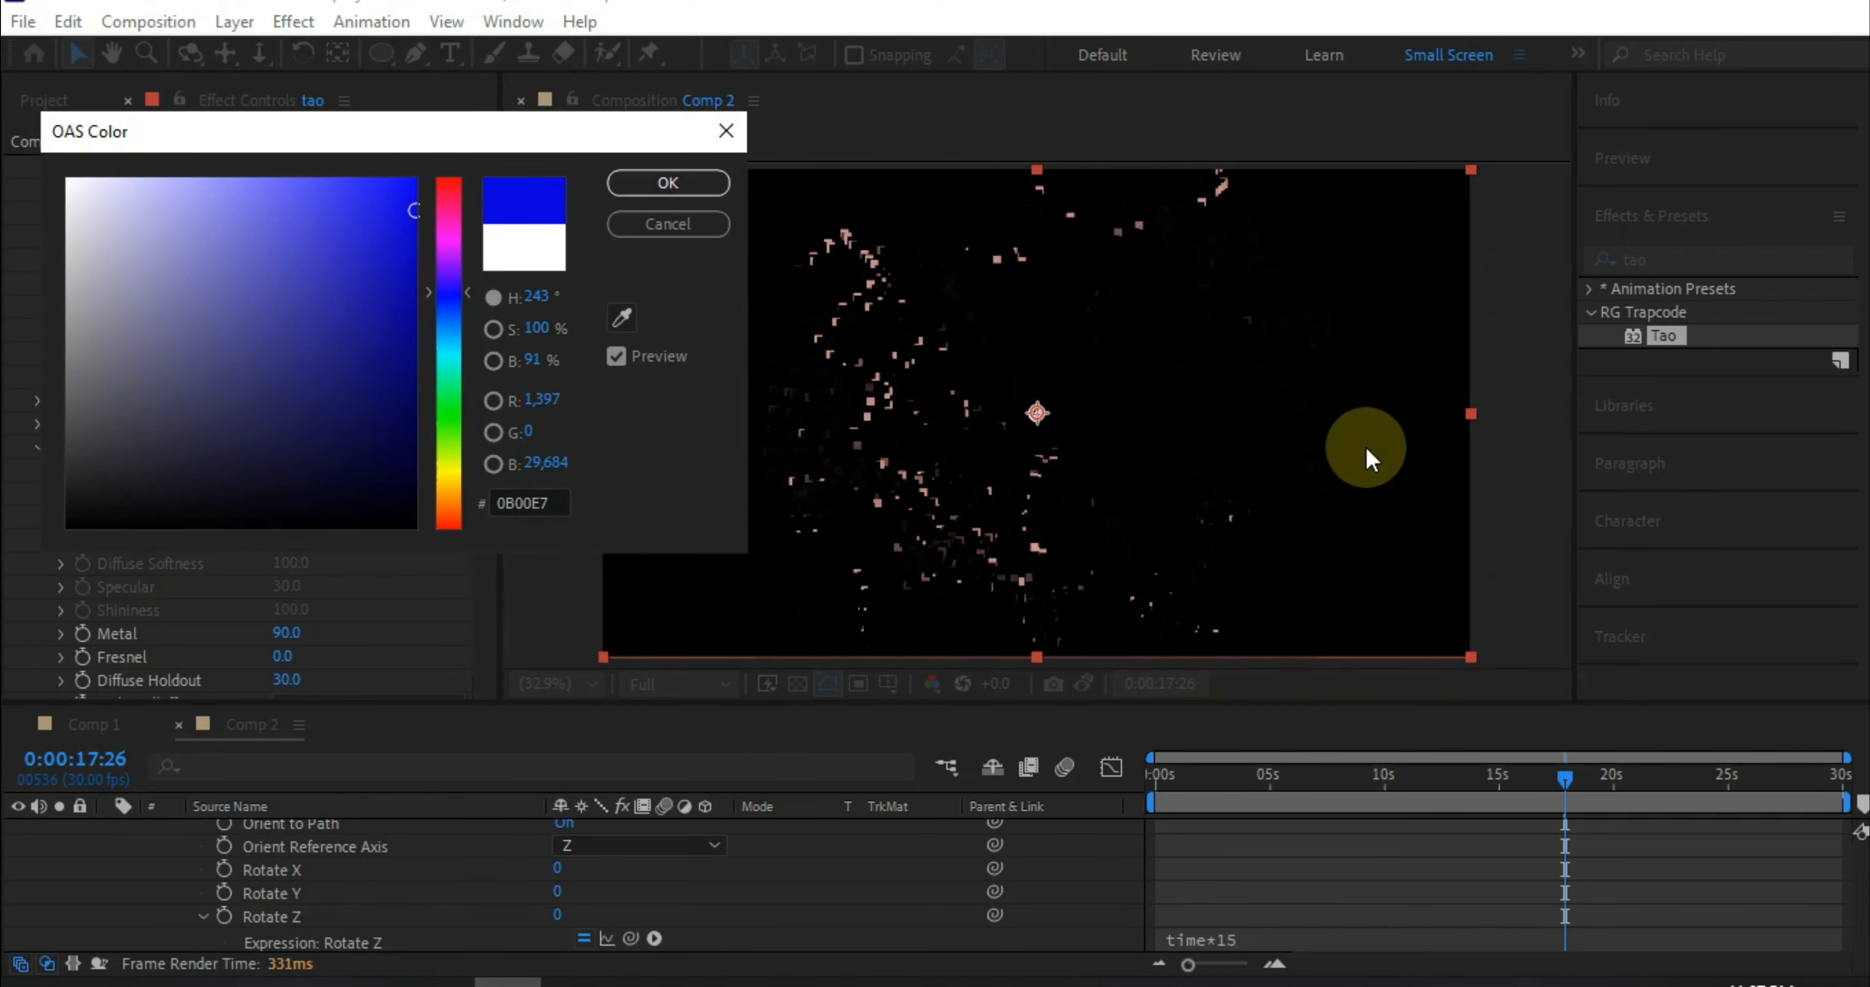
{"action": "left_click", "coordinate": [727, 130]}
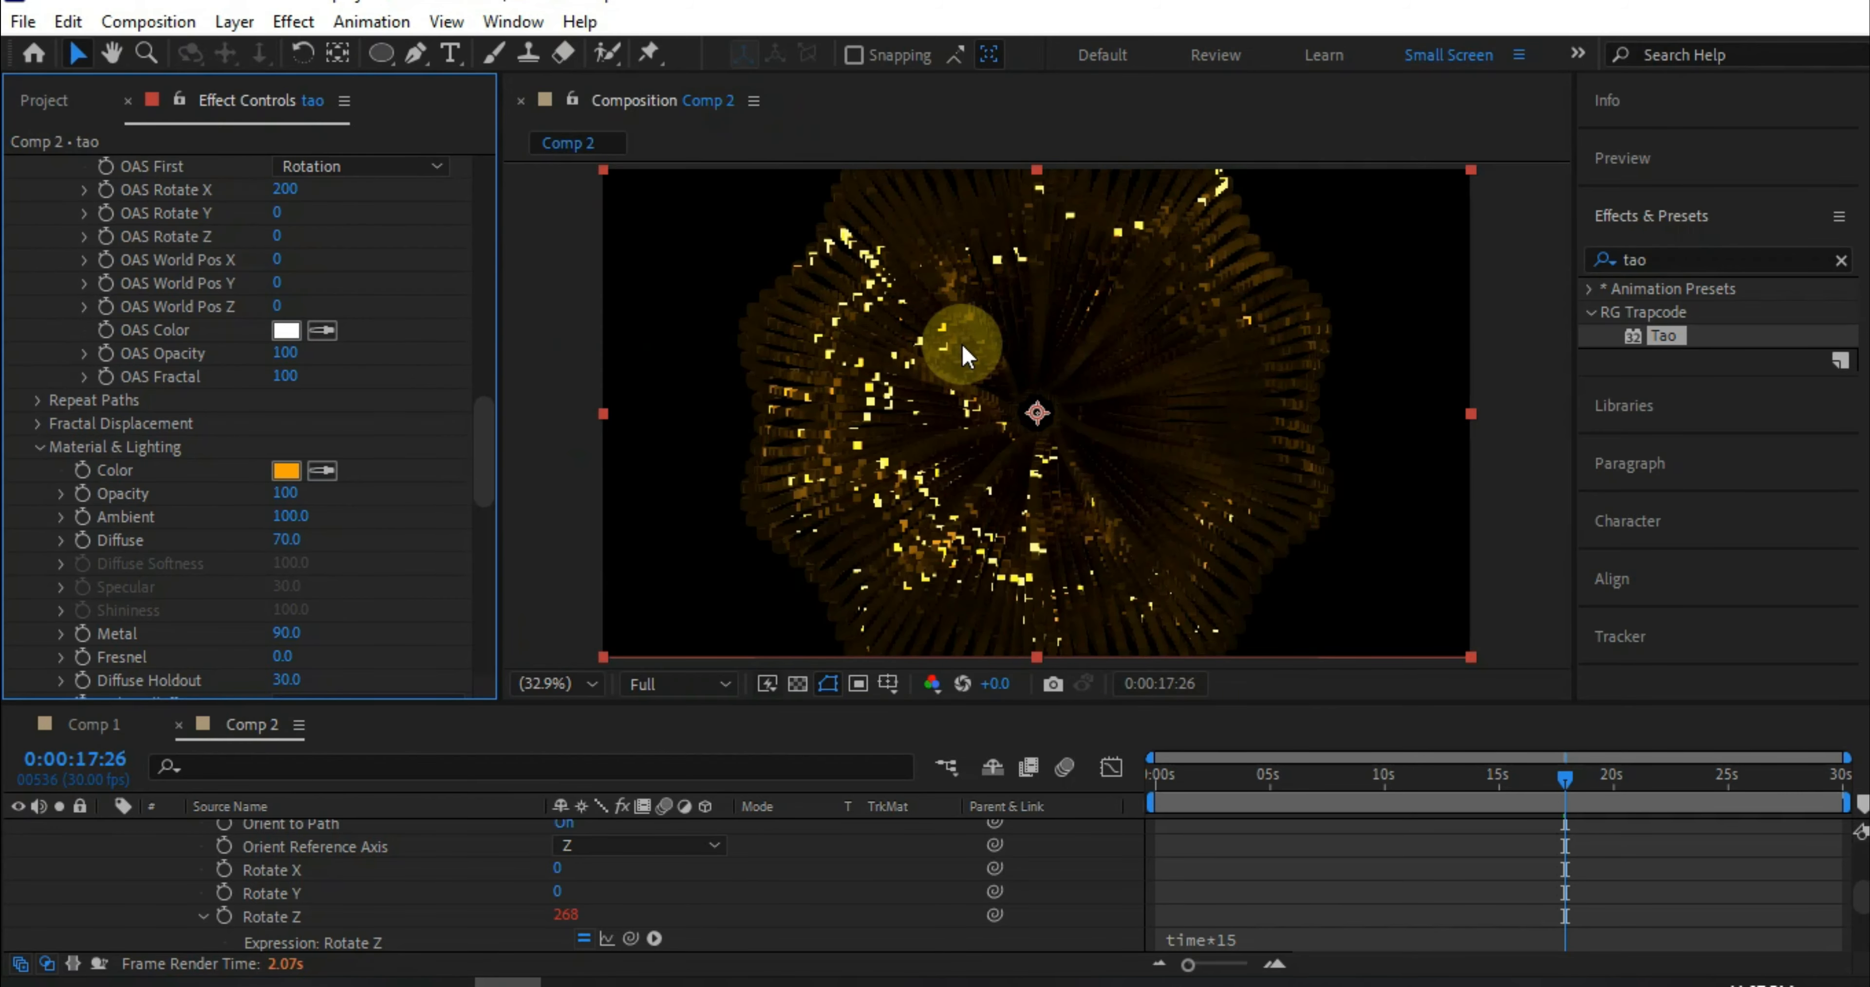
Duplicate the tao layer and scale the lower copy to 170%.
{"action": "scroll", "coordinate": [494, 480], "scroll_direction": "down", "scroll_amount": 3}
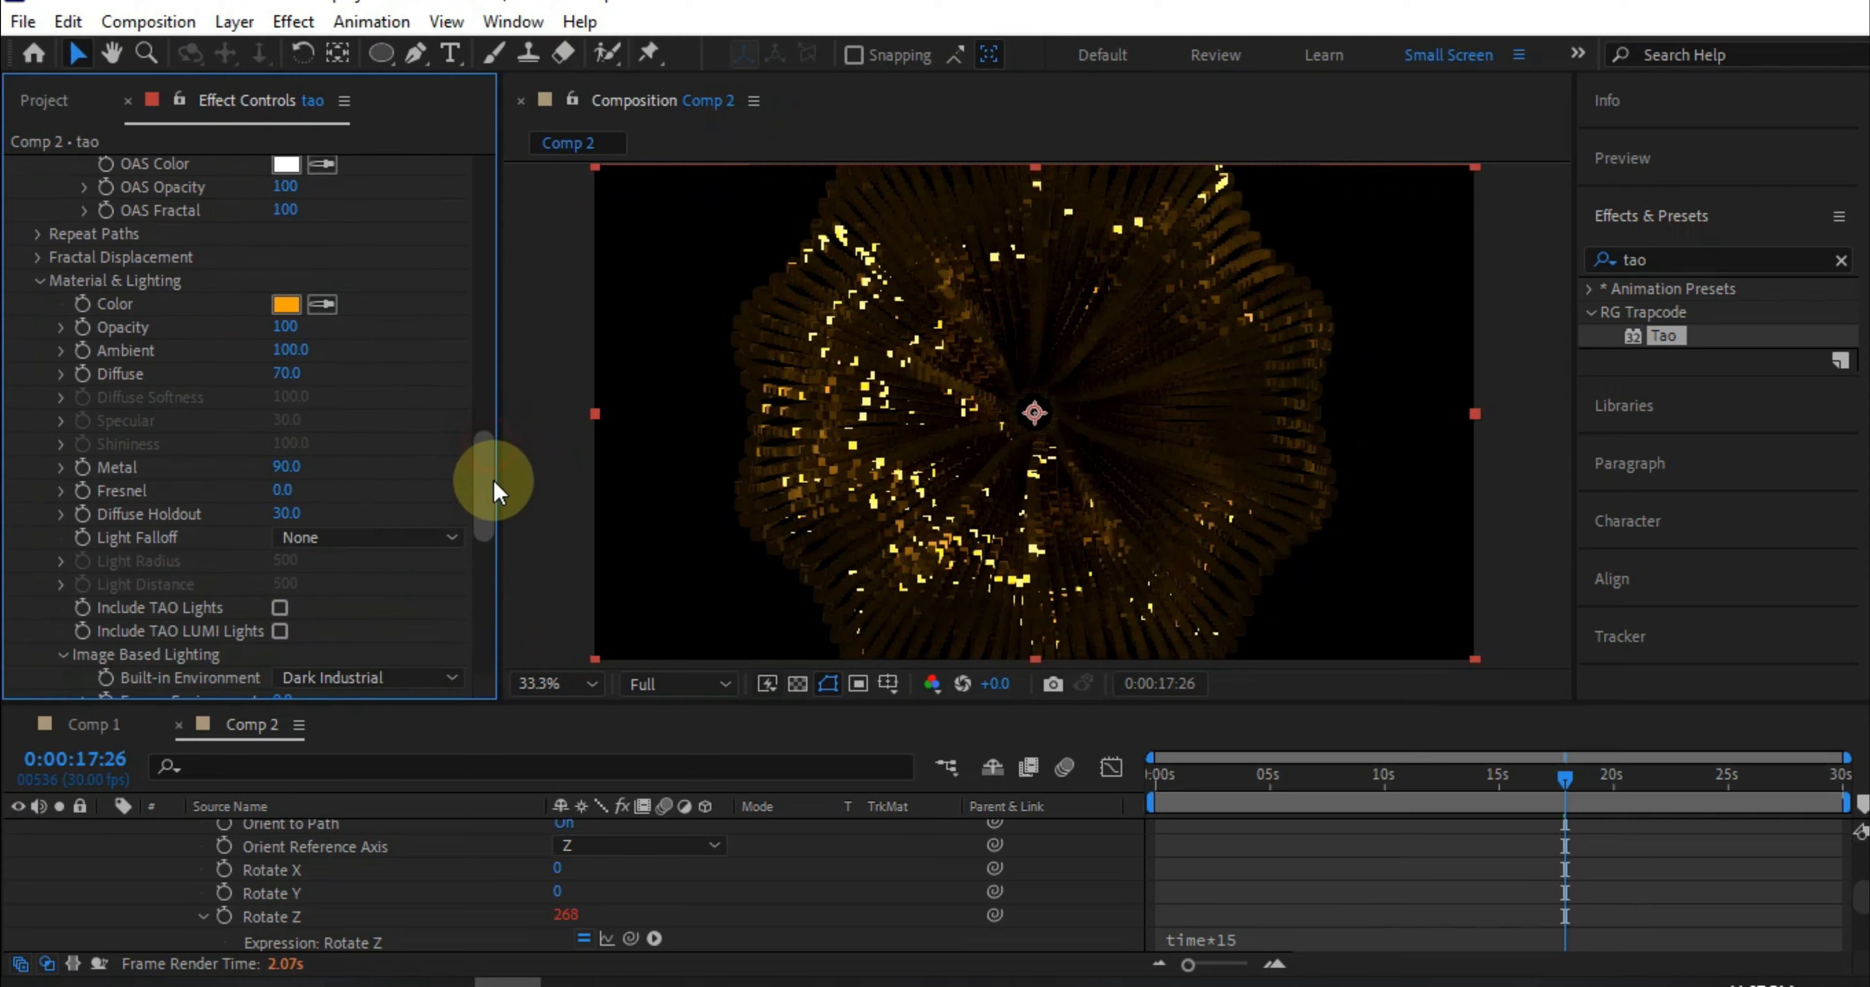
{"action": "left_click_drag", "start_coordinate": [1323, 778], "coordinate": [1252, 775]}
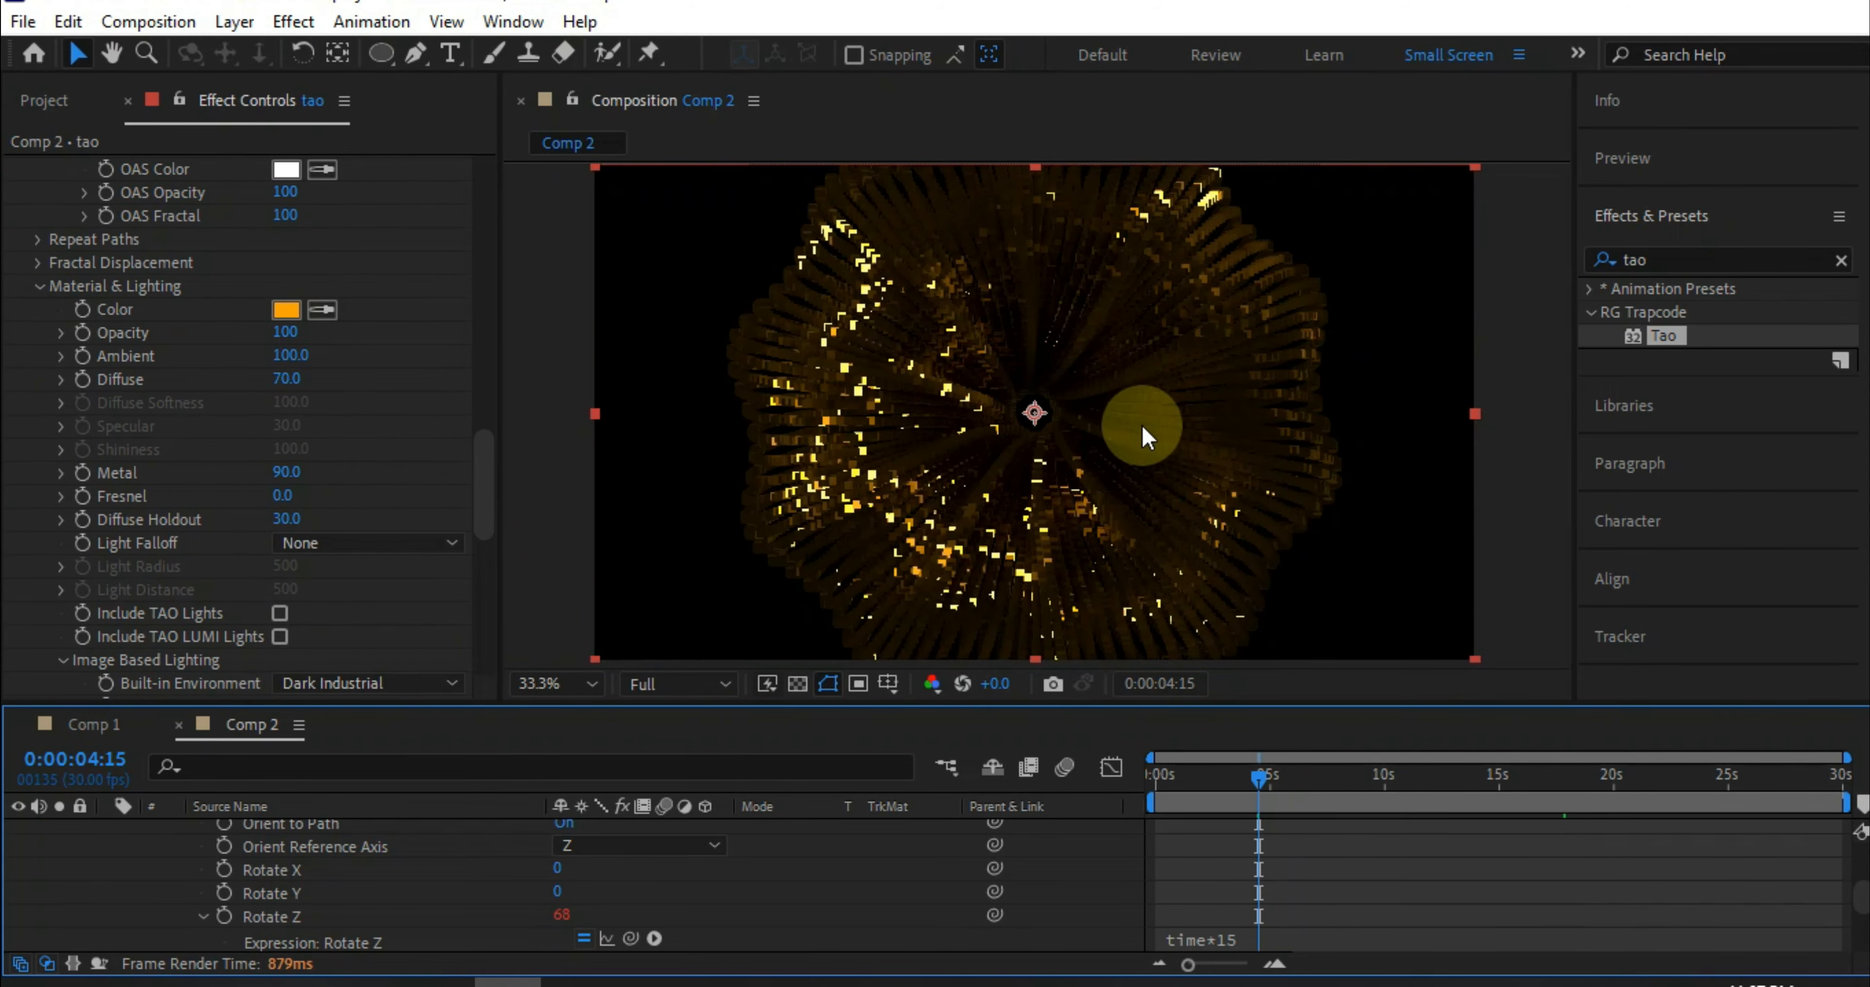
{"action": "key", "text": "ctrl+d"}
{"action": "scroll", "coordinate": [202, 860], "scroll_direction": "up", "scroll_amount": 5}
{"action": "left_click", "coordinate": [107, 830]}
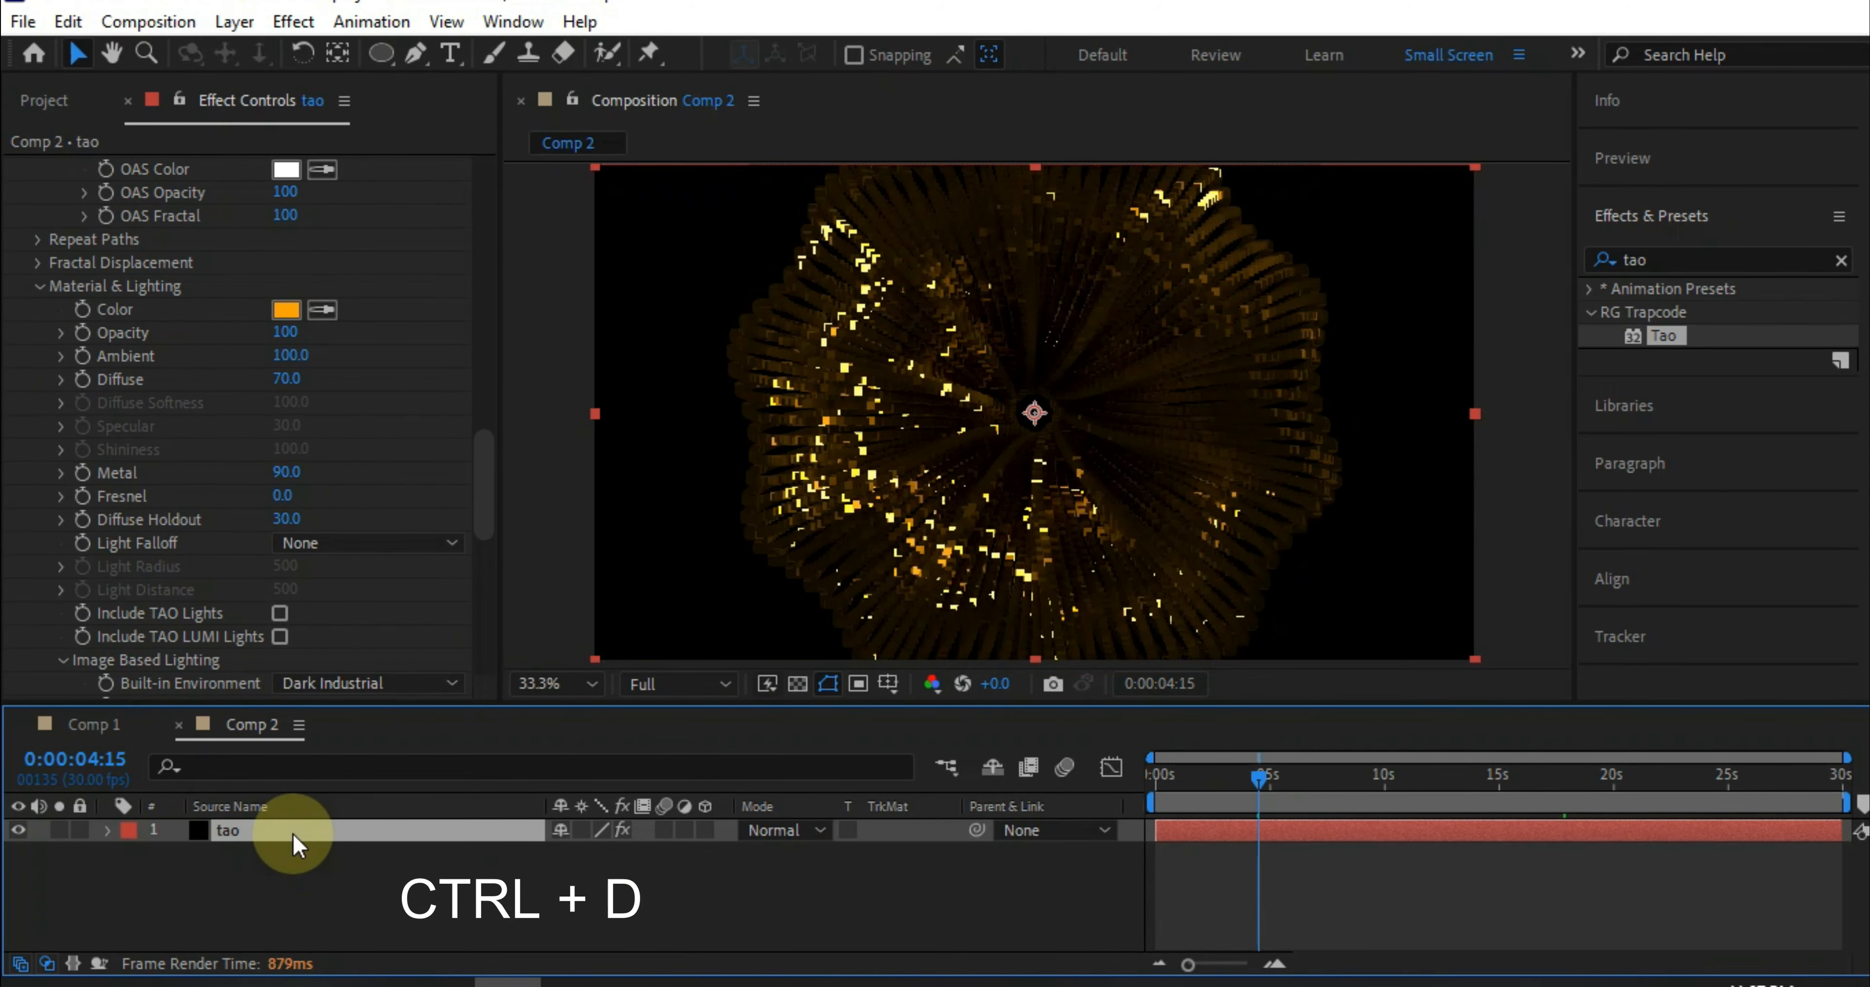
{"action": "key", "text": "ctrl+d"}
{"action": "key", "text": "s"}
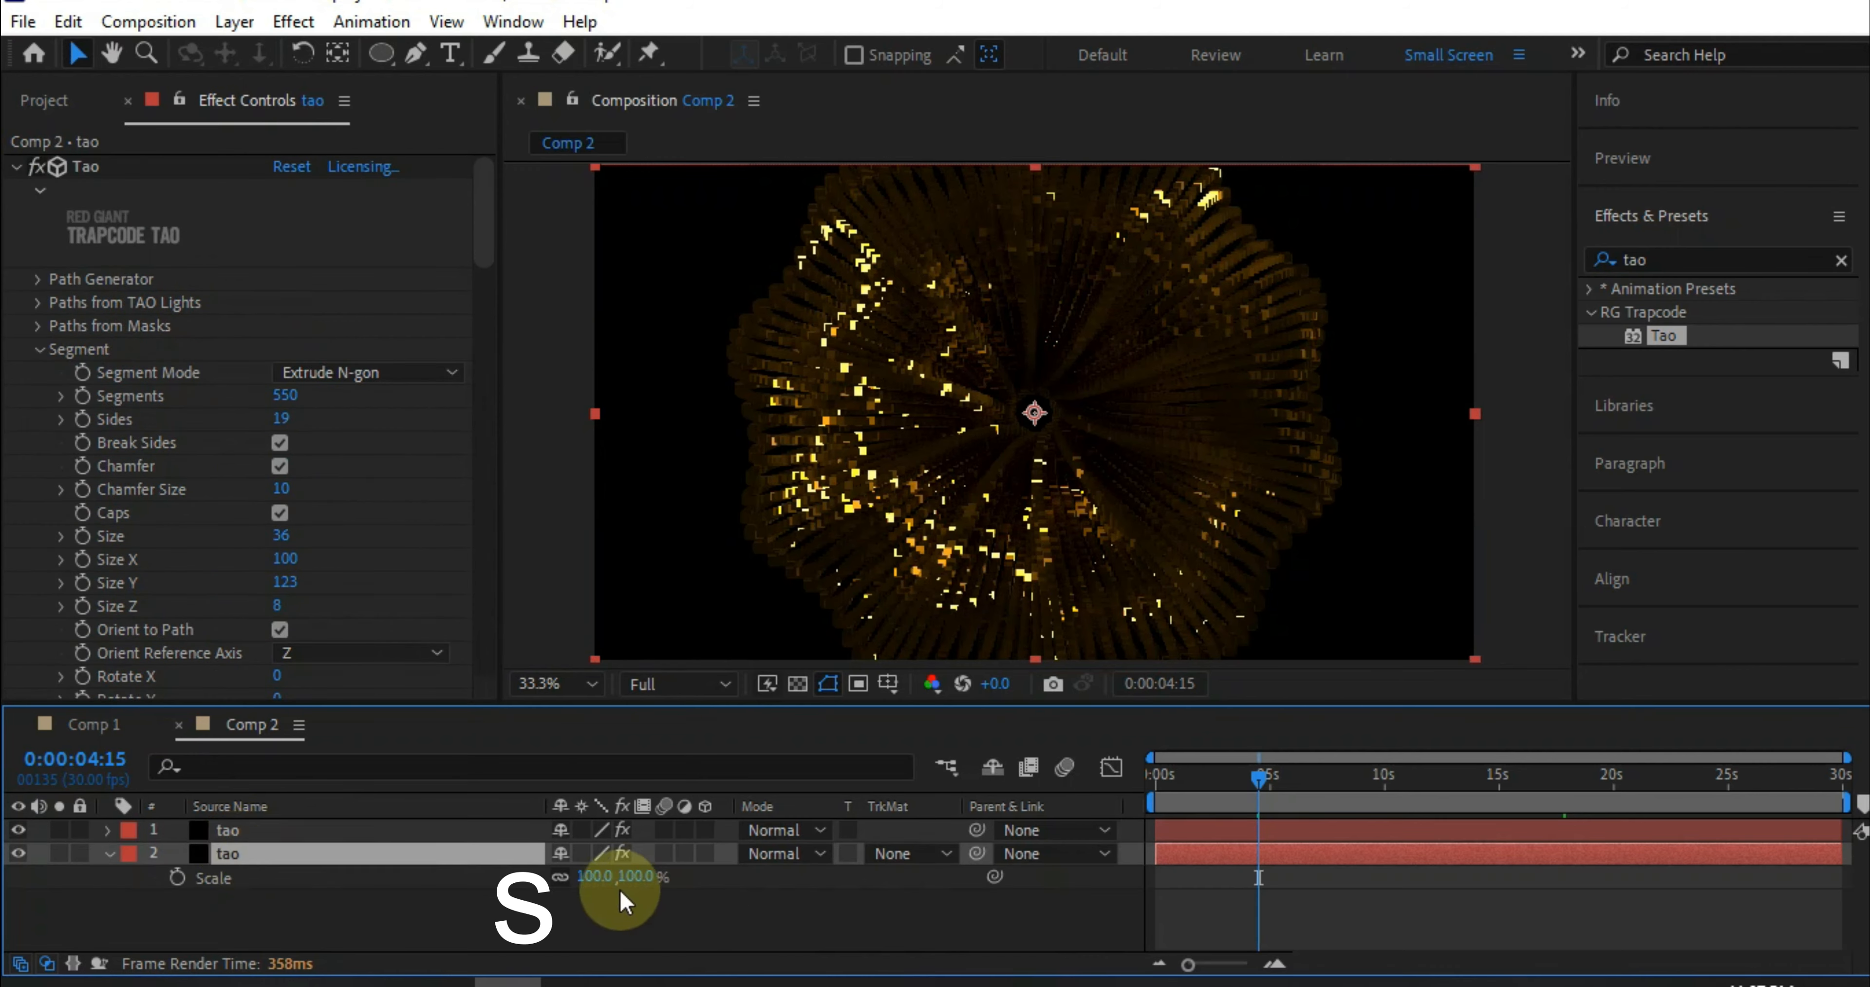
{"action": "left_click_drag", "start_coordinate": [632, 875], "coordinate": [743, 886]}
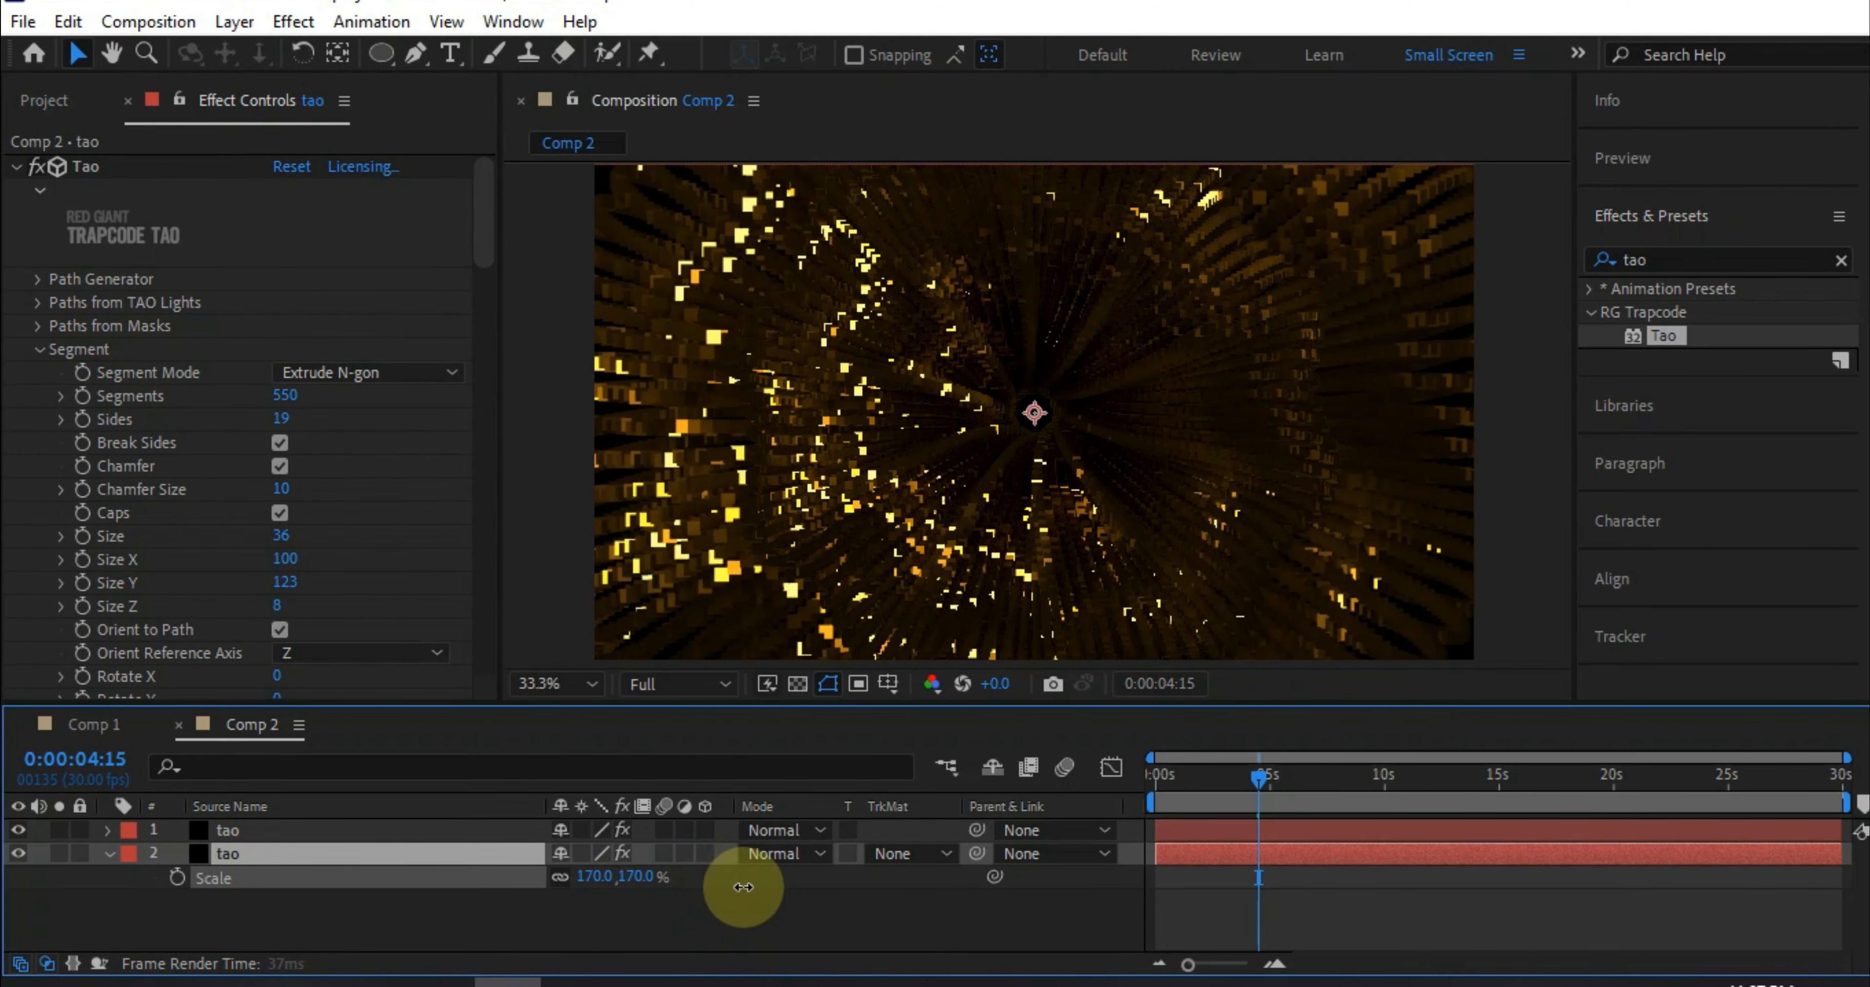
Rotate the lower tao layer by 5° and check it at another point in time.
{"action": "key", "text": "r"}
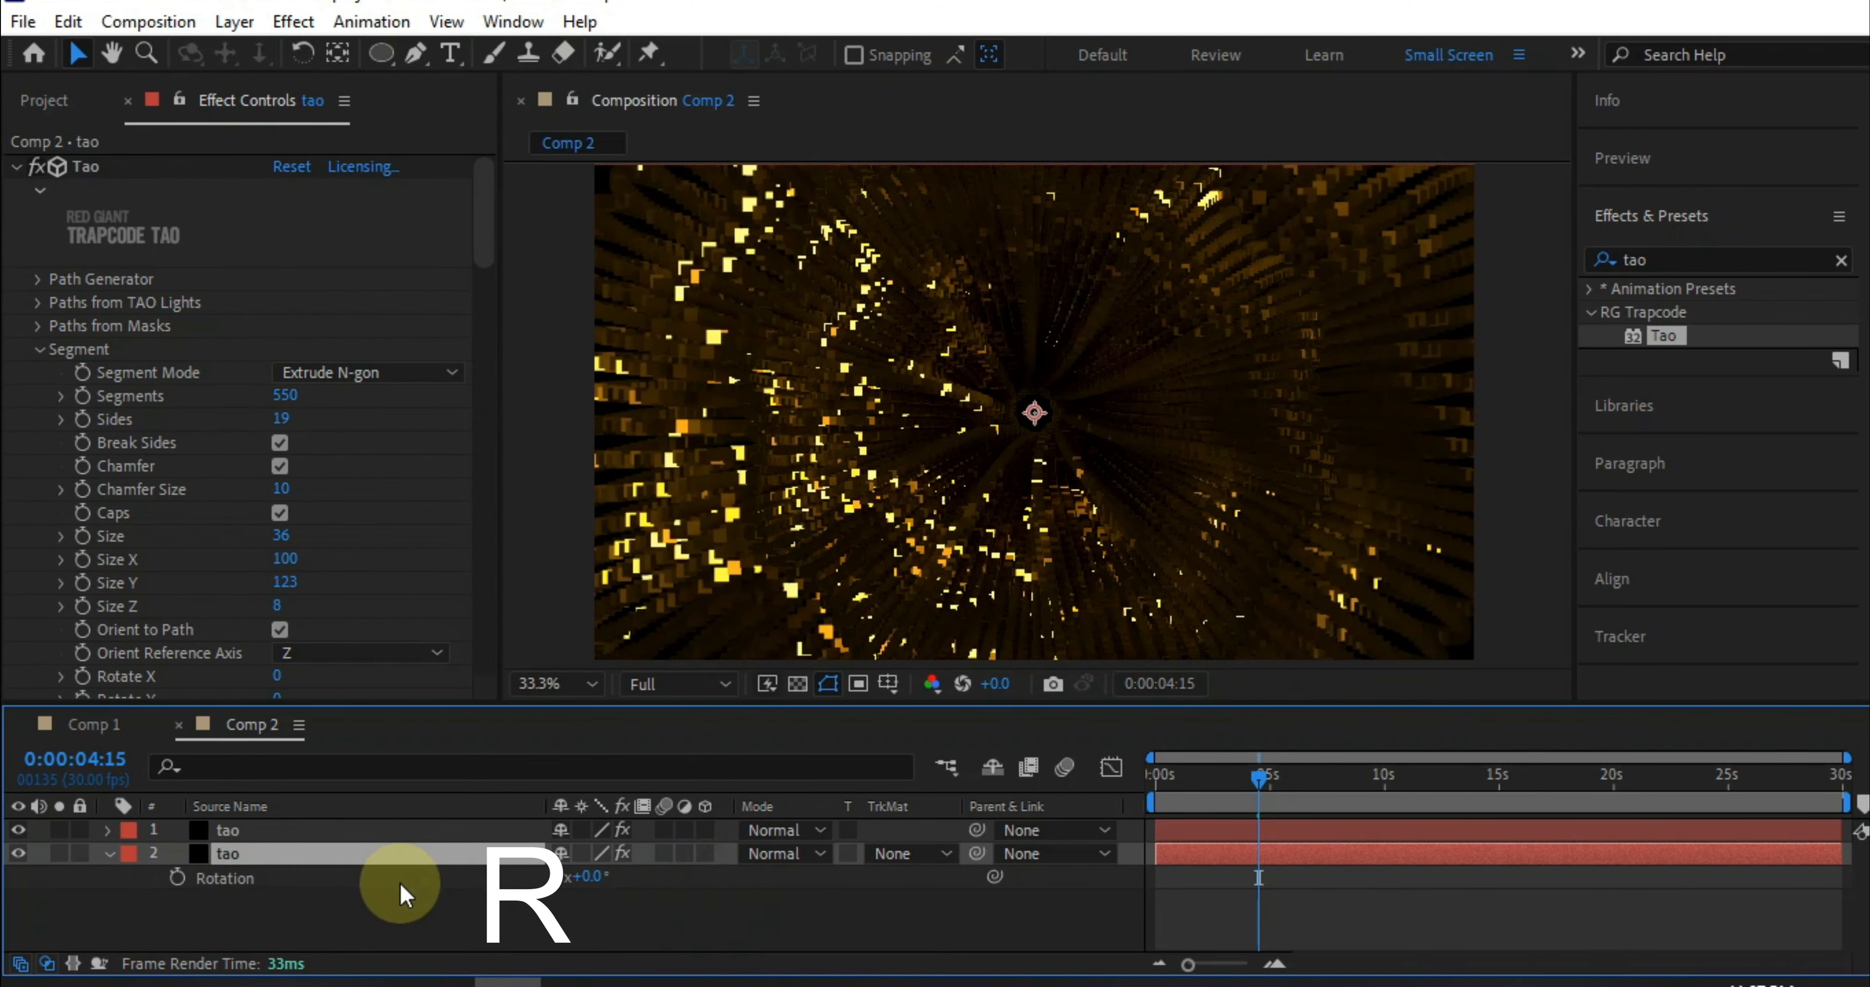
{"action": "left_click_drag", "start_coordinate": [589, 875], "coordinate": [608, 877]}
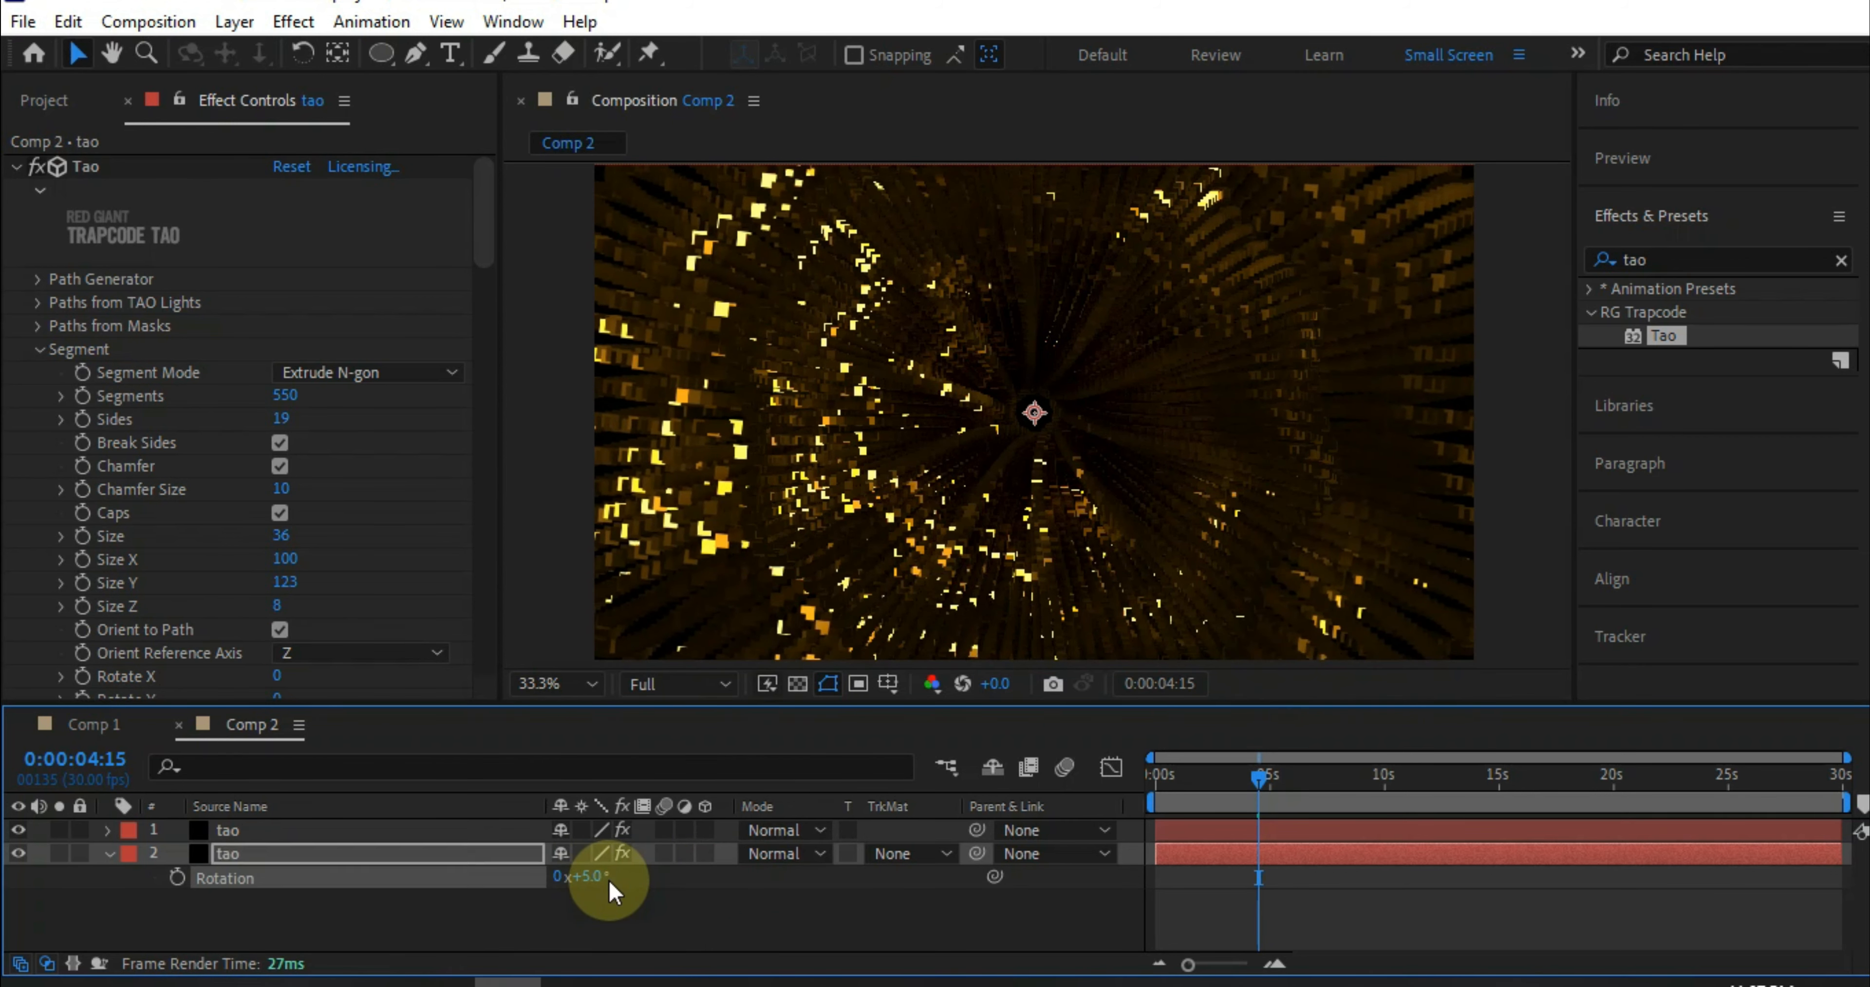
{"action": "left_click", "coordinate": [1324, 796]}
Add a new adjustment layer above the two tao layers.
{"action": "left_click", "coordinate": [87, 907]}
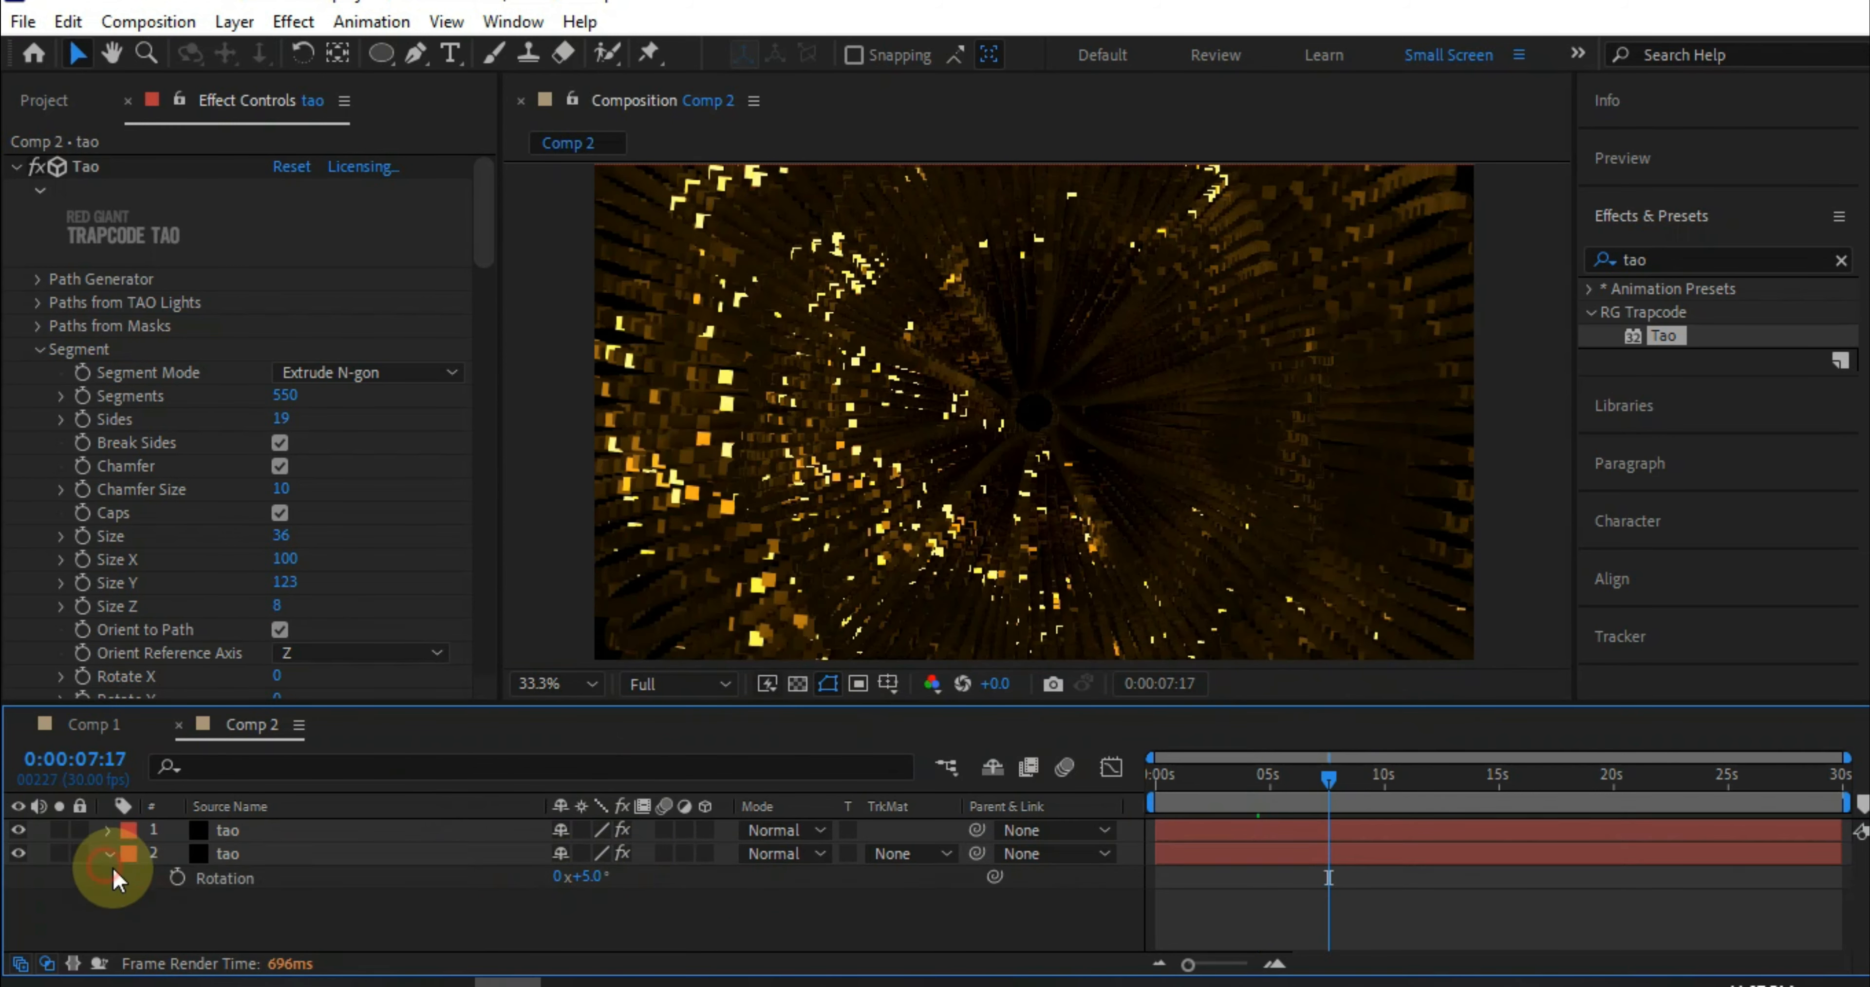
{"action": "right_click", "coordinate": [138, 912]}
{"action": "mouse_move", "coordinate": [376, 593]}
{"action": "left_click", "coordinate": [602, 806]}
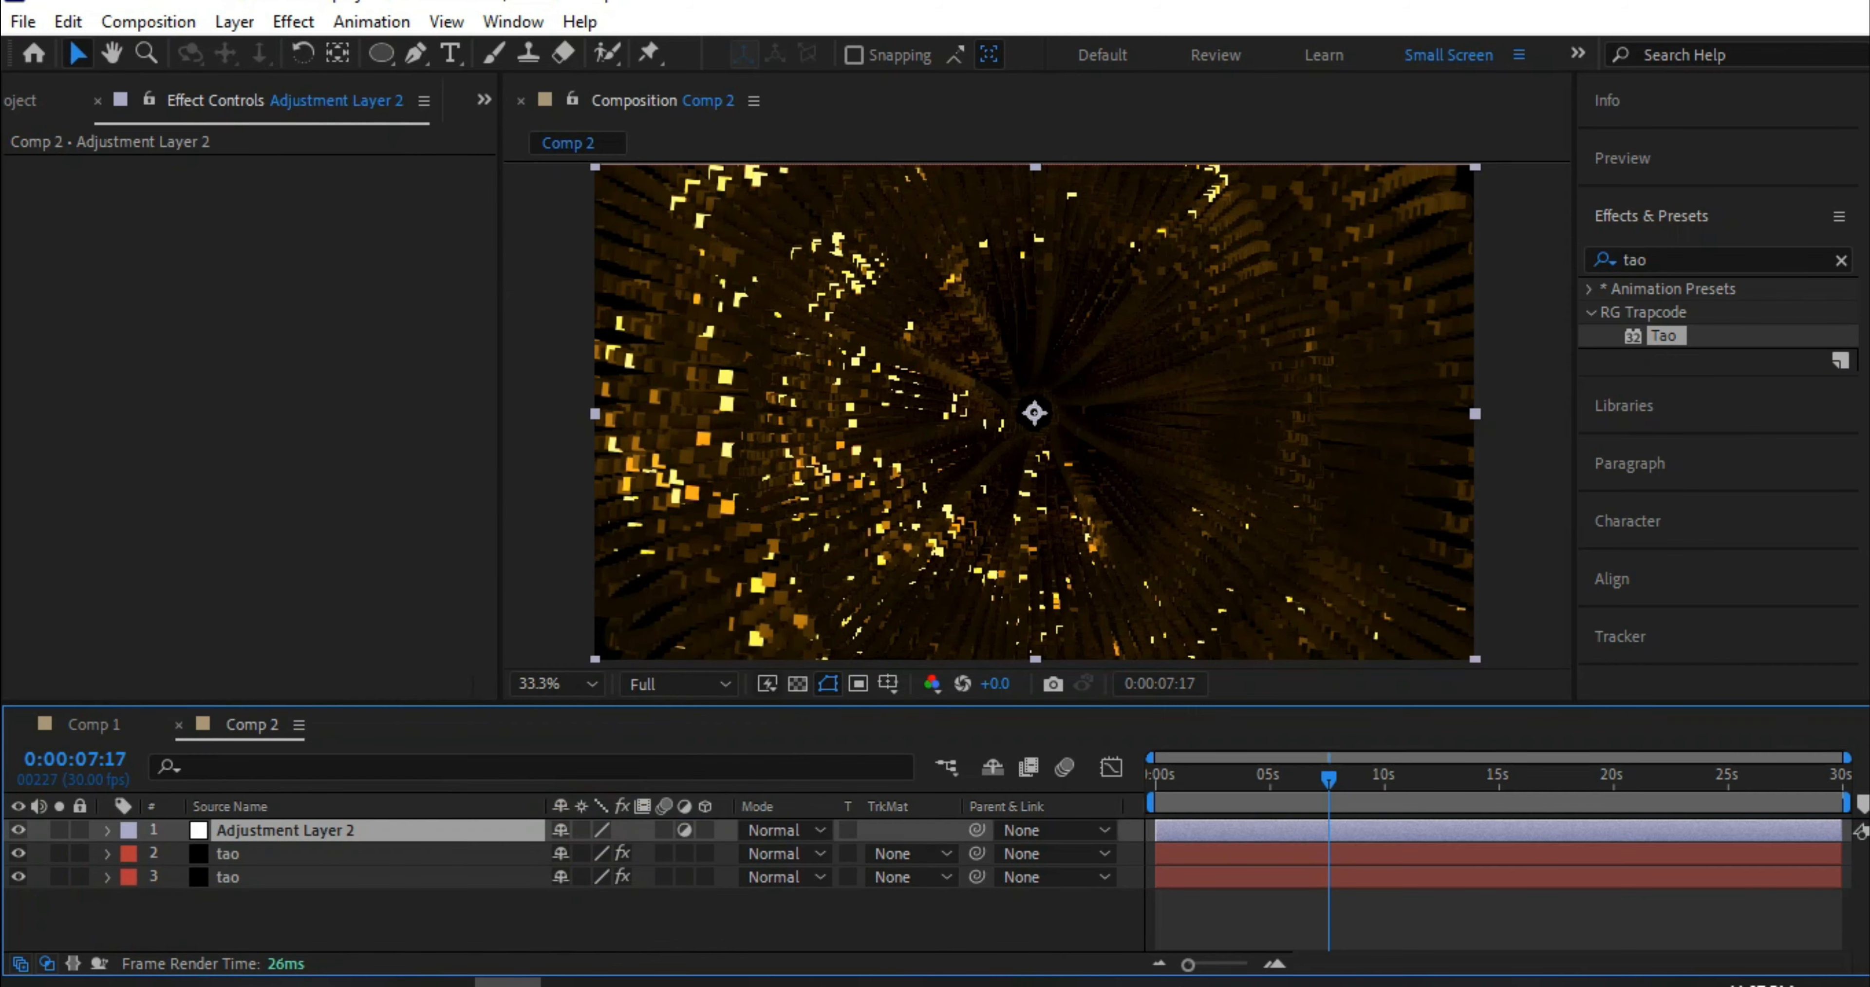
Apply Find Edges to the adjustment layer with Invert enabled and Blend With Original at 85%.
{"action": "left_click", "coordinate": [1706, 260]}
{"action": "type", "text": "find edge"}
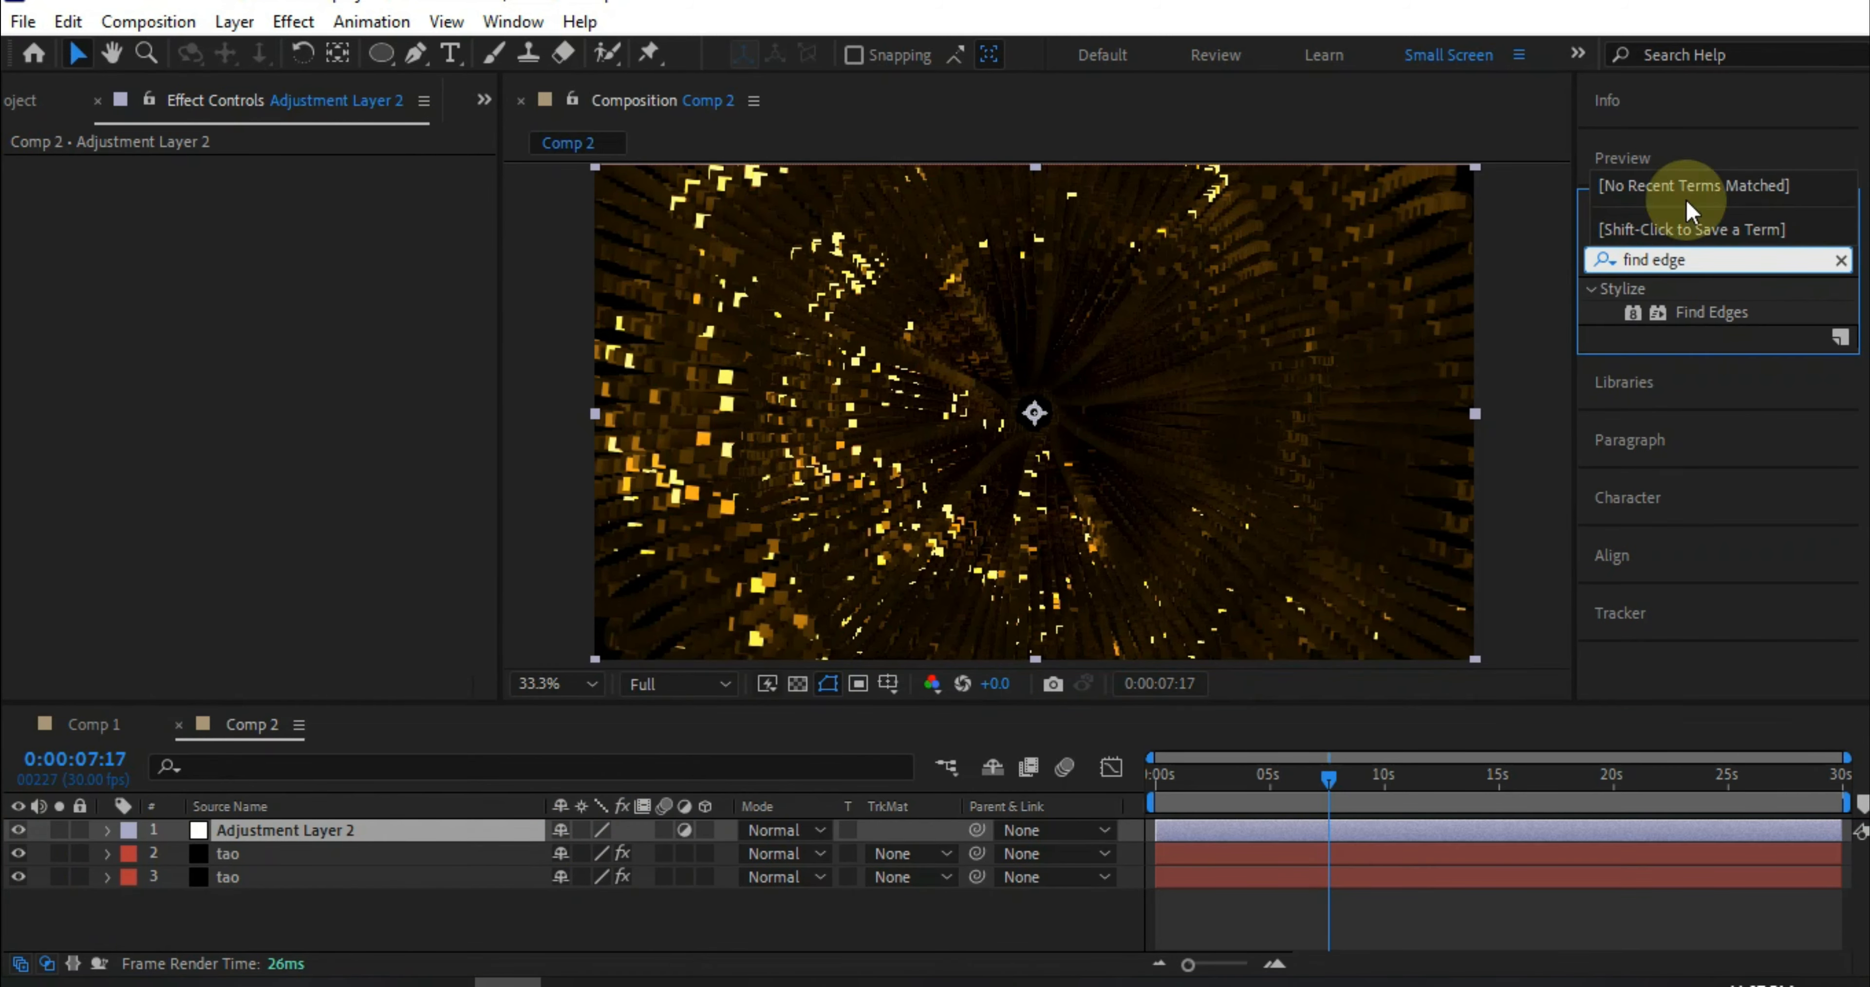
{"action": "left_click_drag", "start_coordinate": [1728, 297], "coordinate": [309, 829]}
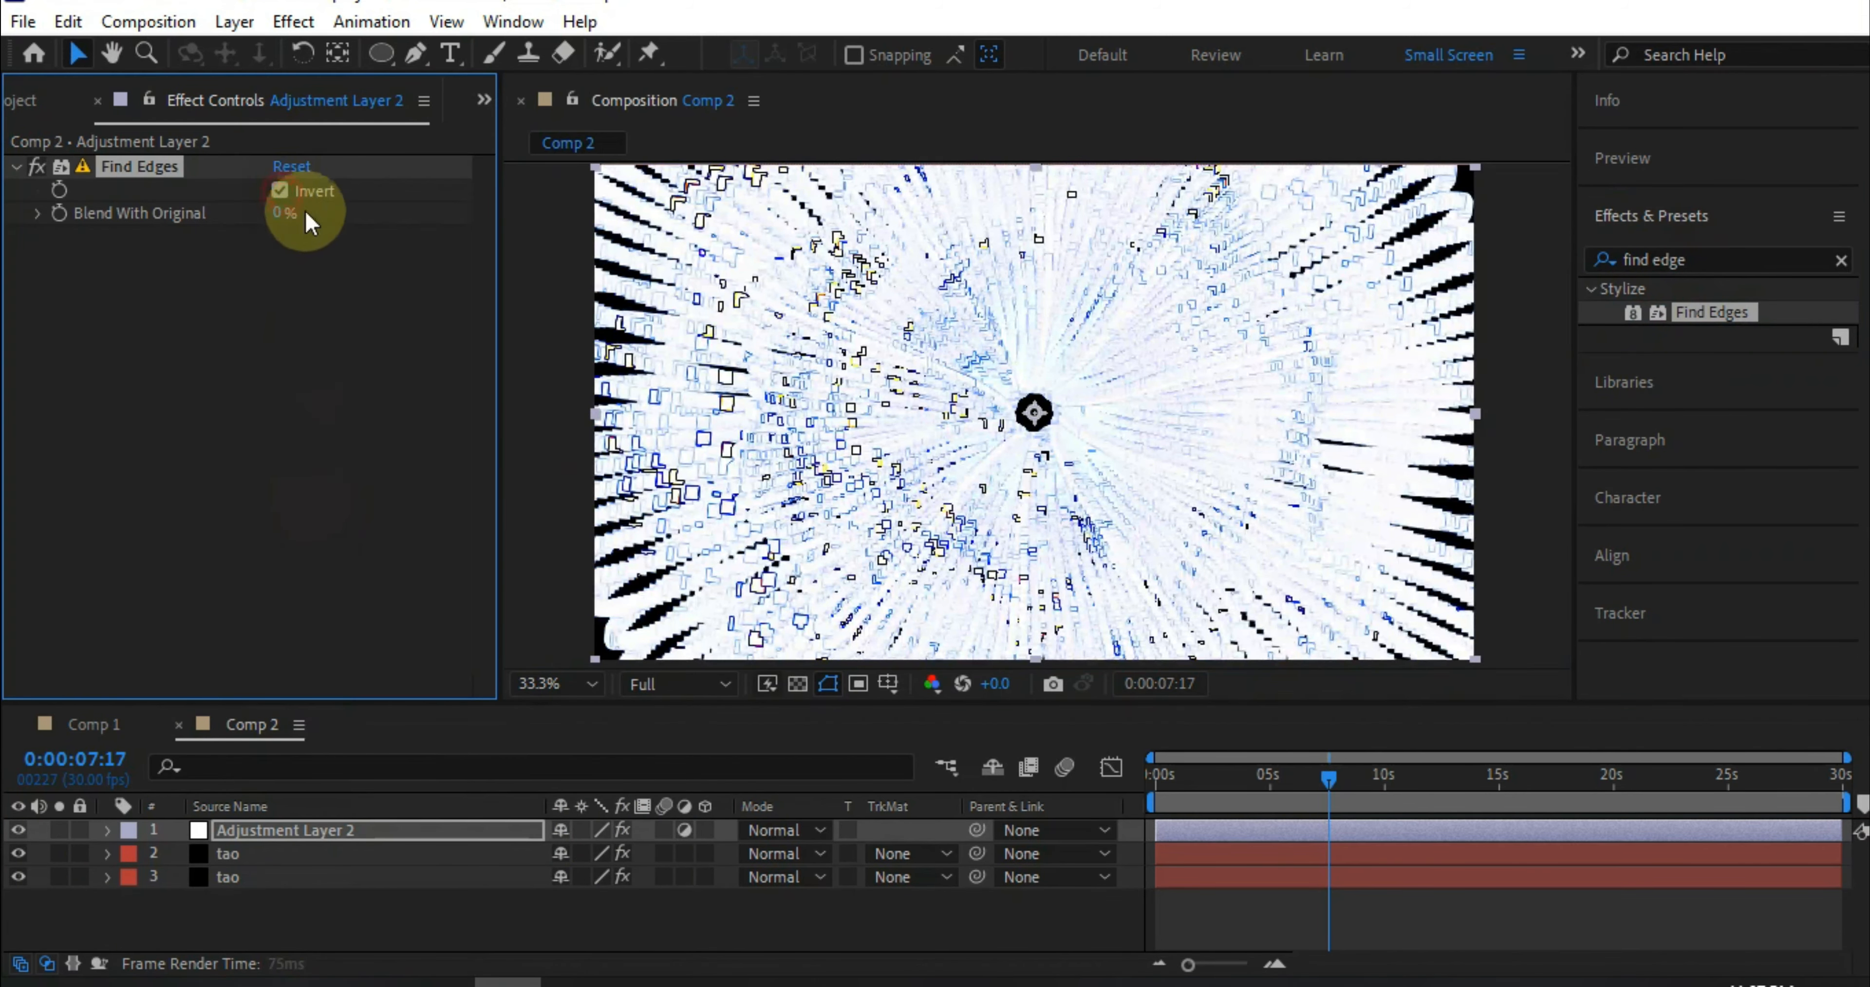
{"action": "left_click", "coordinate": [280, 190]}
{"action": "left_click_drag", "start_coordinate": [284, 221], "coordinate": [375, 220]}
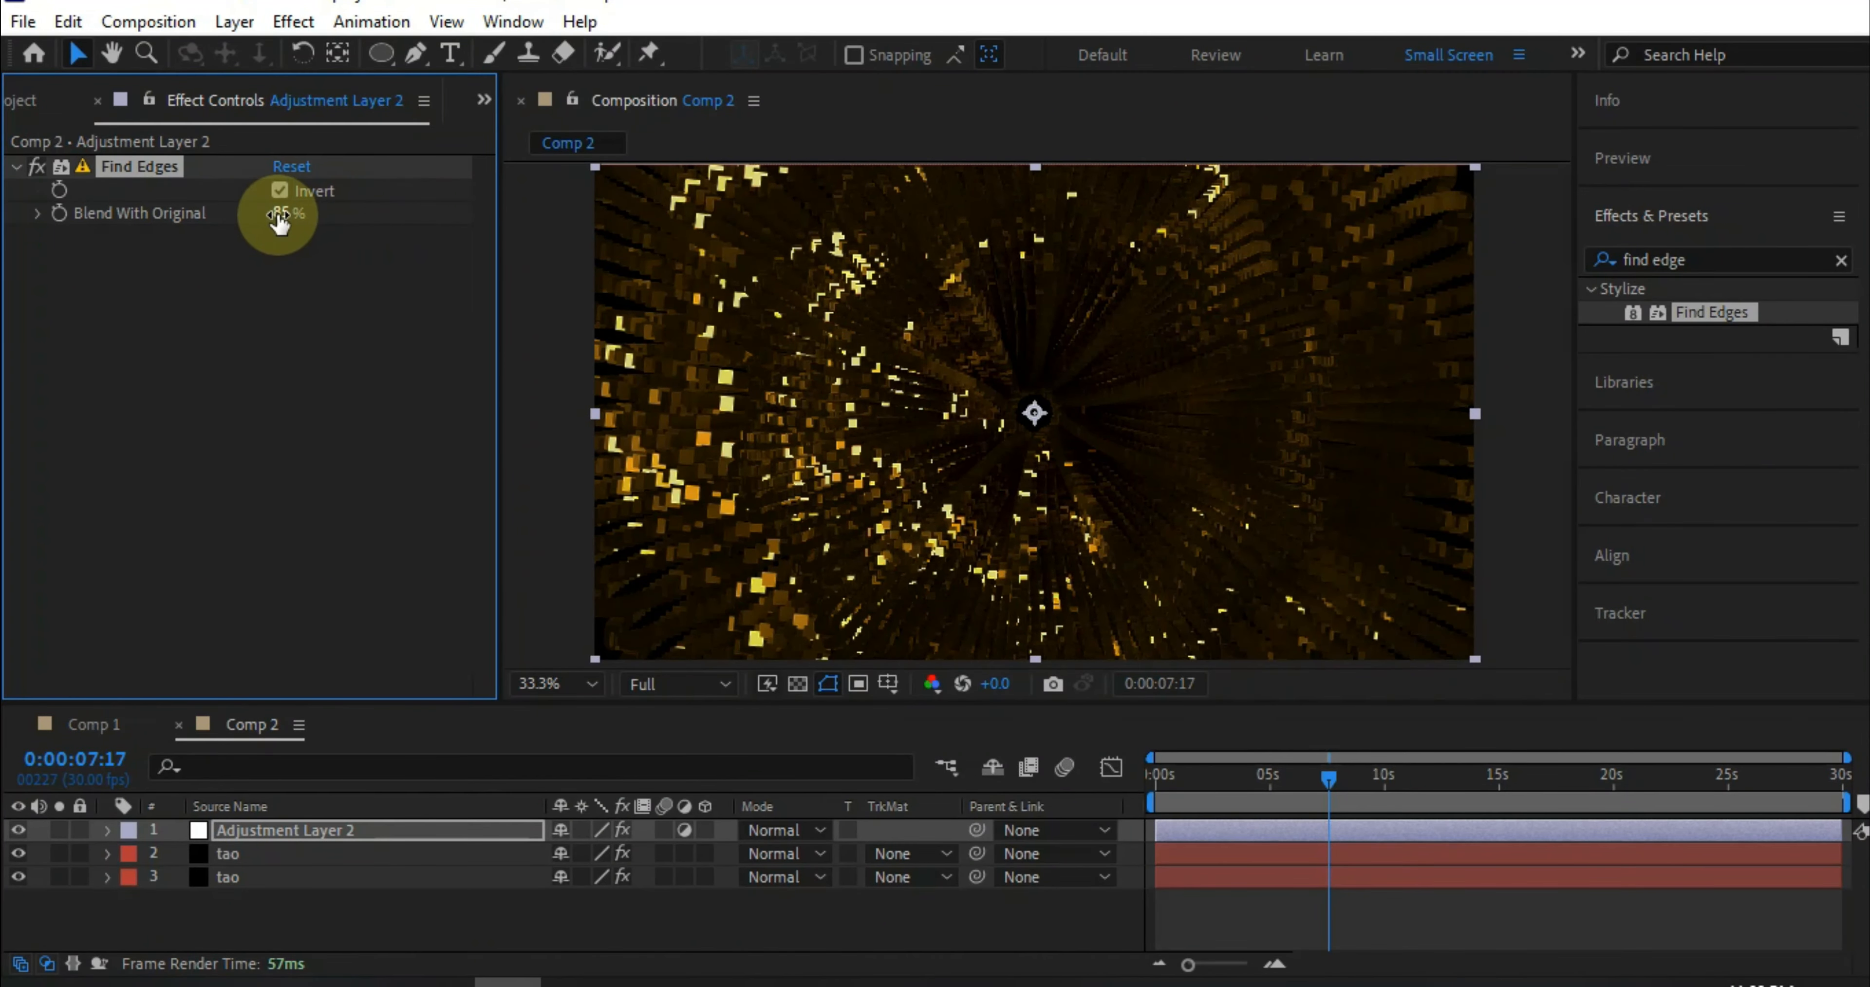
Set the lower tao layer's rotation to 0°.
{"action": "left_click", "coordinate": [250, 877]}
{"action": "key", "text": "r"}
{"action": "left_click", "coordinate": [798, 917]}
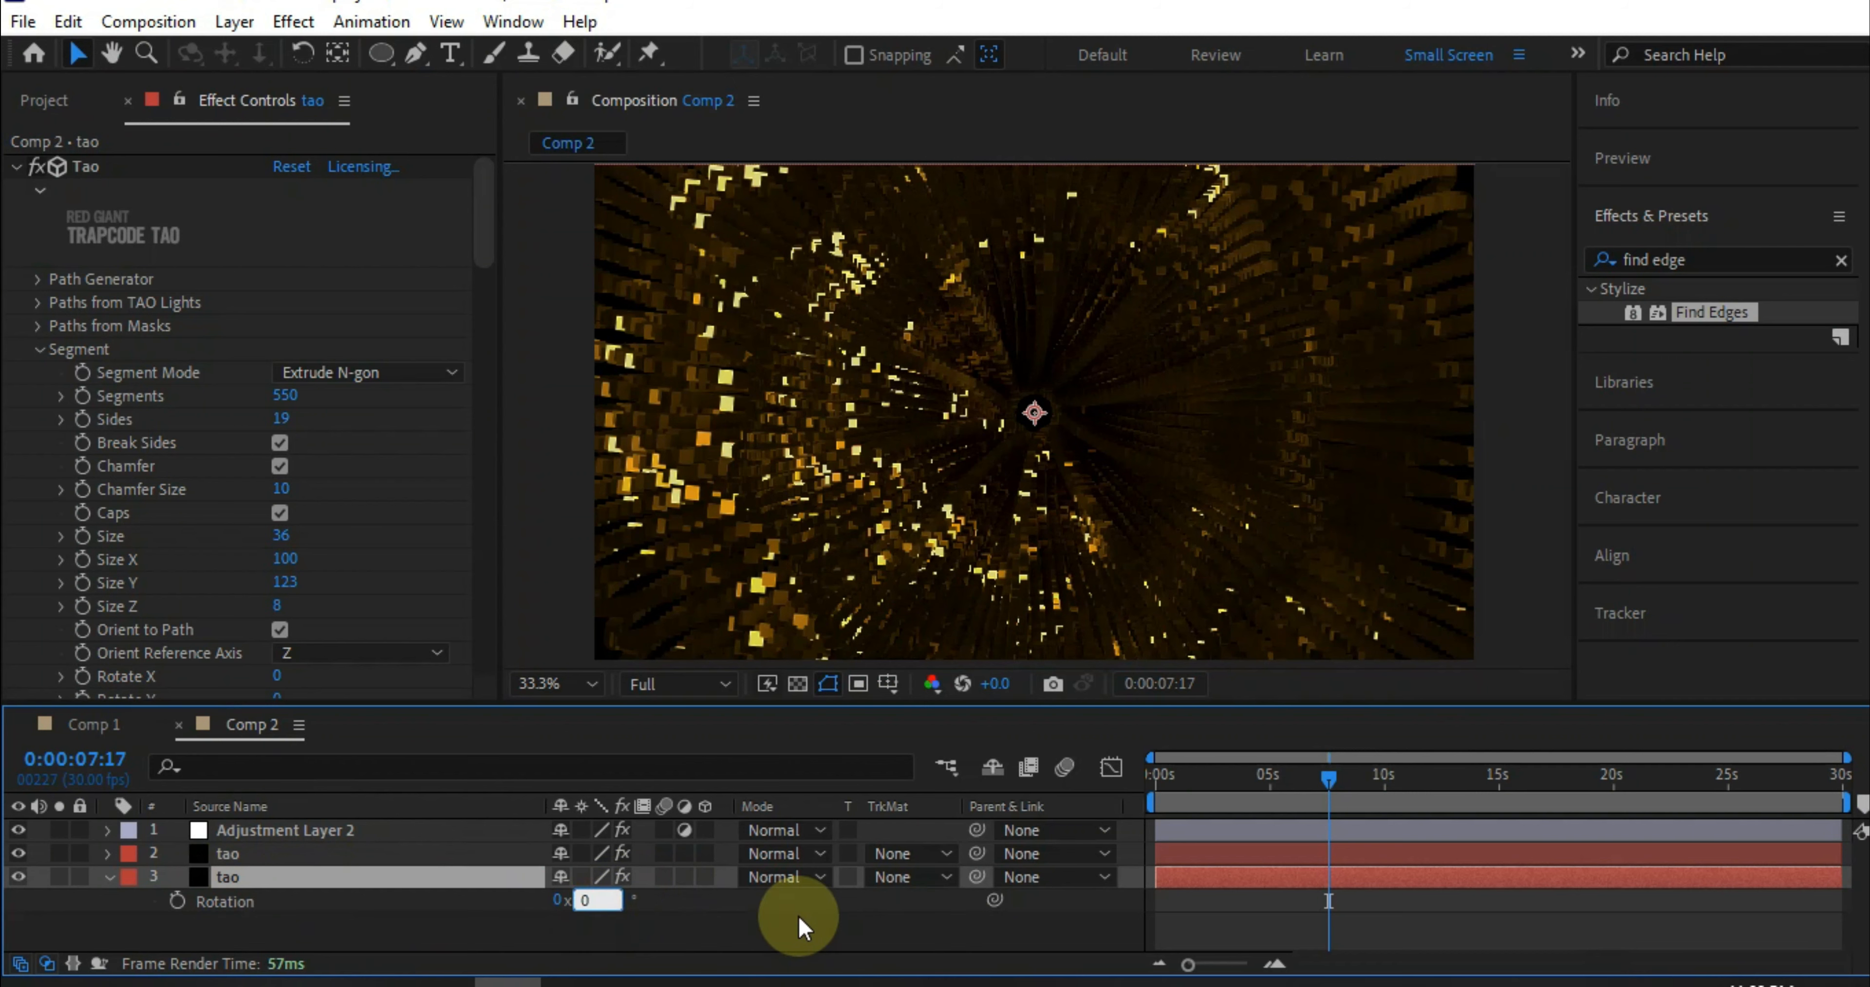
{"action": "left_click", "coordinate": [668, 584]}
Set the shader's Point Size to 22 in the lower tao layer's Tao effect.
{"action": "left_click", "coordinate": [281, 877]}
{"action": "scroll", "coordinate": [186, 597], "scroll_direction": "down", "scroll_amount": 15}
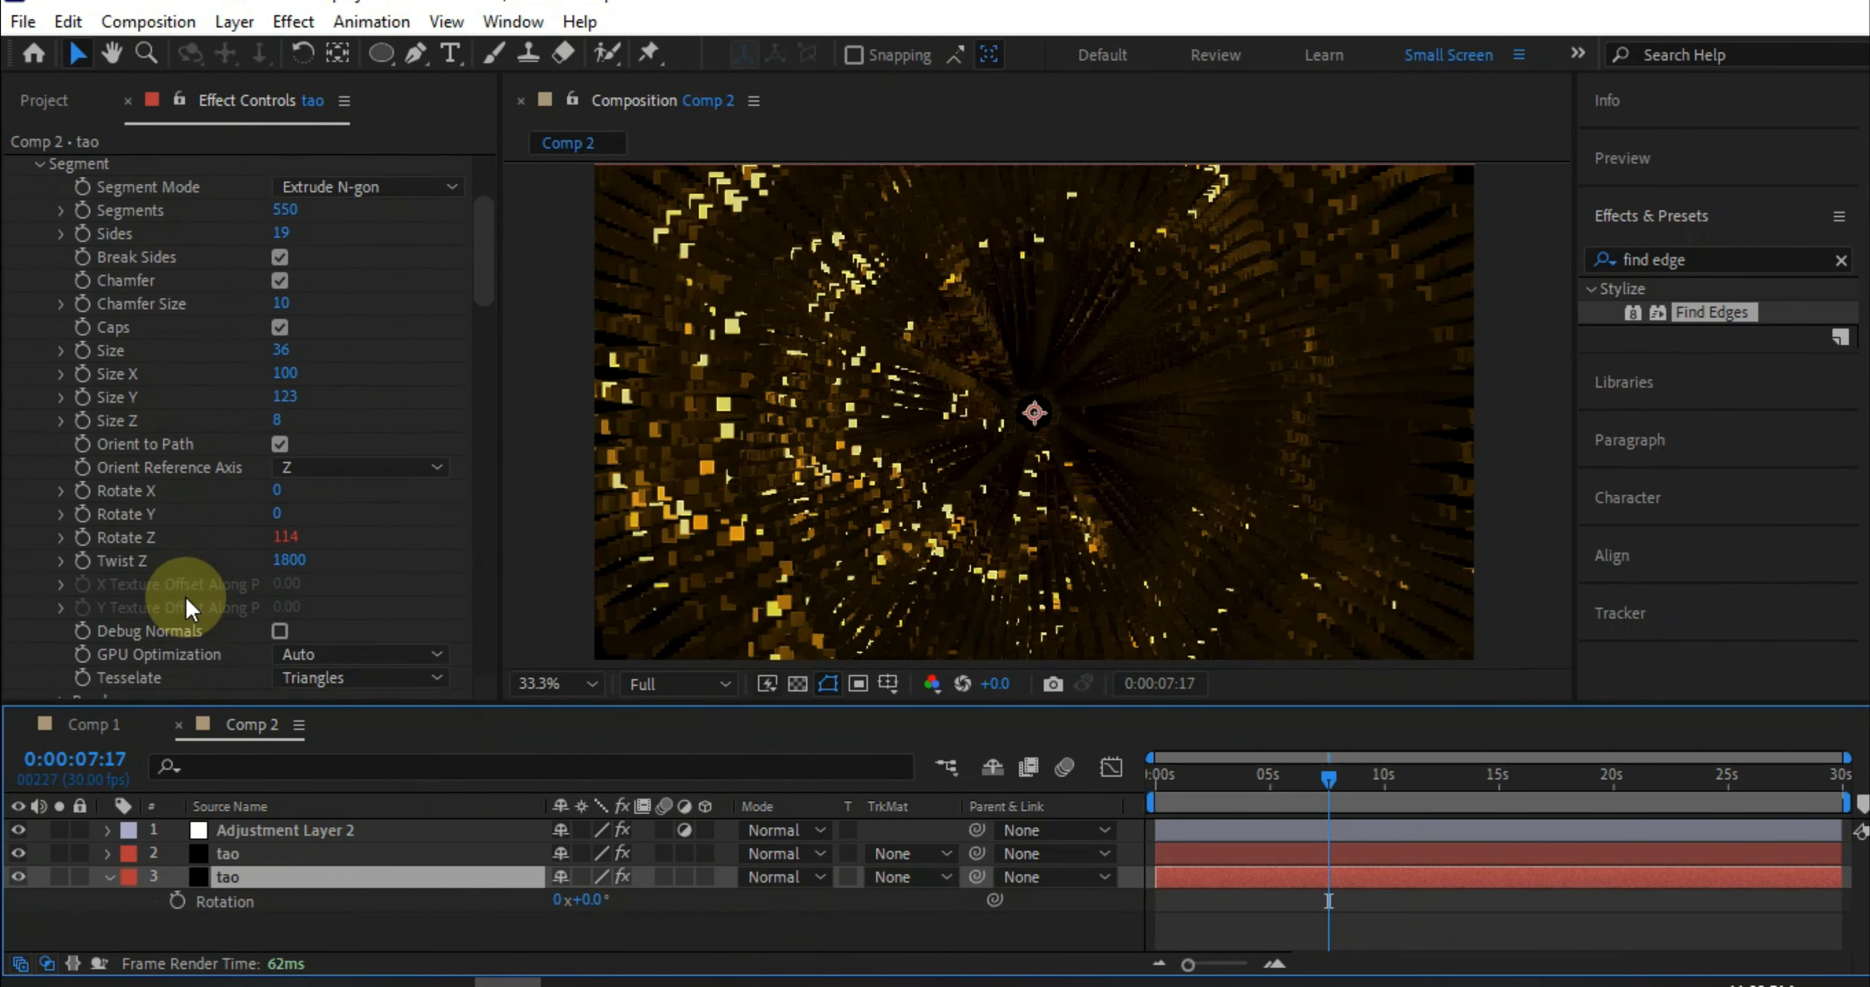
{"action": "scroll", "coordinate": [193, 597], "scroll_direction": "down", "scroll_amount": 10}
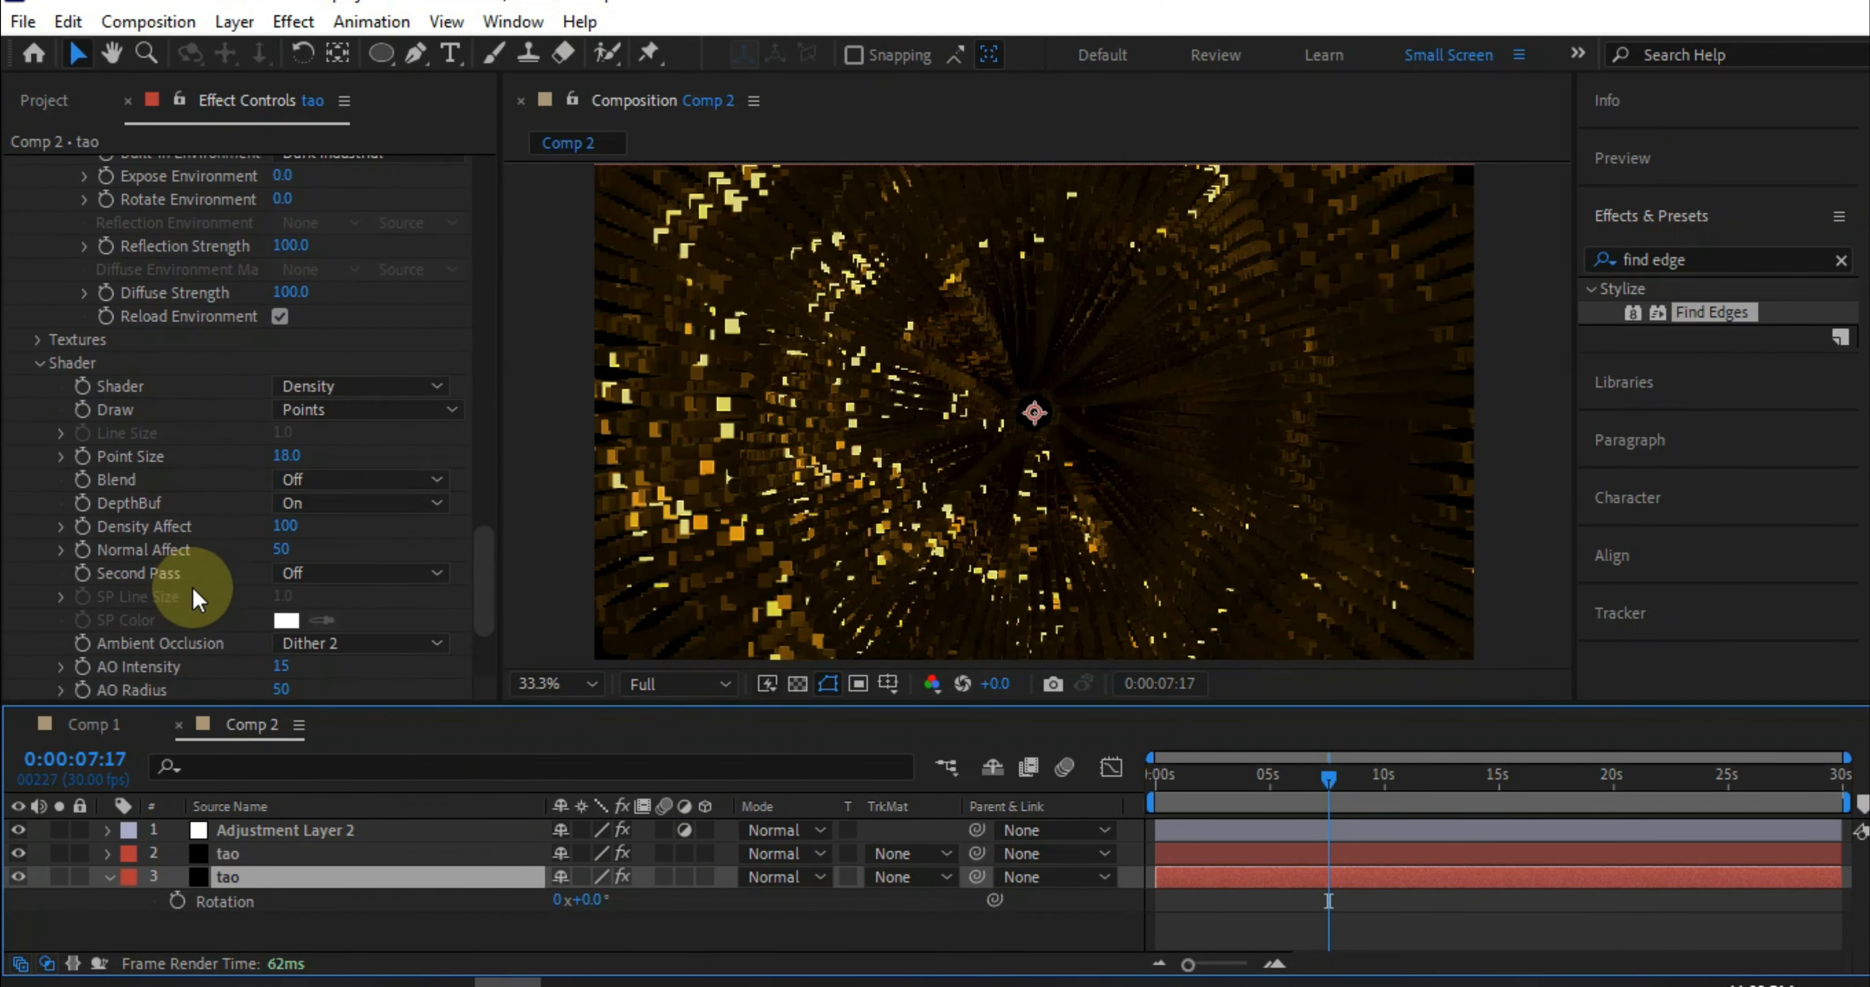
{"action": "scroll", "coordinate": [195, 598], "scroll_direction": "up", "scroll_amount": 1}
{"action": "left_click", "coordinate": [289, 520]}
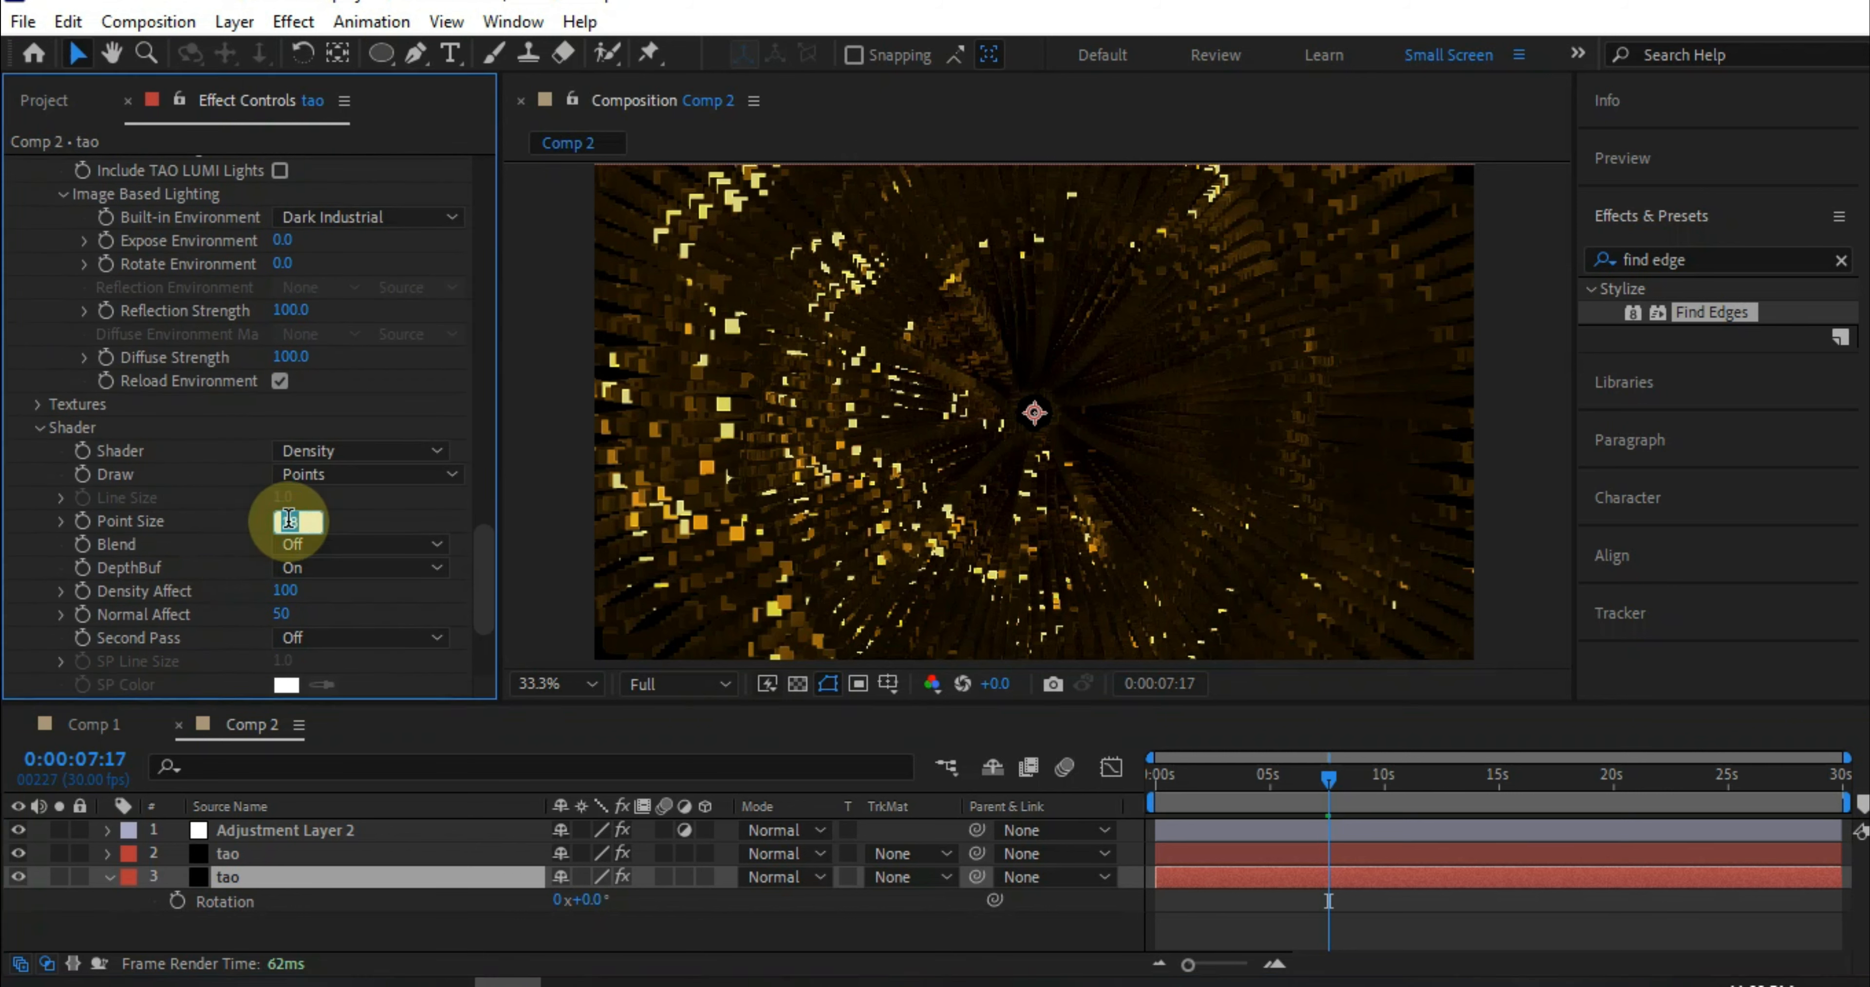
{"action": "key", "text": "Return"}
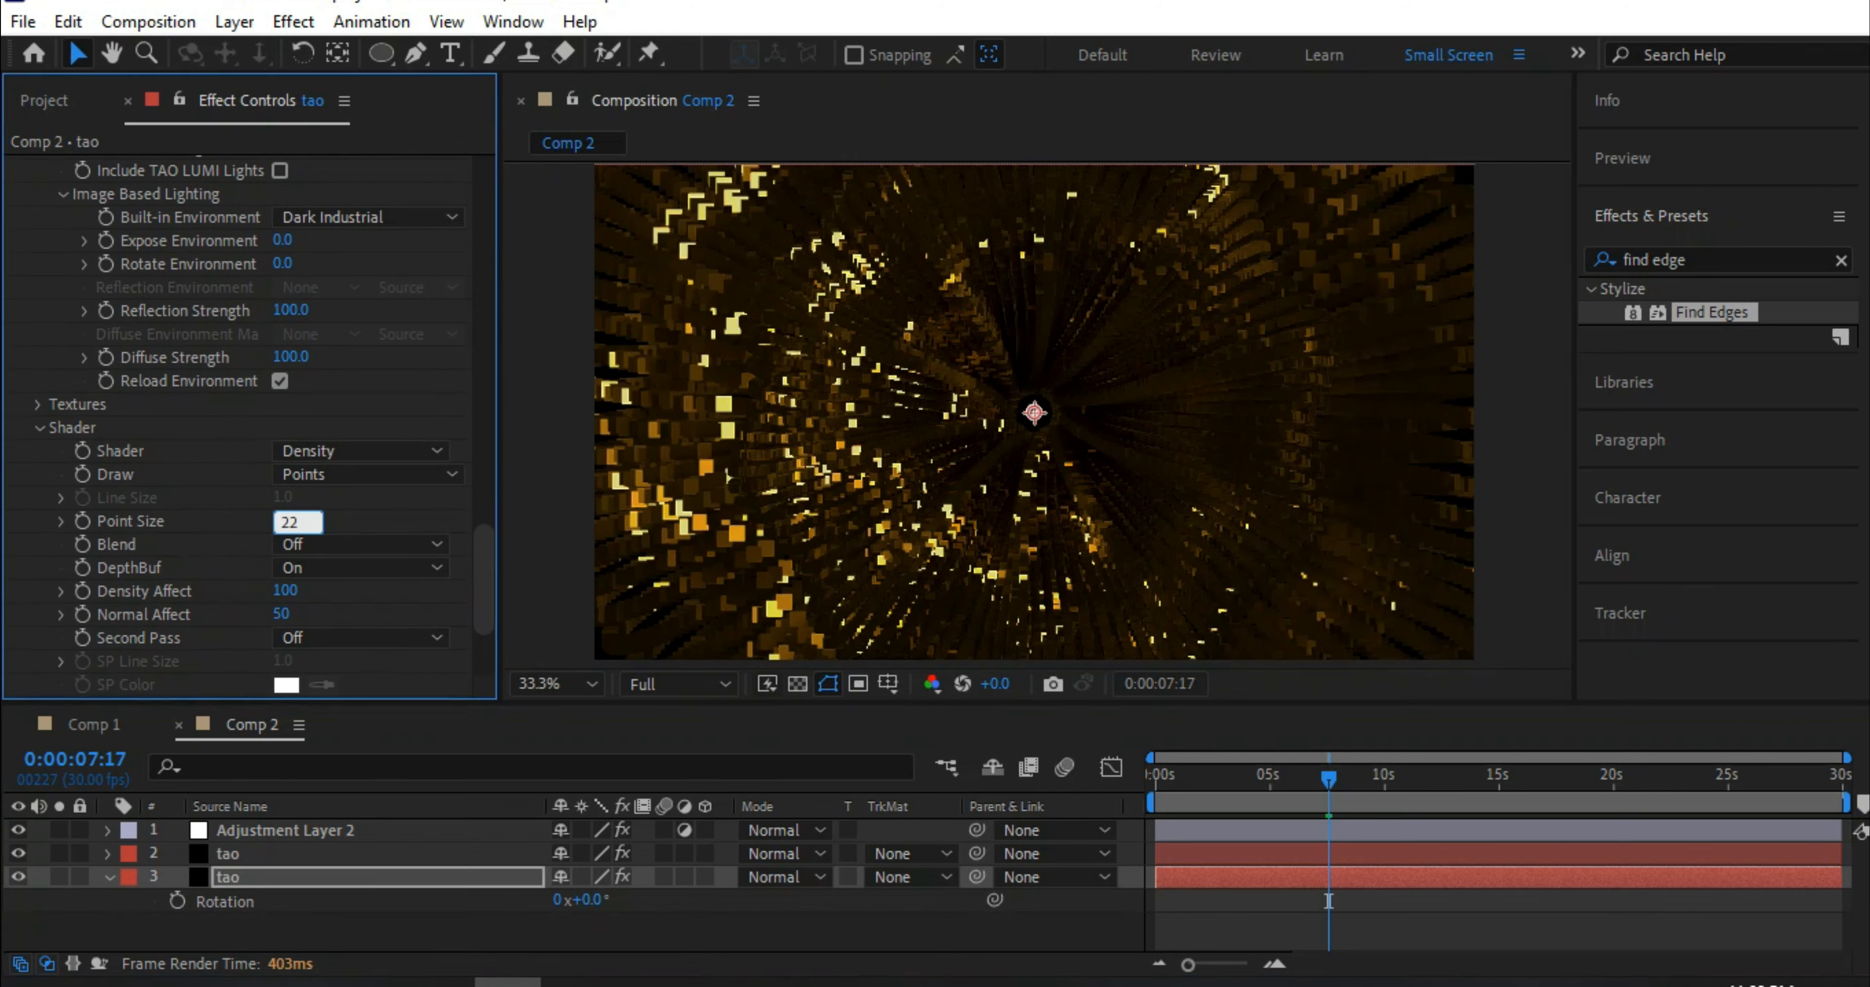
{"action": "key", "text": "Return"}
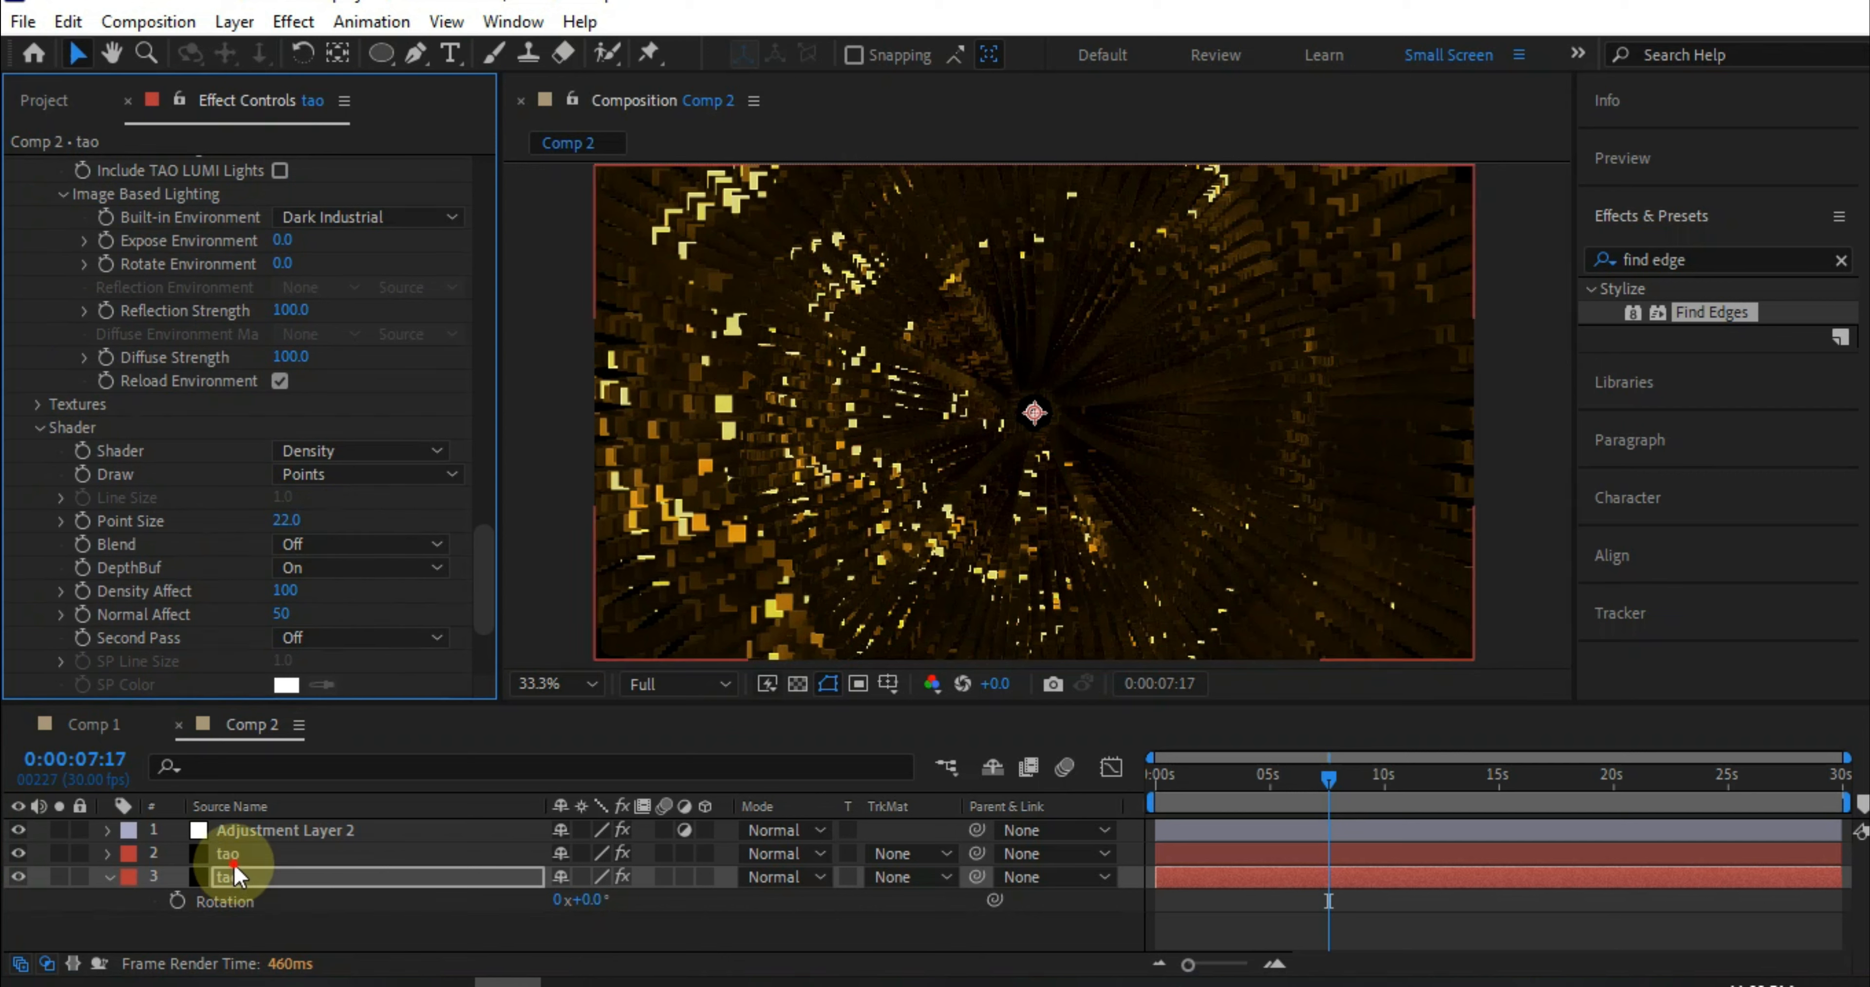
Give the upper tao layer's shader a Point Size of 22 as well, and collapse the expanded properties.
{"action": "left_click", "coordinate": [228, 854]}
{"action": "scroll", "coordinate": [183, 568], "scroll_direction": "down", "scroll_amount": 8}
{"action": "left_click", "coordinate": [37, 615]}
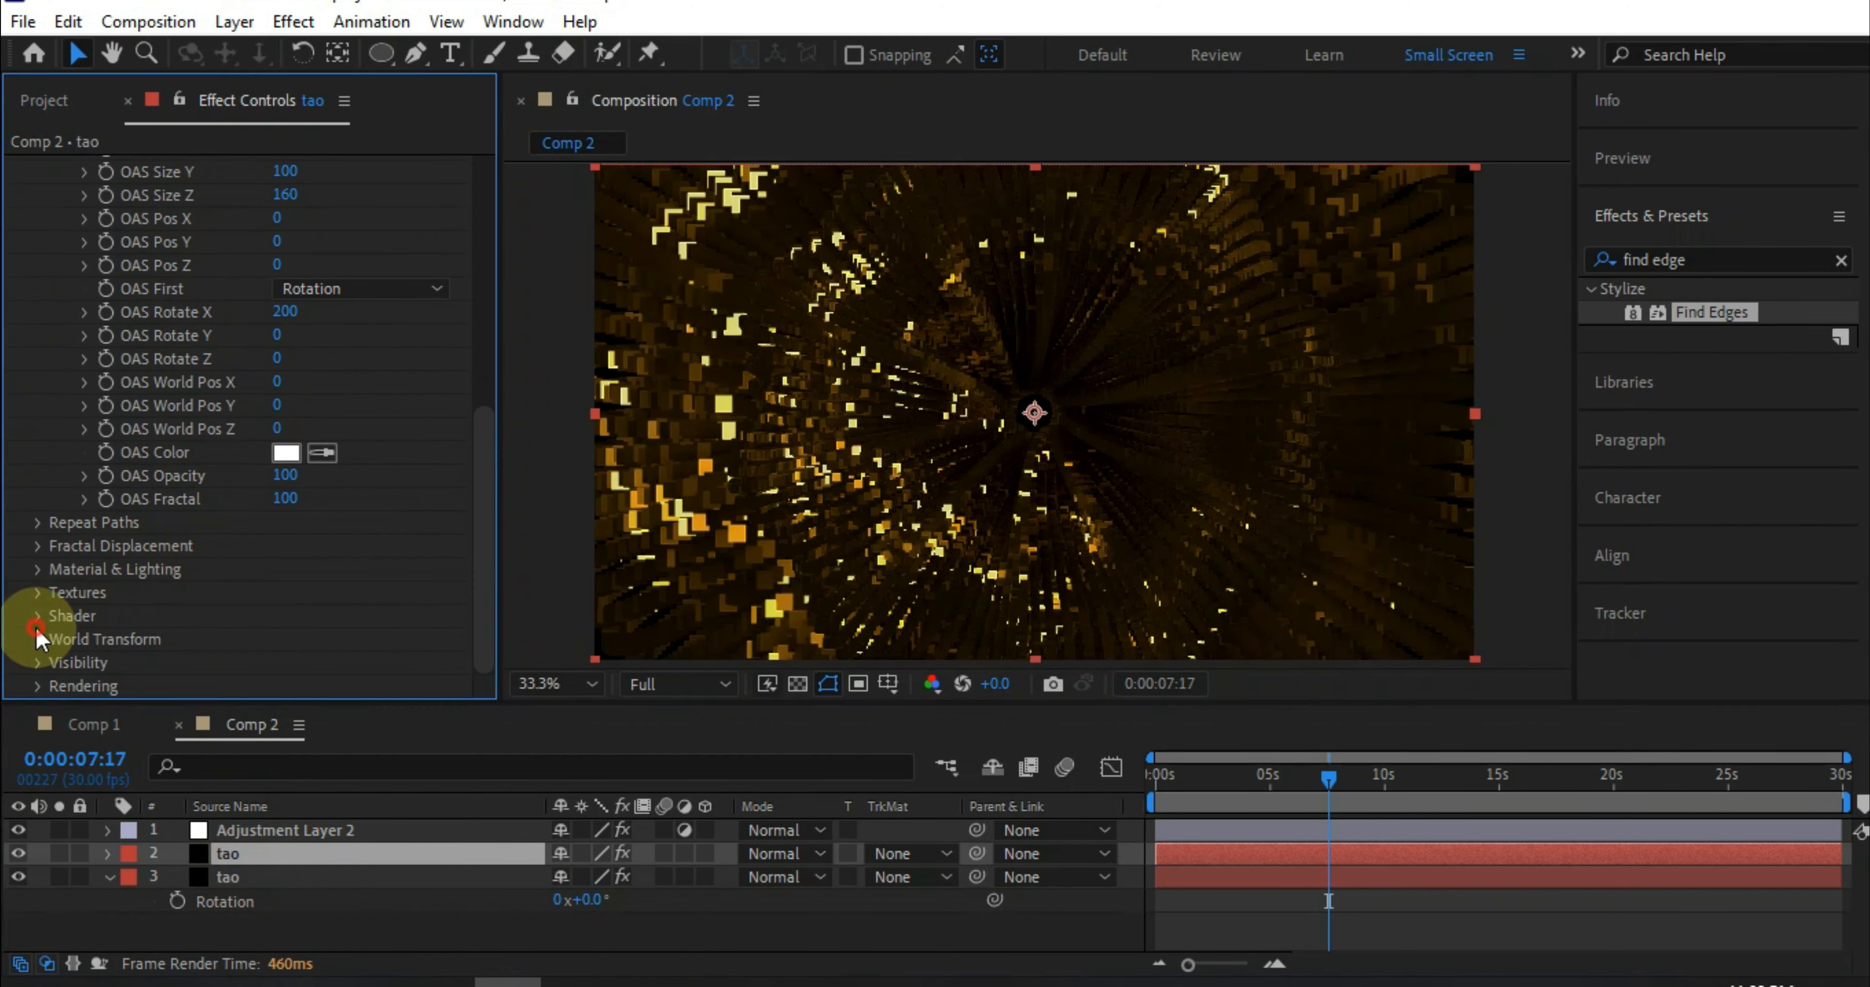
{"action": "scroll", "coordinate": [40, 580], "scroll_direction": "down", "scroll_amount": 5}
{"action": "left_click", "coordinate": [293, 406]}
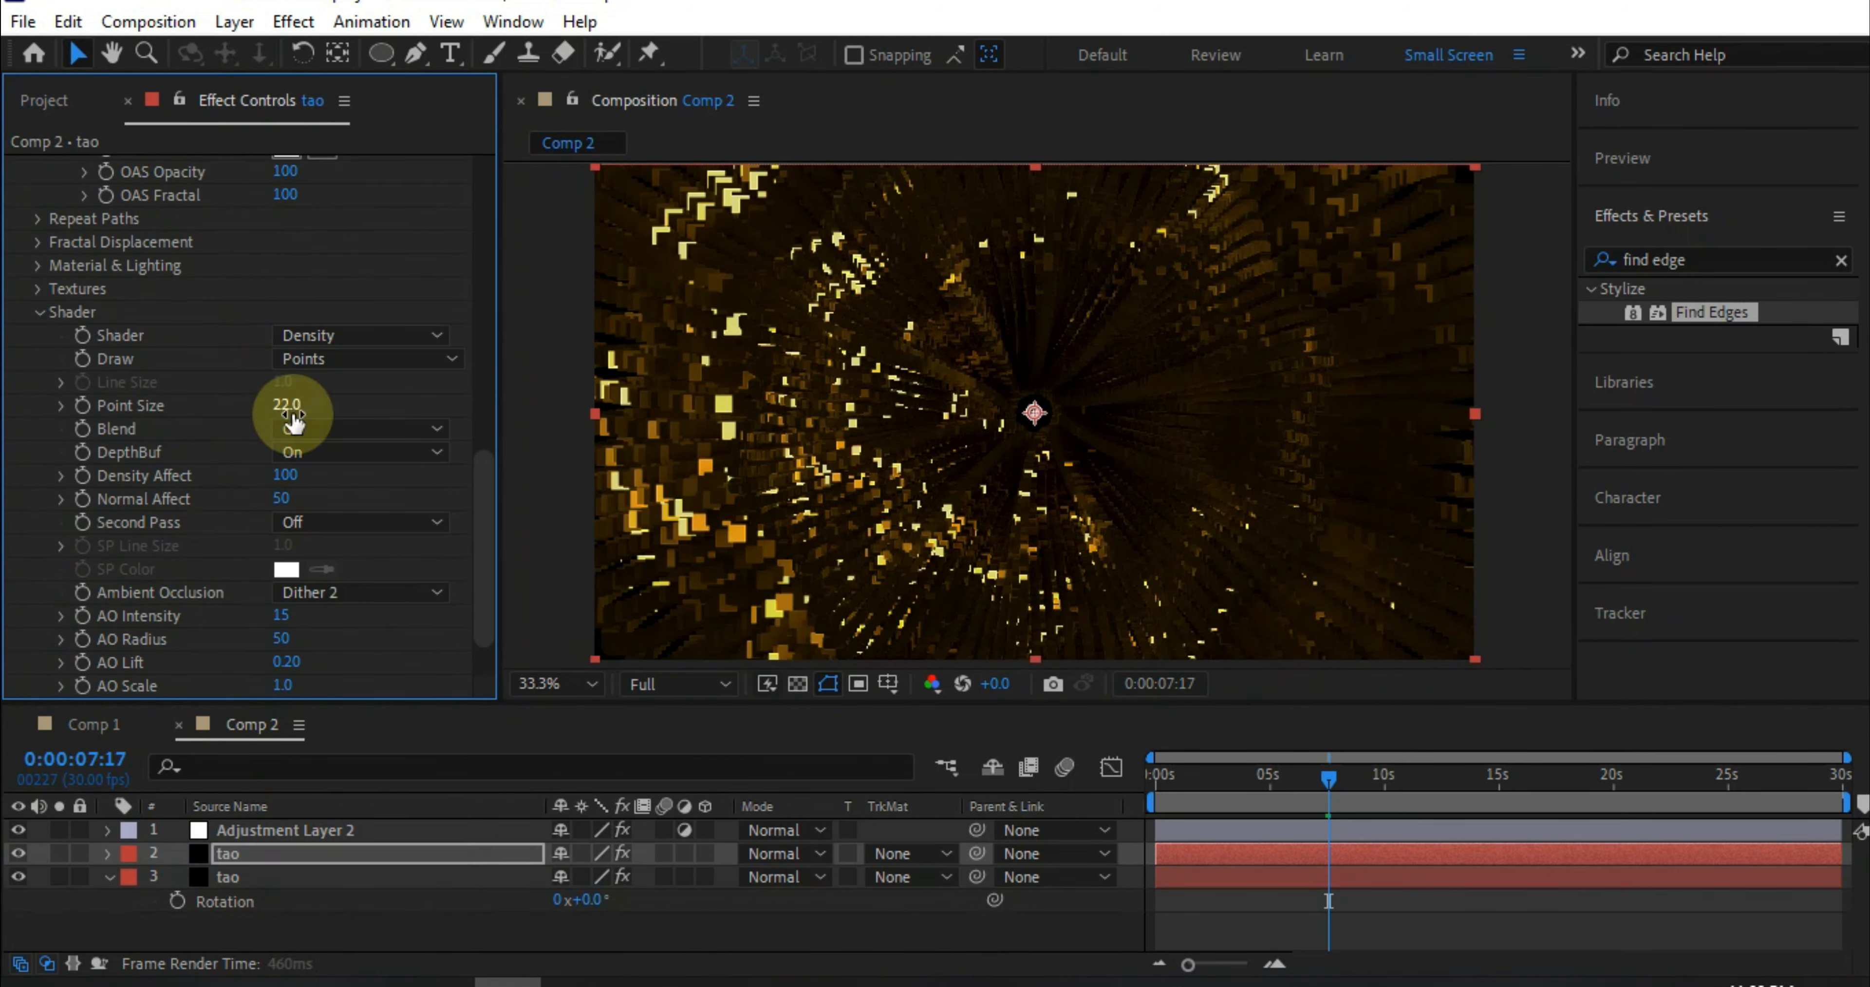
{"action": "key", "text": "Return"}
{"action": "left_click", "coordinate": [40, 311]}
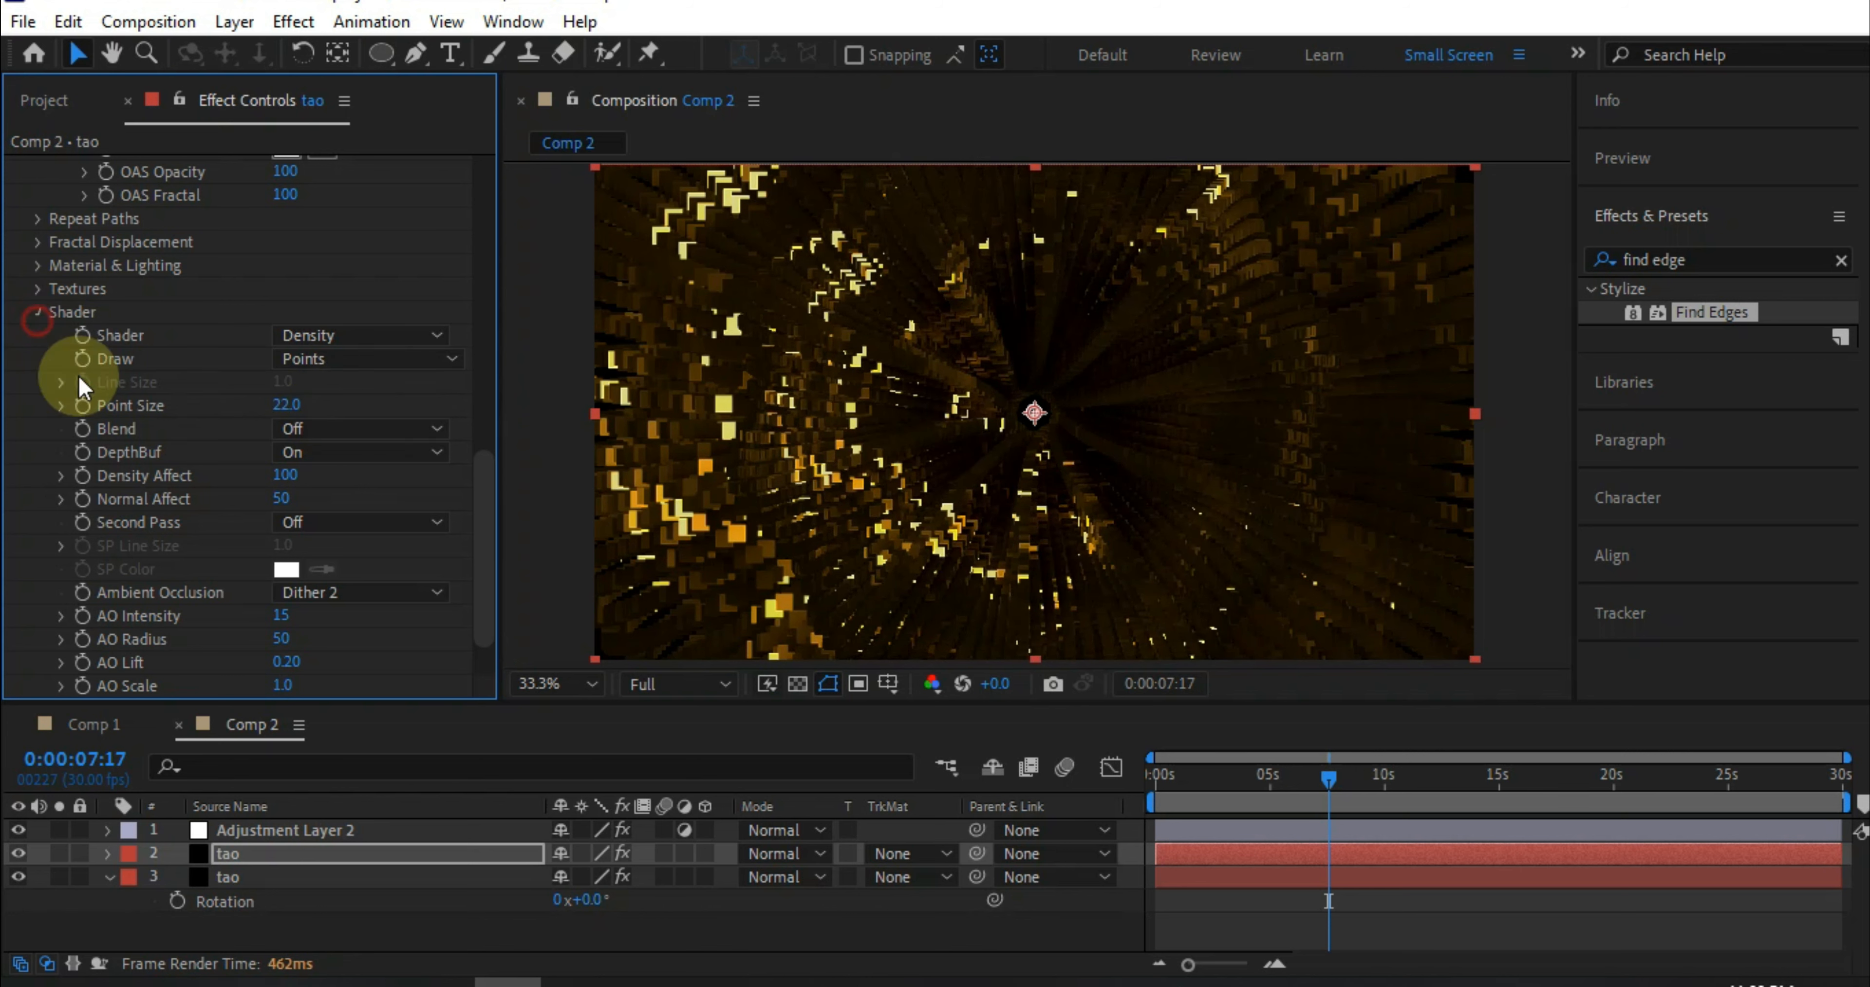
{"action": "left_click", "coordinate": [109, 876]}
Find the Stylize Glow effect and apply it to the adjustment layer.
{"action": "left_click", "coordinate": [1670, 259]}
{"action": "type", "text": "glow"}
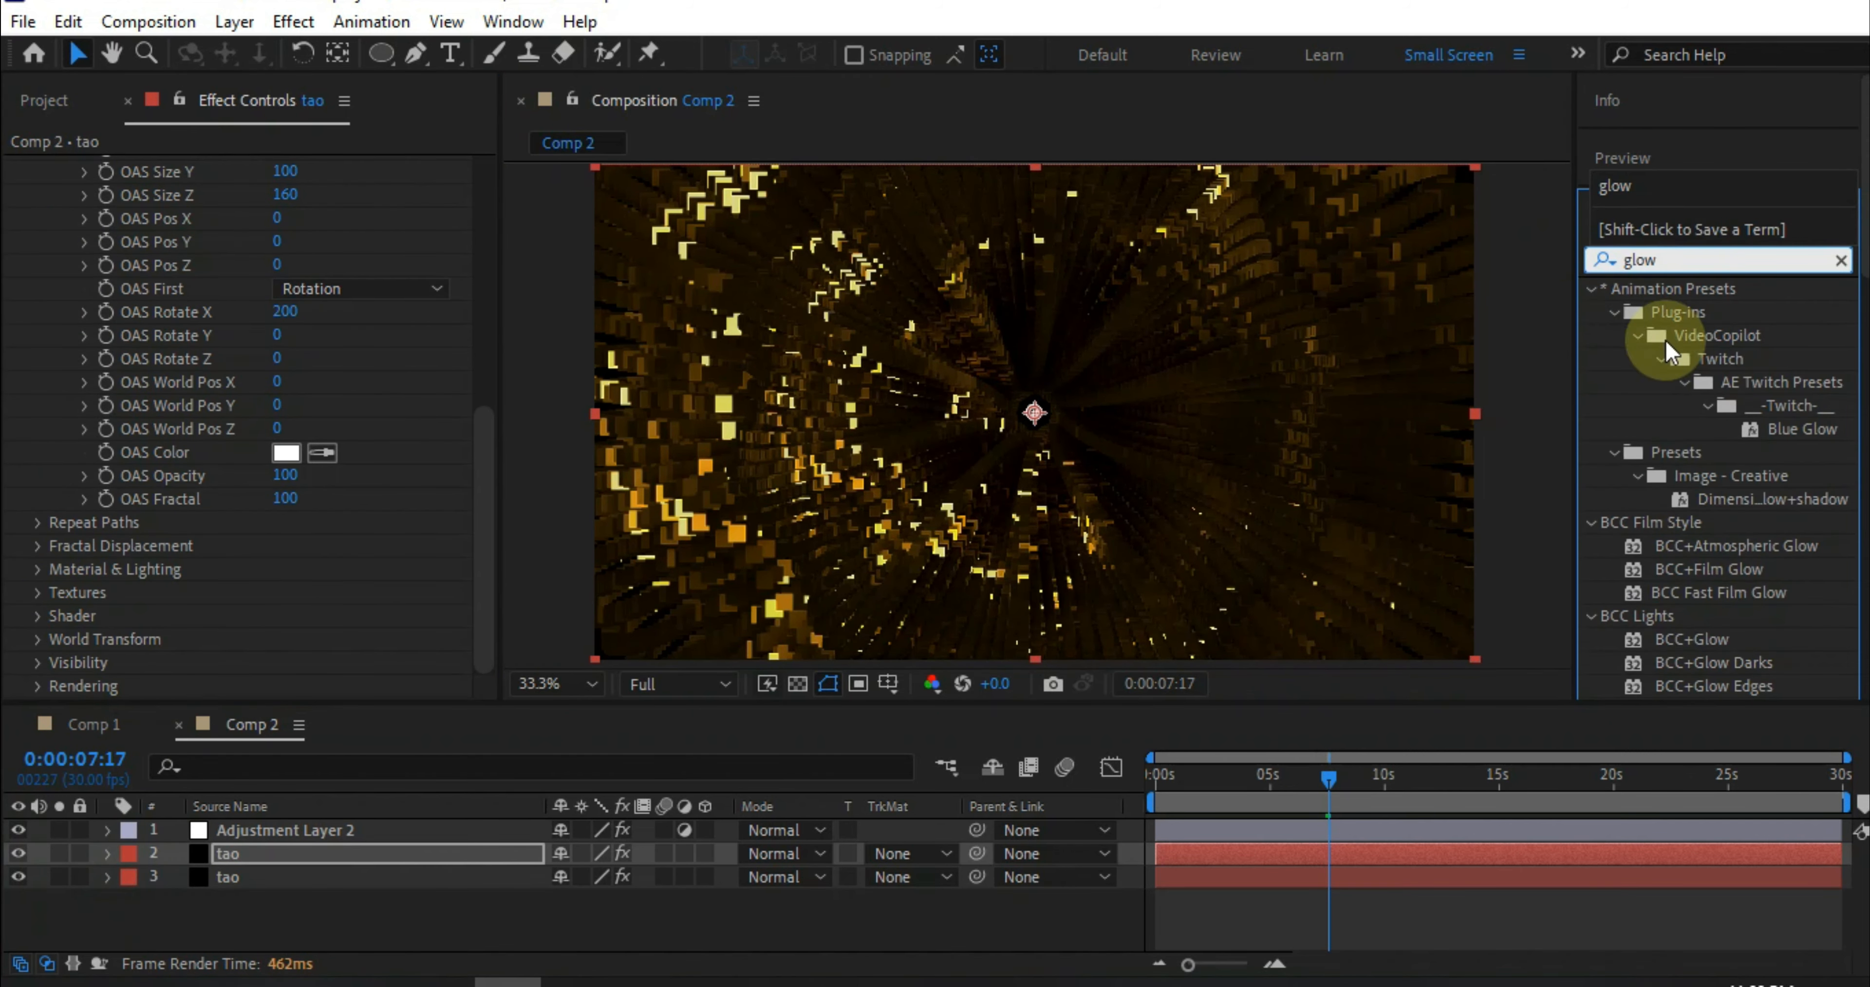
{"action": "scroll", "coordinate": [1680, 353], "scroll_direction": "down", "scroll_amount": 10}
{"action": "left_click_drag", "start_coordinate": [1684, 369], "coordinate": [288, 827]}
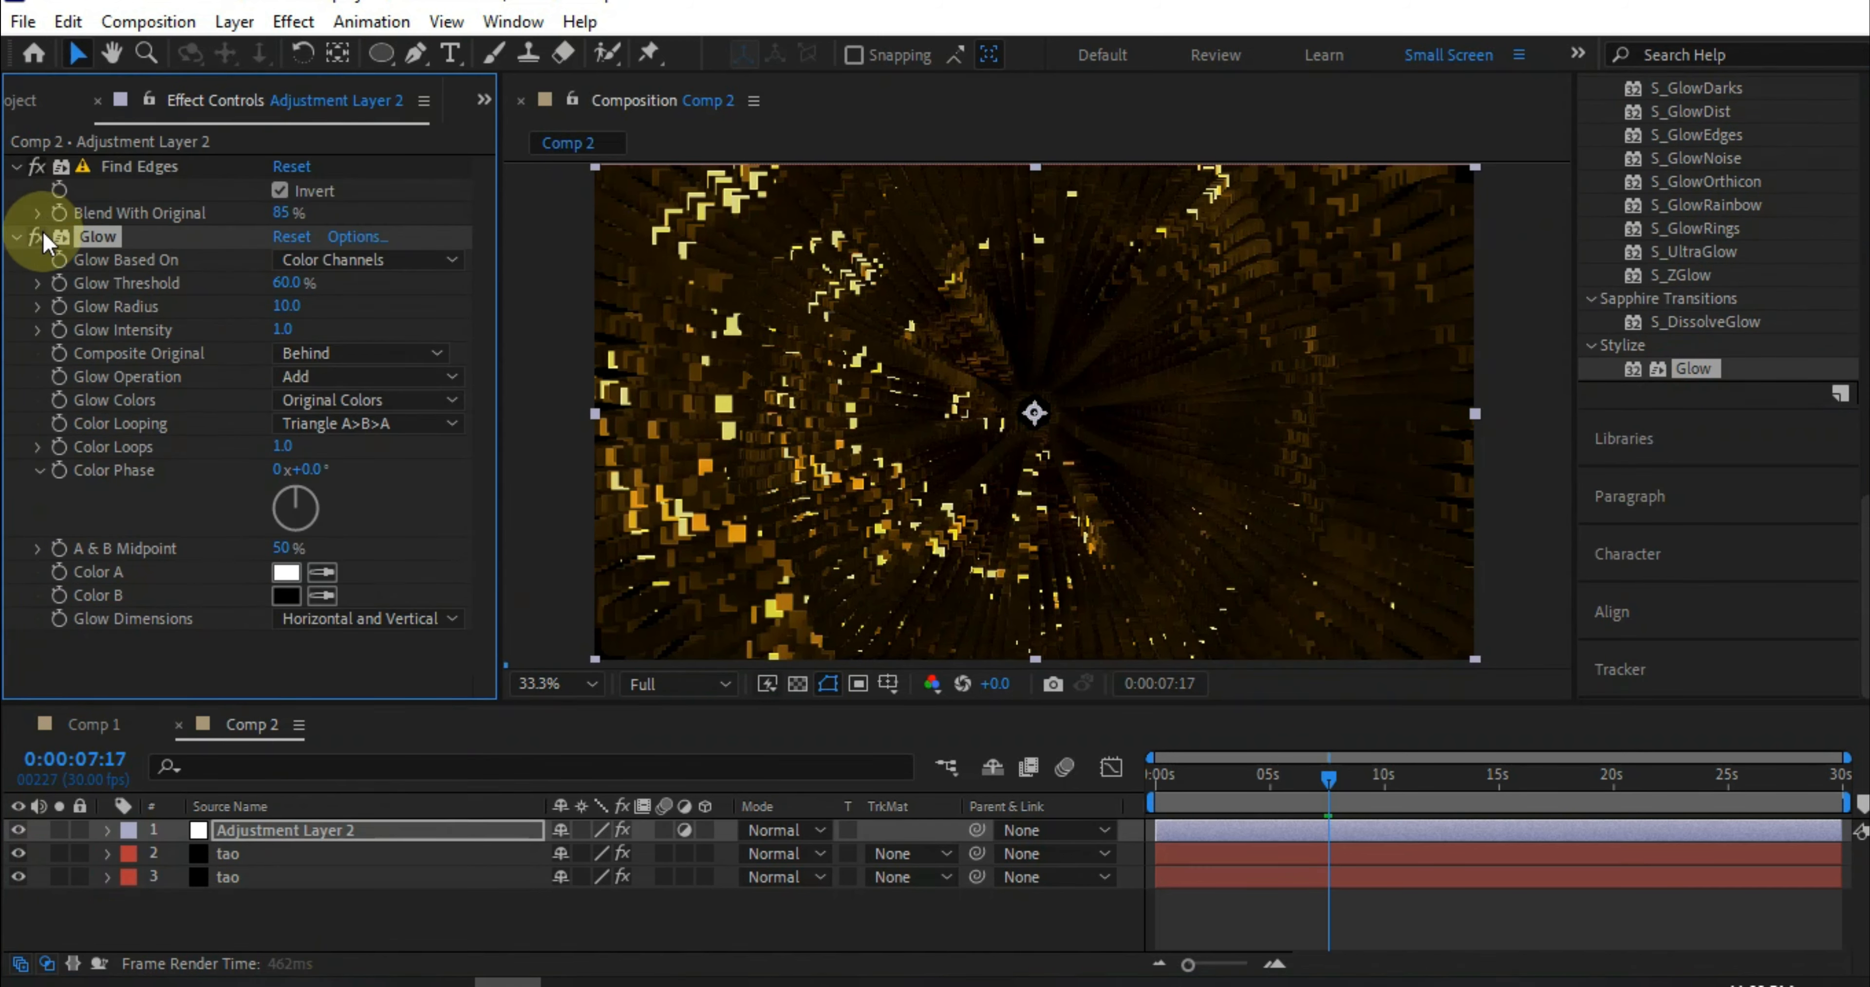
Duplicate the Glow effect on the adjustment layer and check the result at another frame.
{"action": "right_click", "coordinate": [100, 242]}
{"action": "left_click", "coordinate": [181, 392]}
{"action": "scroll", "coordinate": [160, 466], "scroll_direction": "up", "scroll_amount": 6}
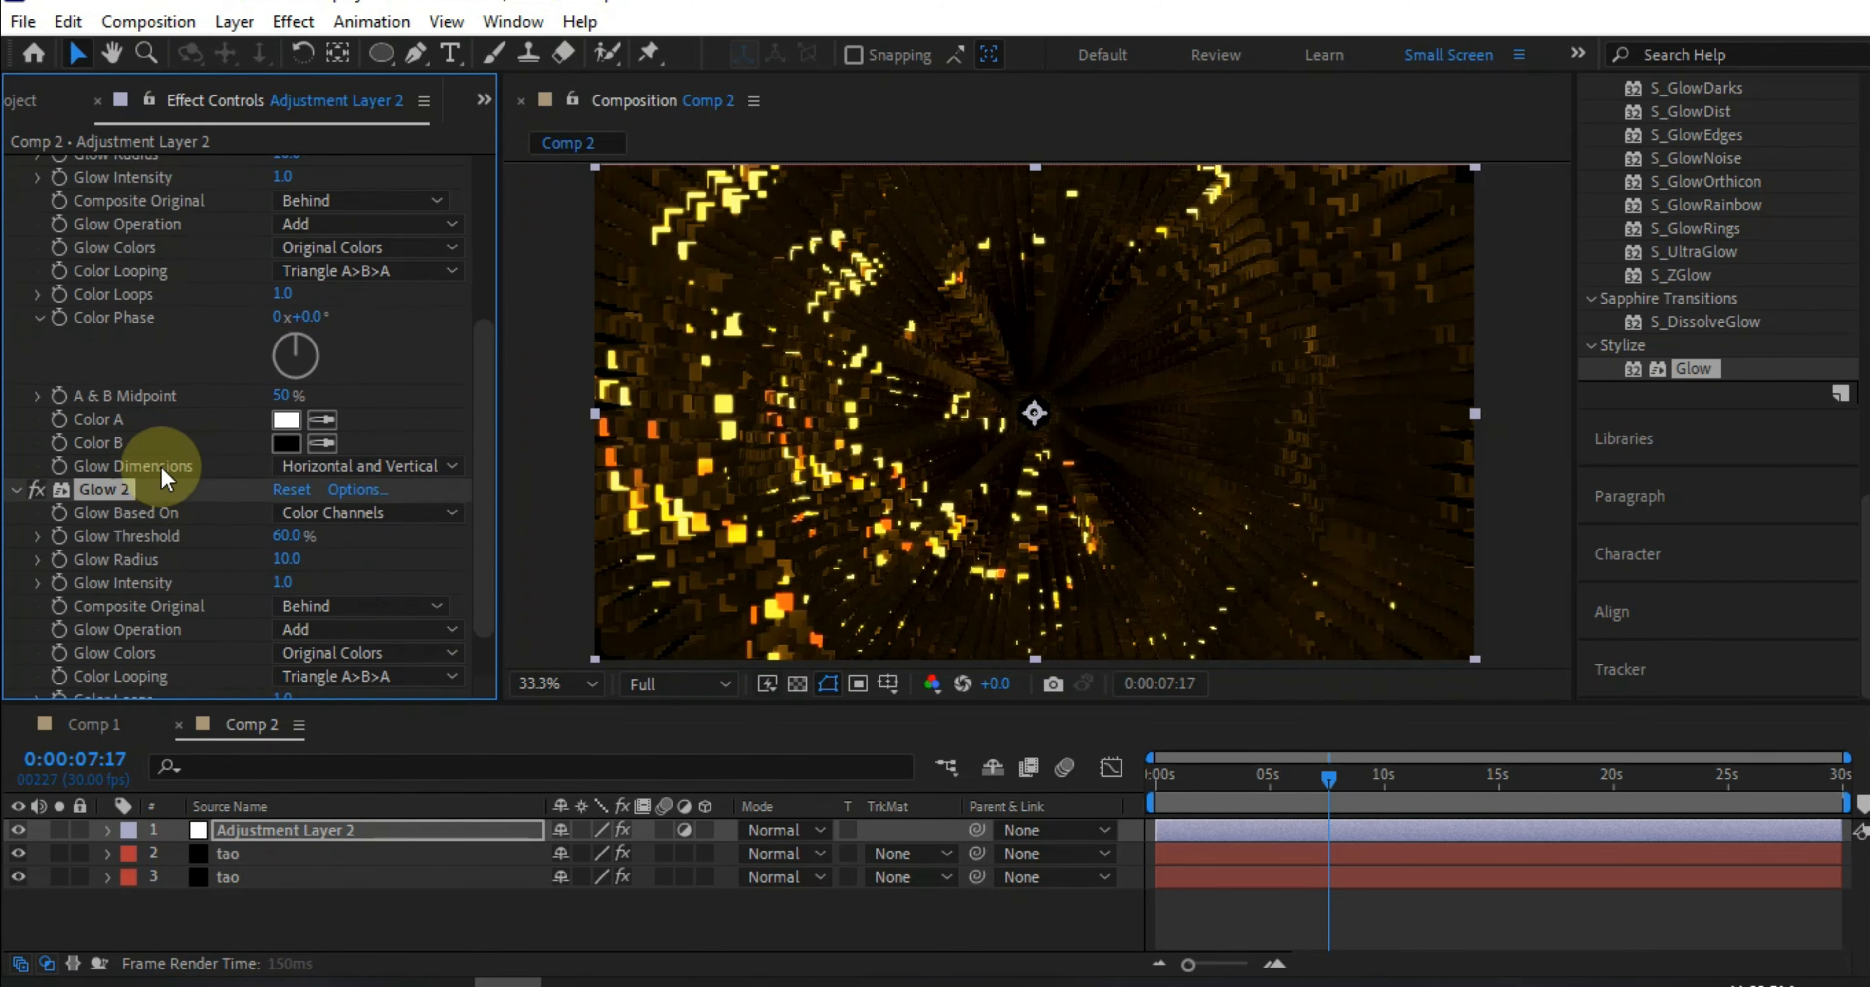
{"action": "left_click", "coordinate": [1568, 780]}
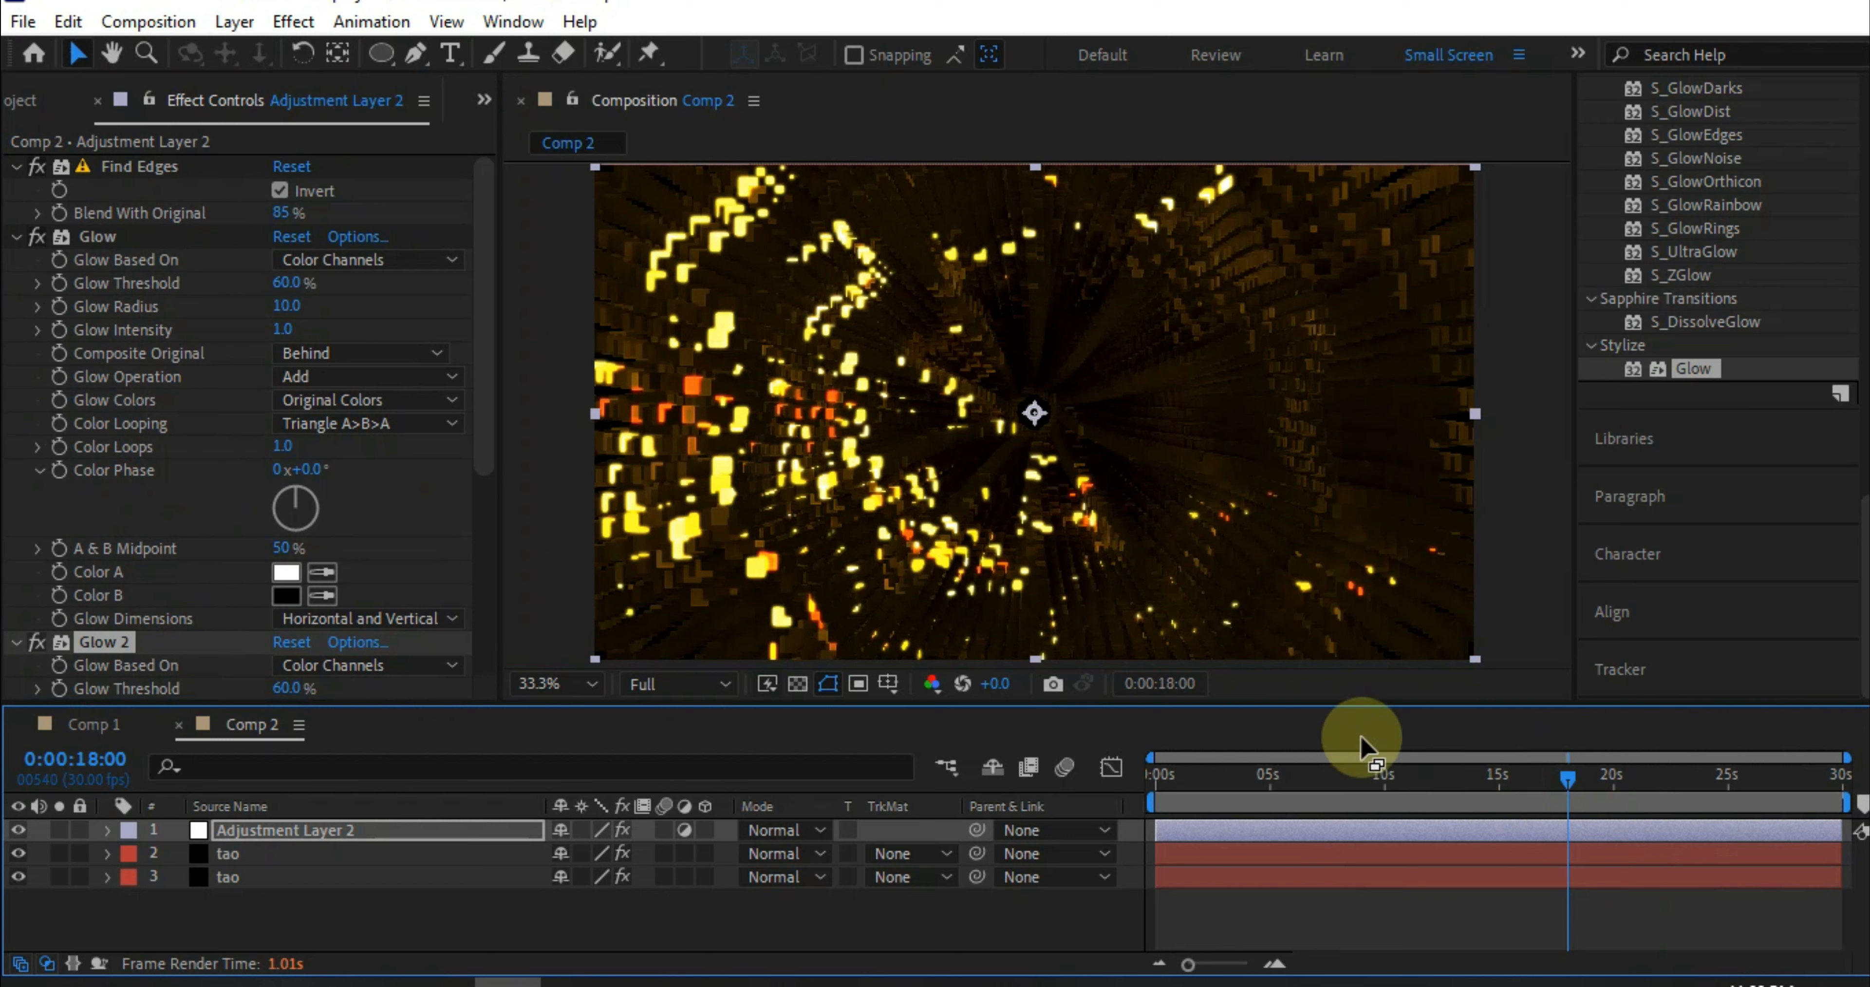
Set the second Glow's intensity to 0.5 and its Glow Colors to A & B Colors.
{"action": "left_click", "coordinate": [16, 236]}
{"action": "left_click", "coordinate": [16, 166]}
{"action": "left_click", "coordinate": [16, 190]}
{"action": "left_click", "coordinate": [16, 190]}
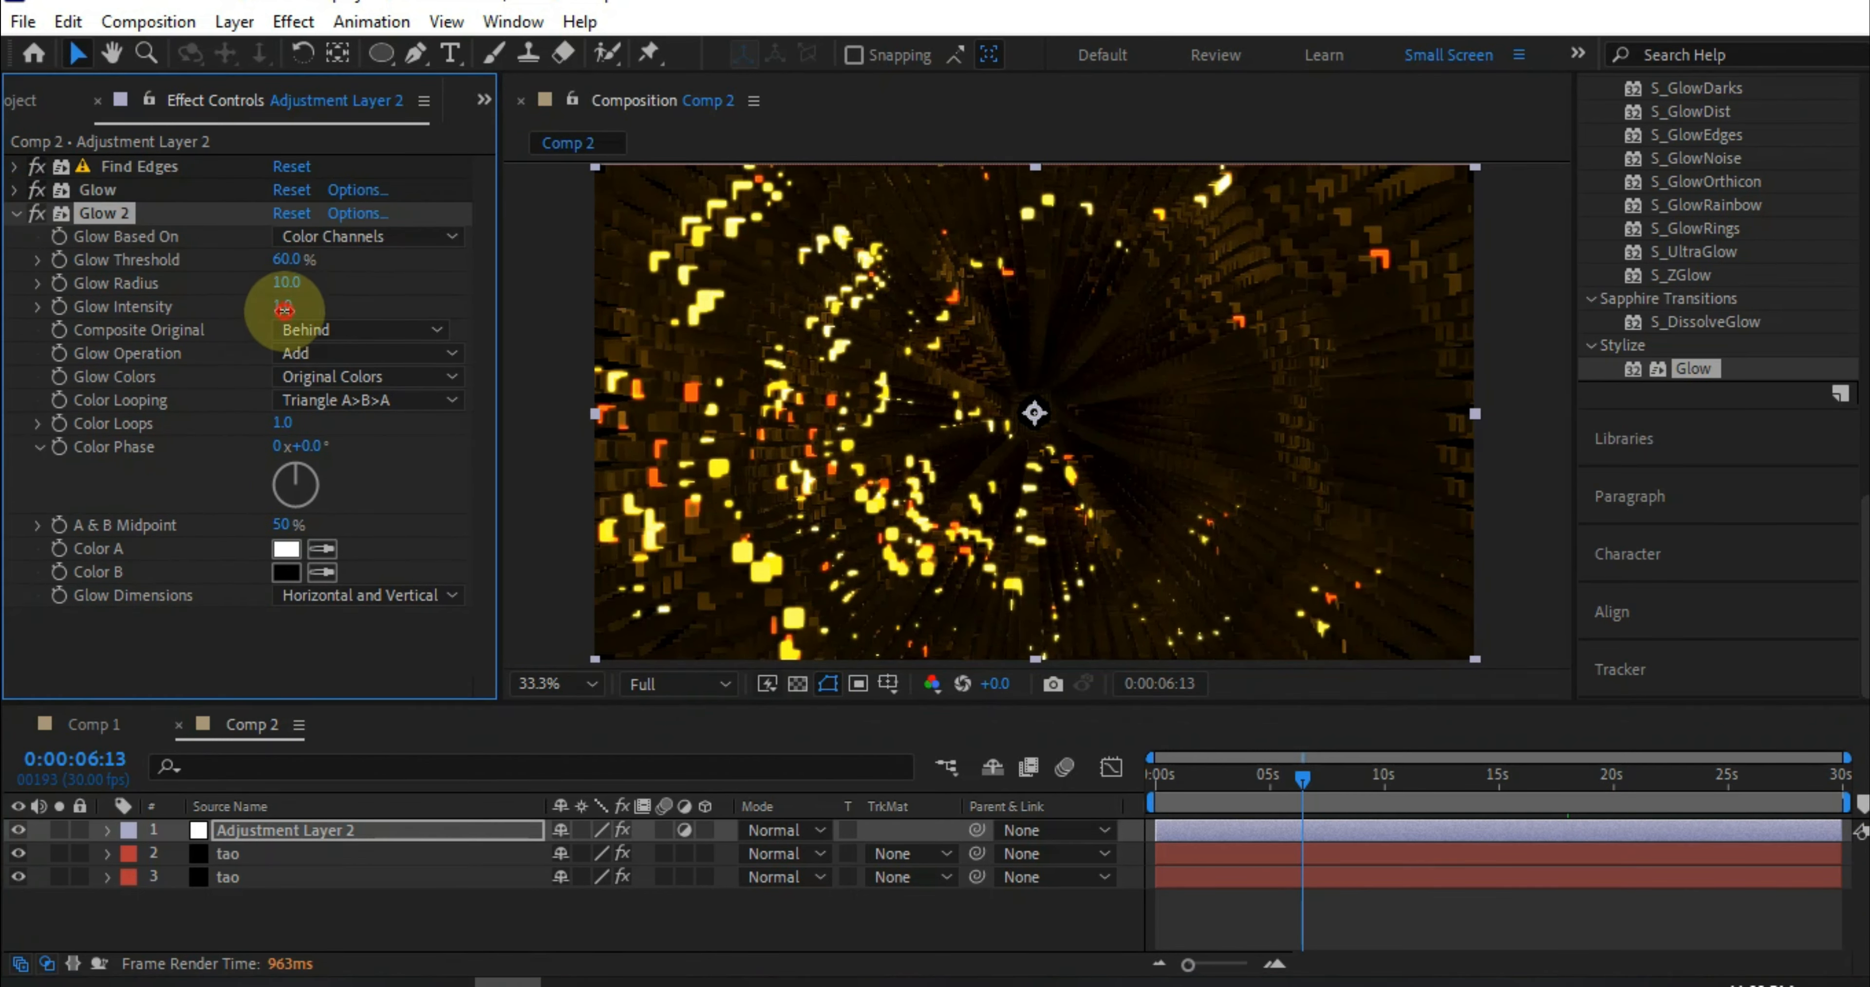
{"action": "type", "text": "5"}
{"action": "left_click", "coordinate": [320, 376]}
{"action": "left_click", "coordinate": [342, 438]}
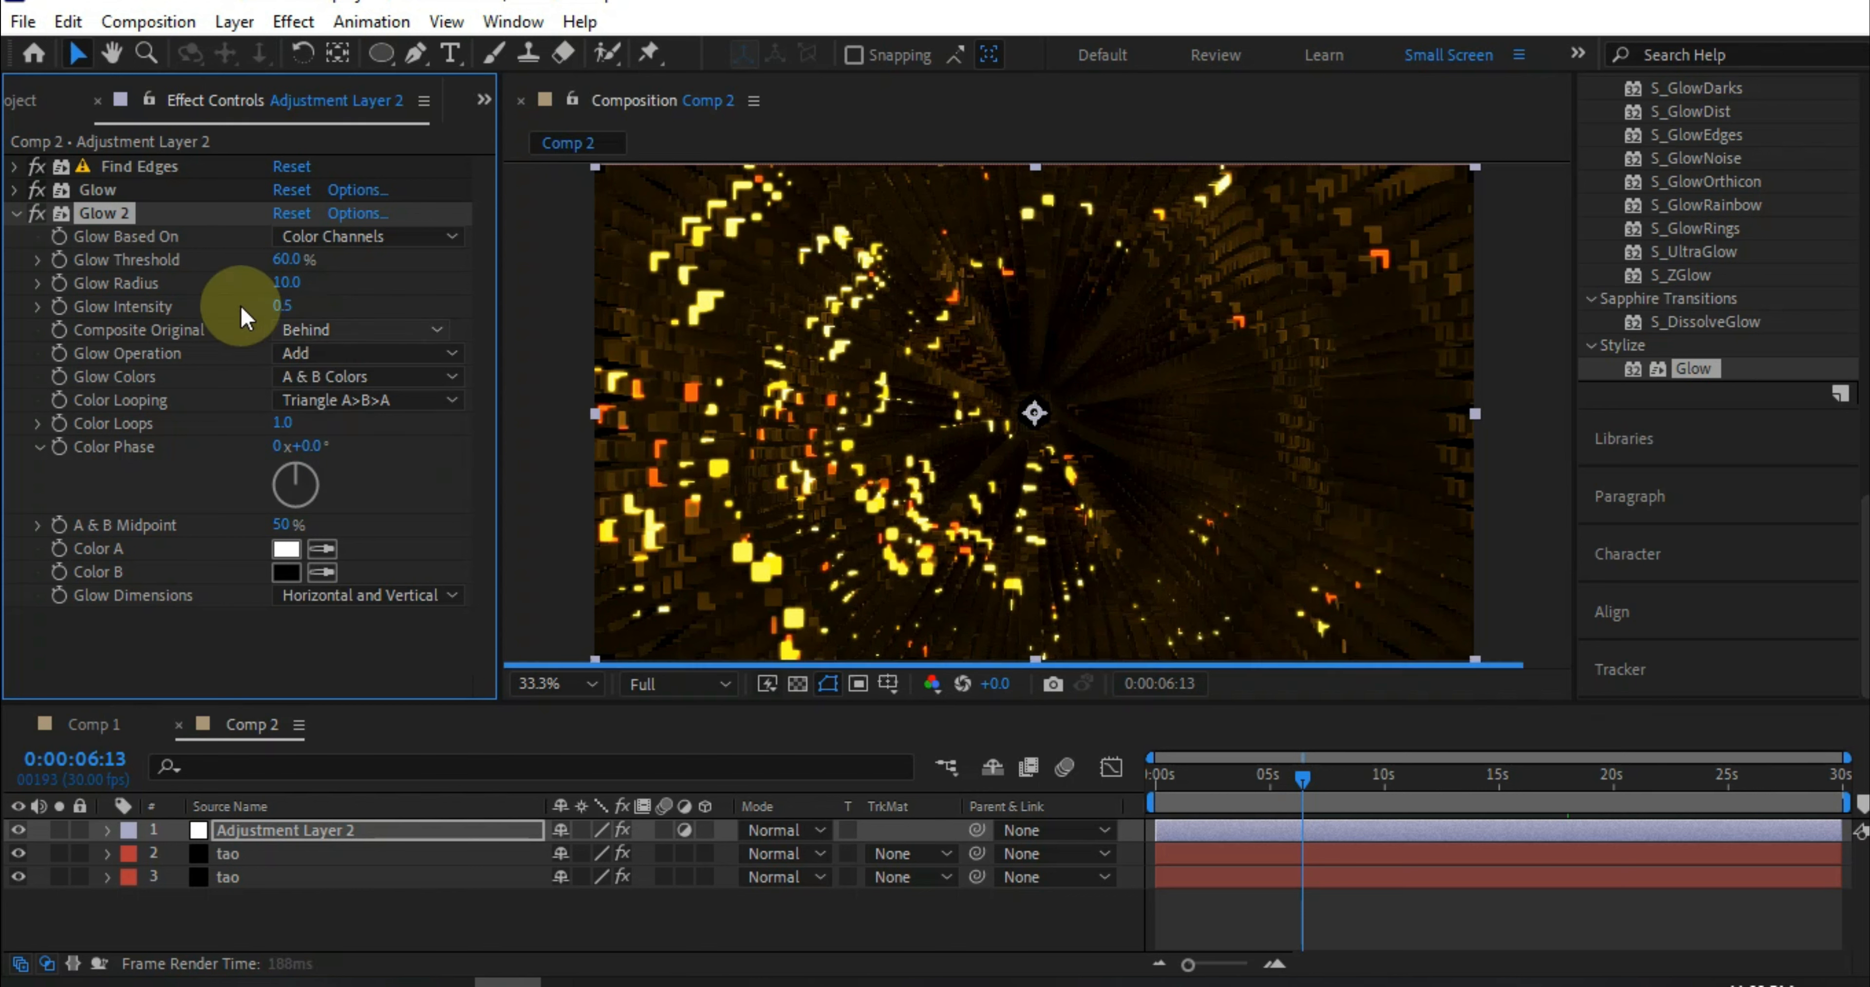
Raise the second Glow's threshold to 72.2% and check the look at several points in the animation.
{"action": "left_click_drag", "start_coordinate": [289, 260], "coordinate": [324, 265]}
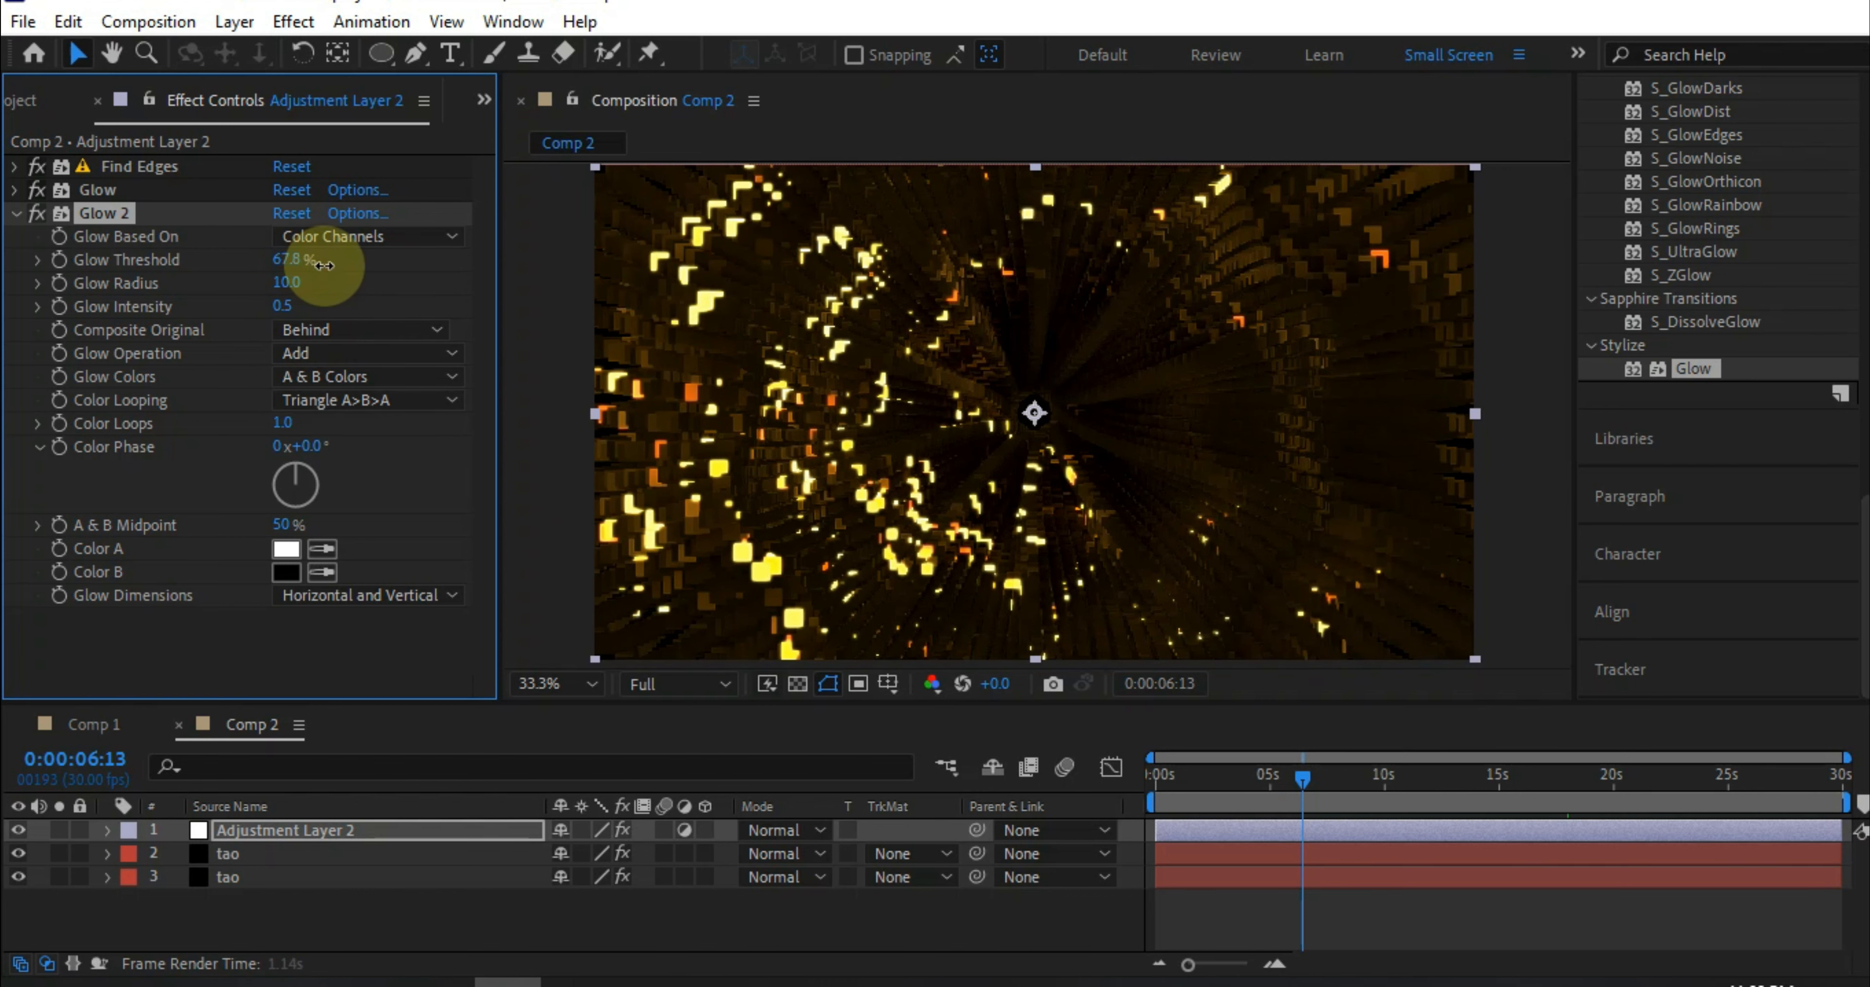
{"action": "left_click", "coordinate": [1432, 775]}
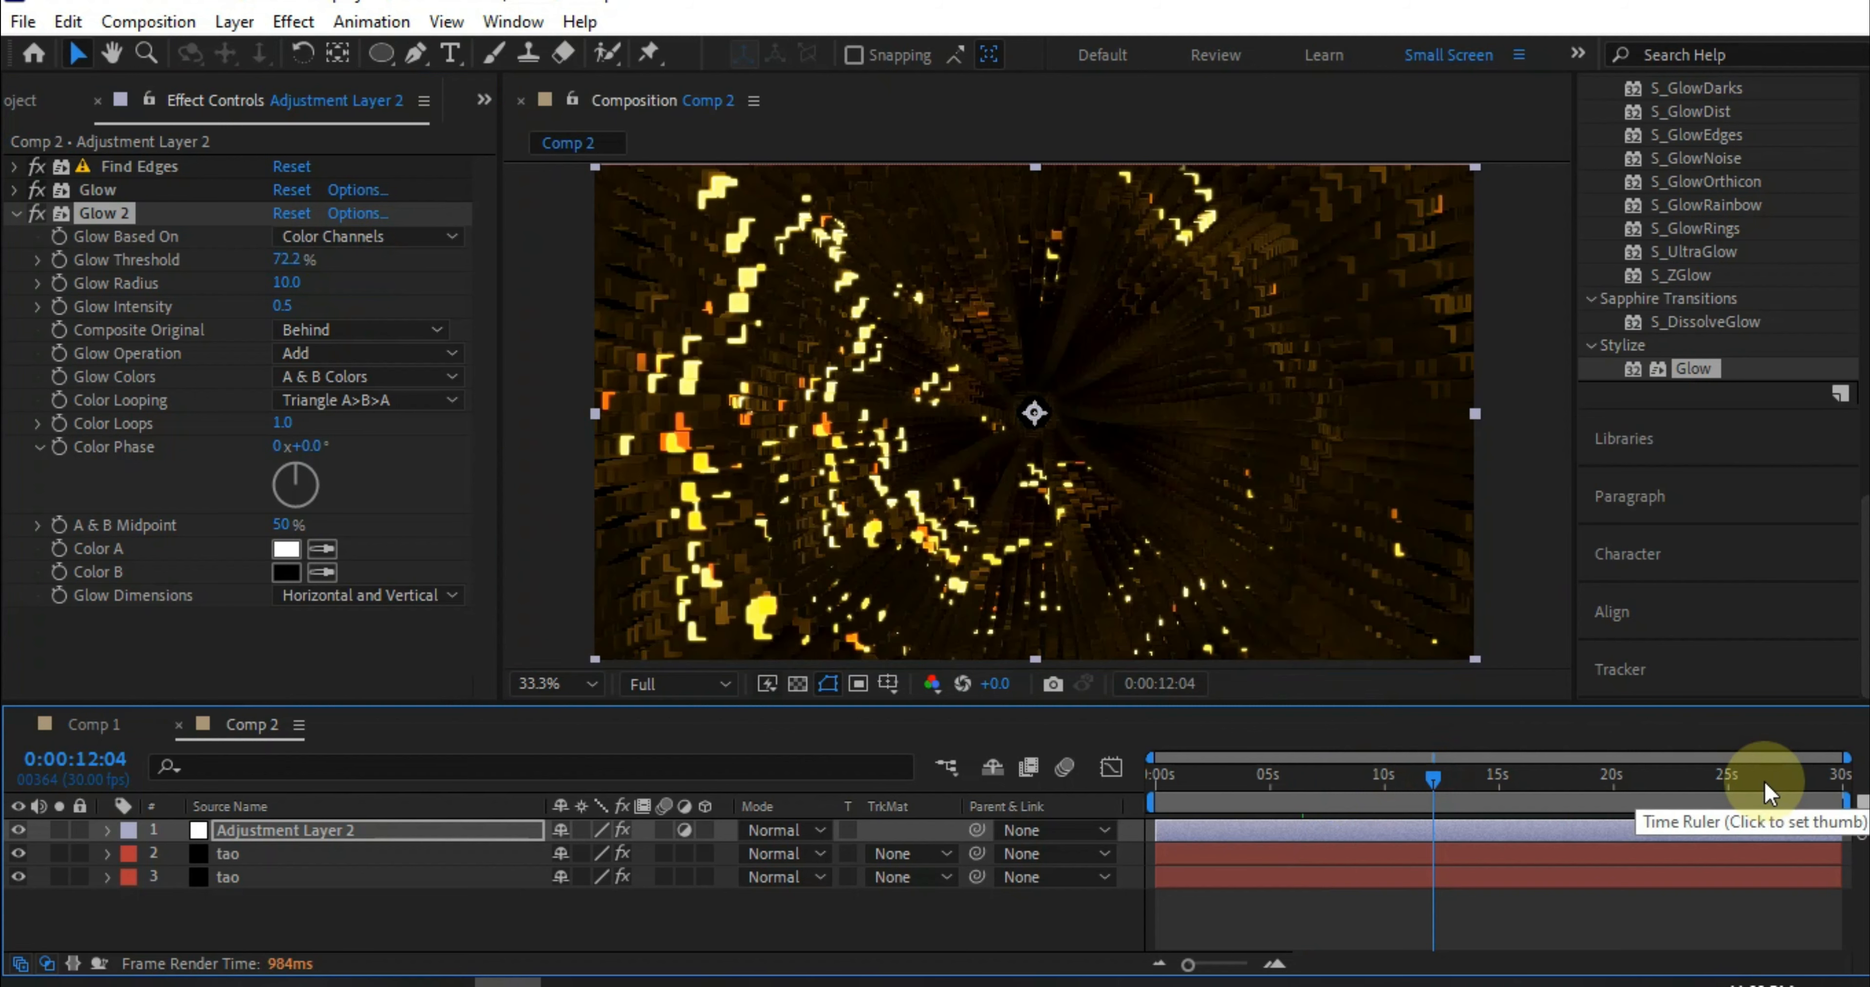
{"action": "left_click", "coordinate": [1761, 776]}
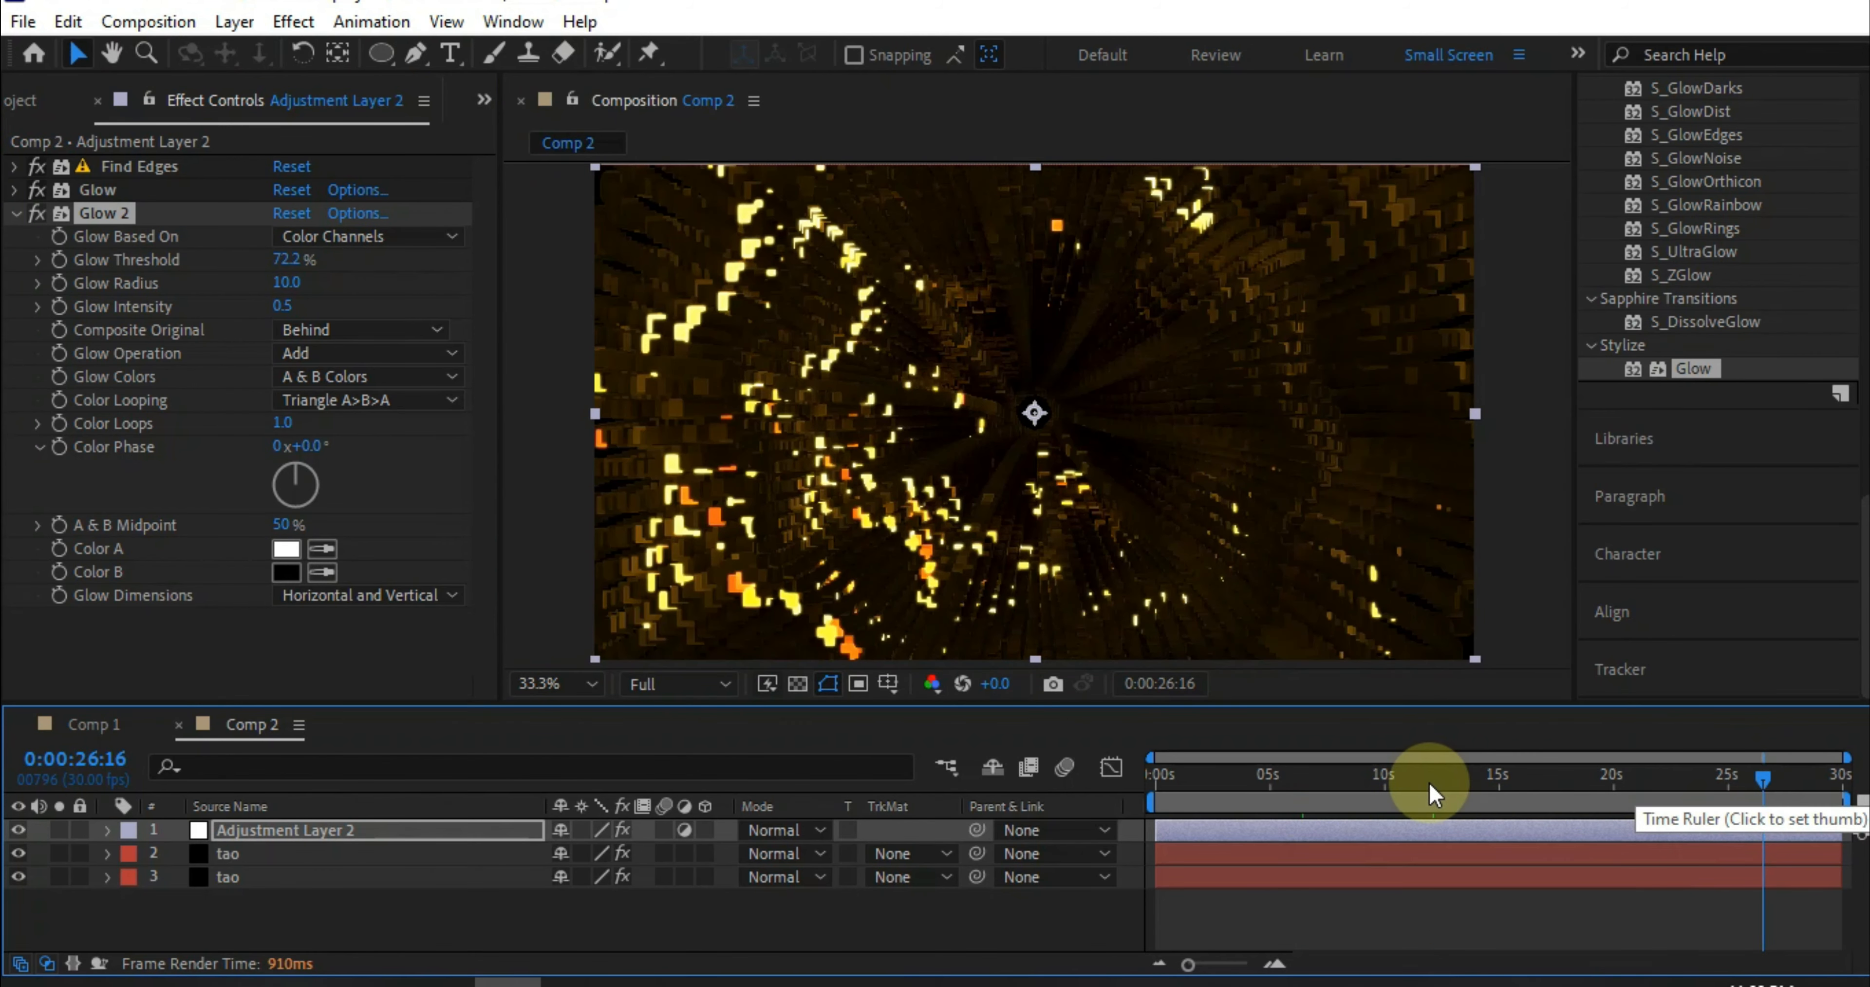
{"action": "left_click", "coordinate": [1338, 787]}
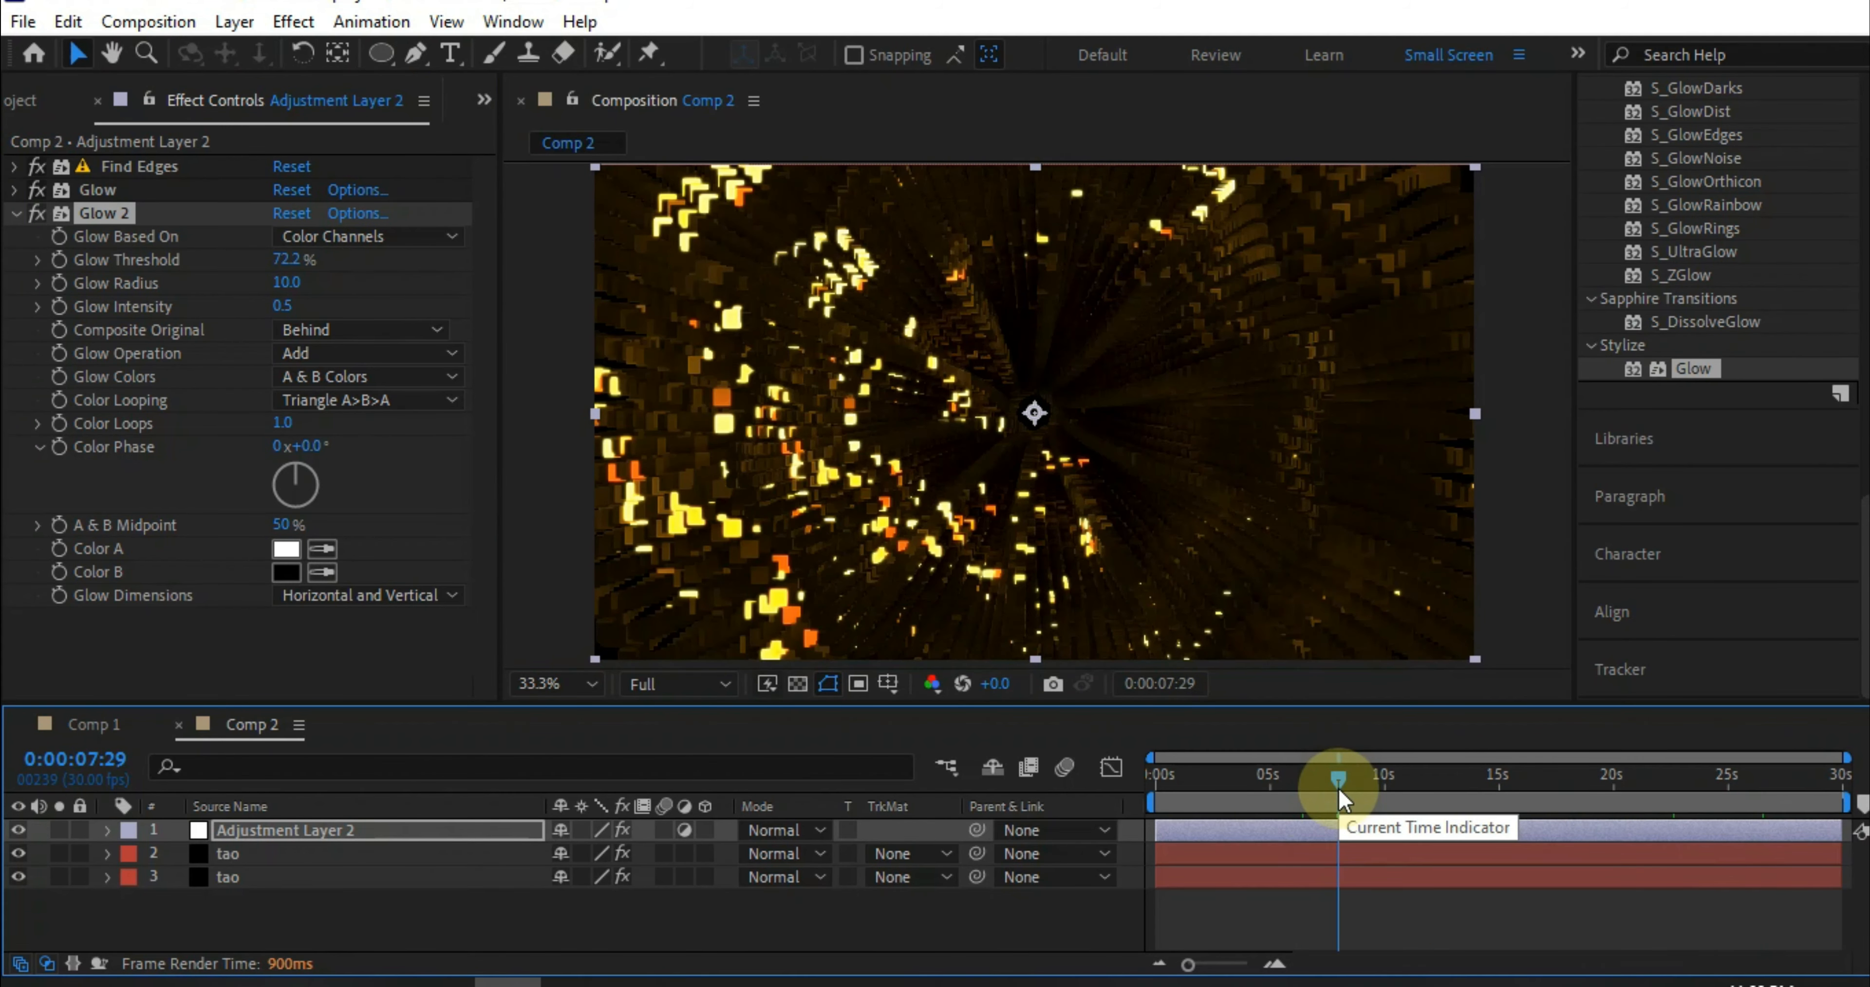